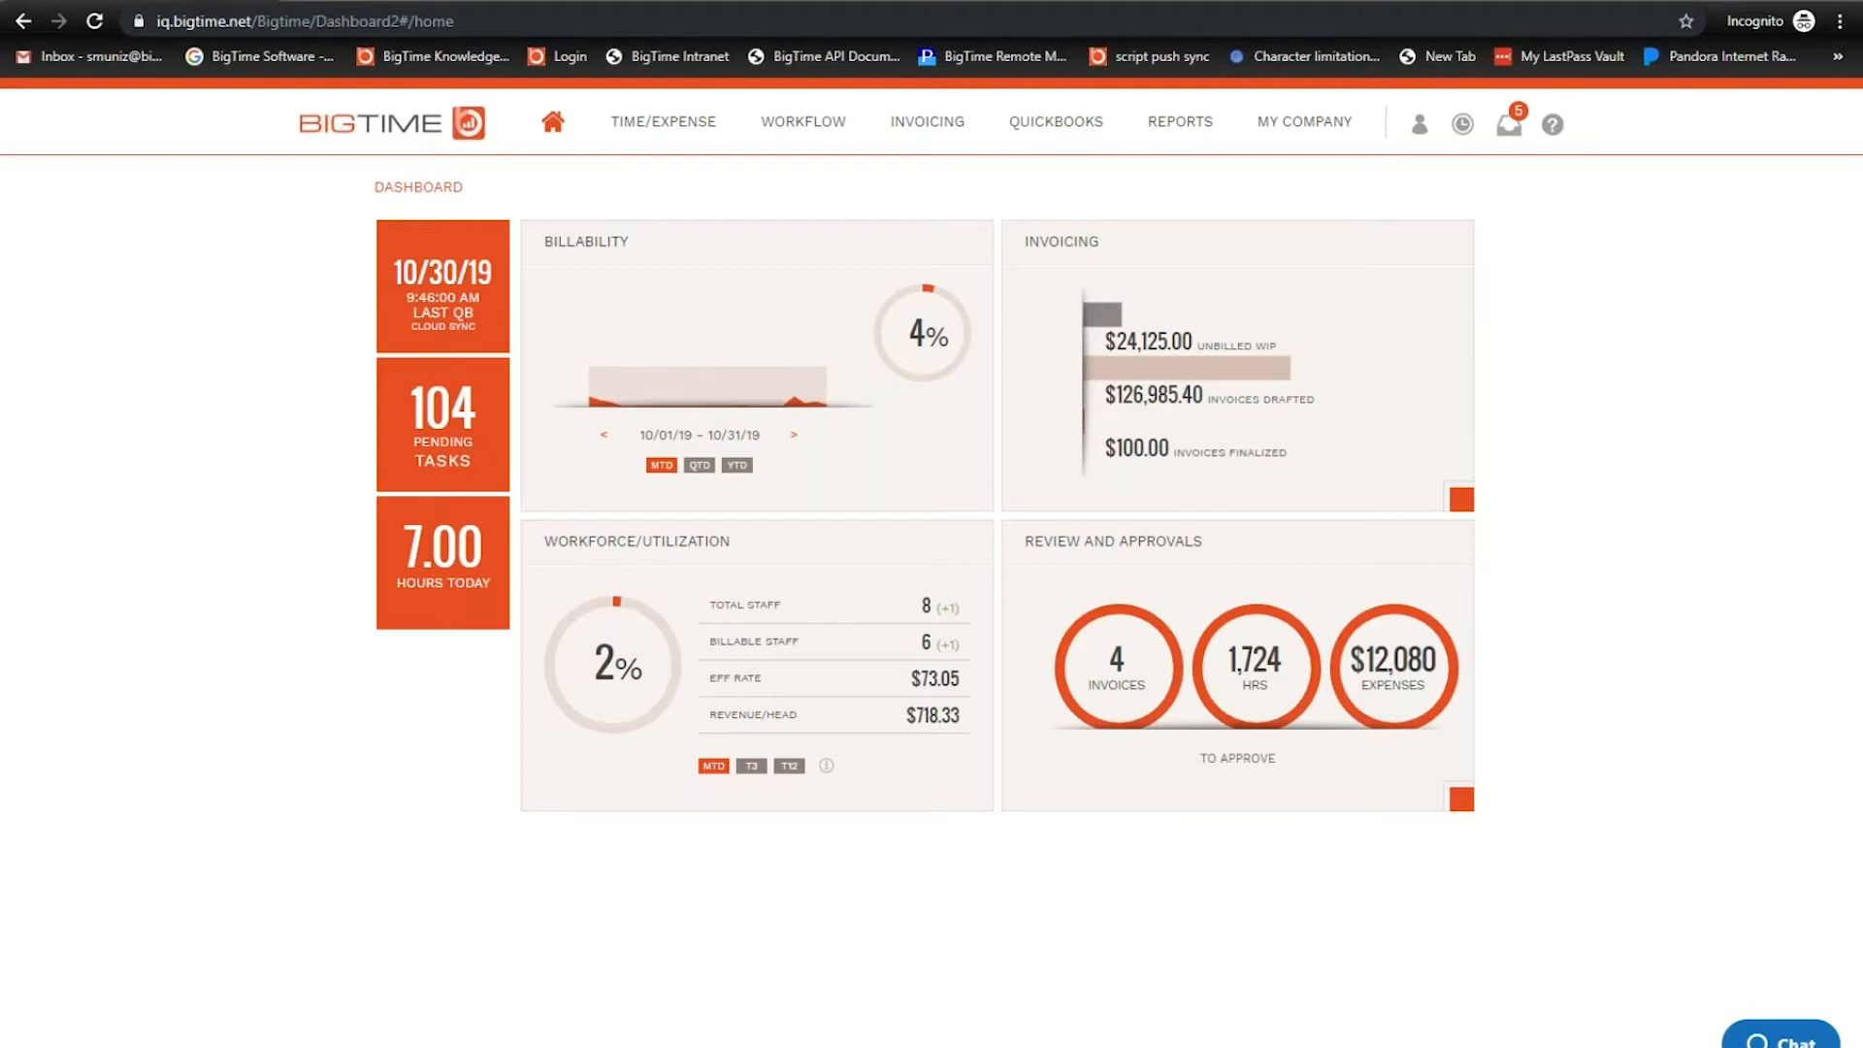
- Check the Vendor Expense Entry switch among the active features in the company settings, and close the settings
{"action": "left_click", "coordinate": [1401, 140]}
{"action": "left_click", "coordinate": [1541, 199]}
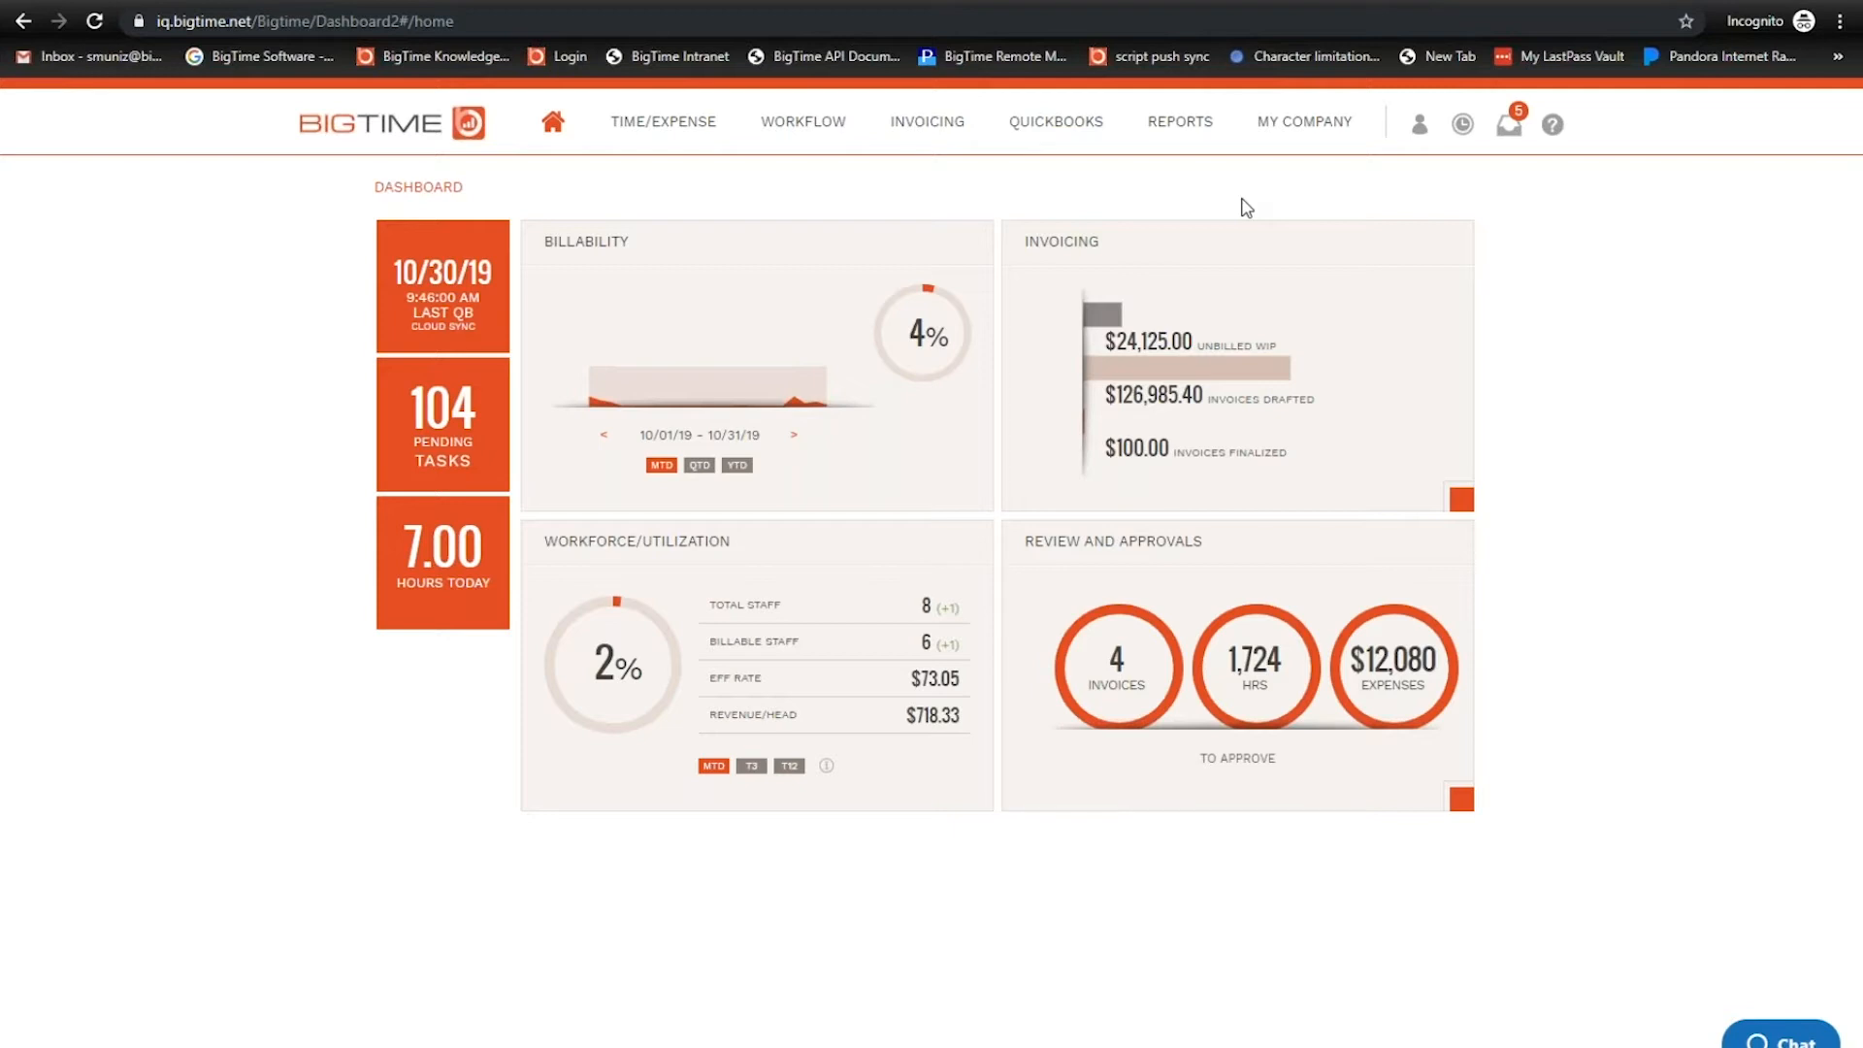
{"action": "left_click", "coordinate": [1304, 147]}
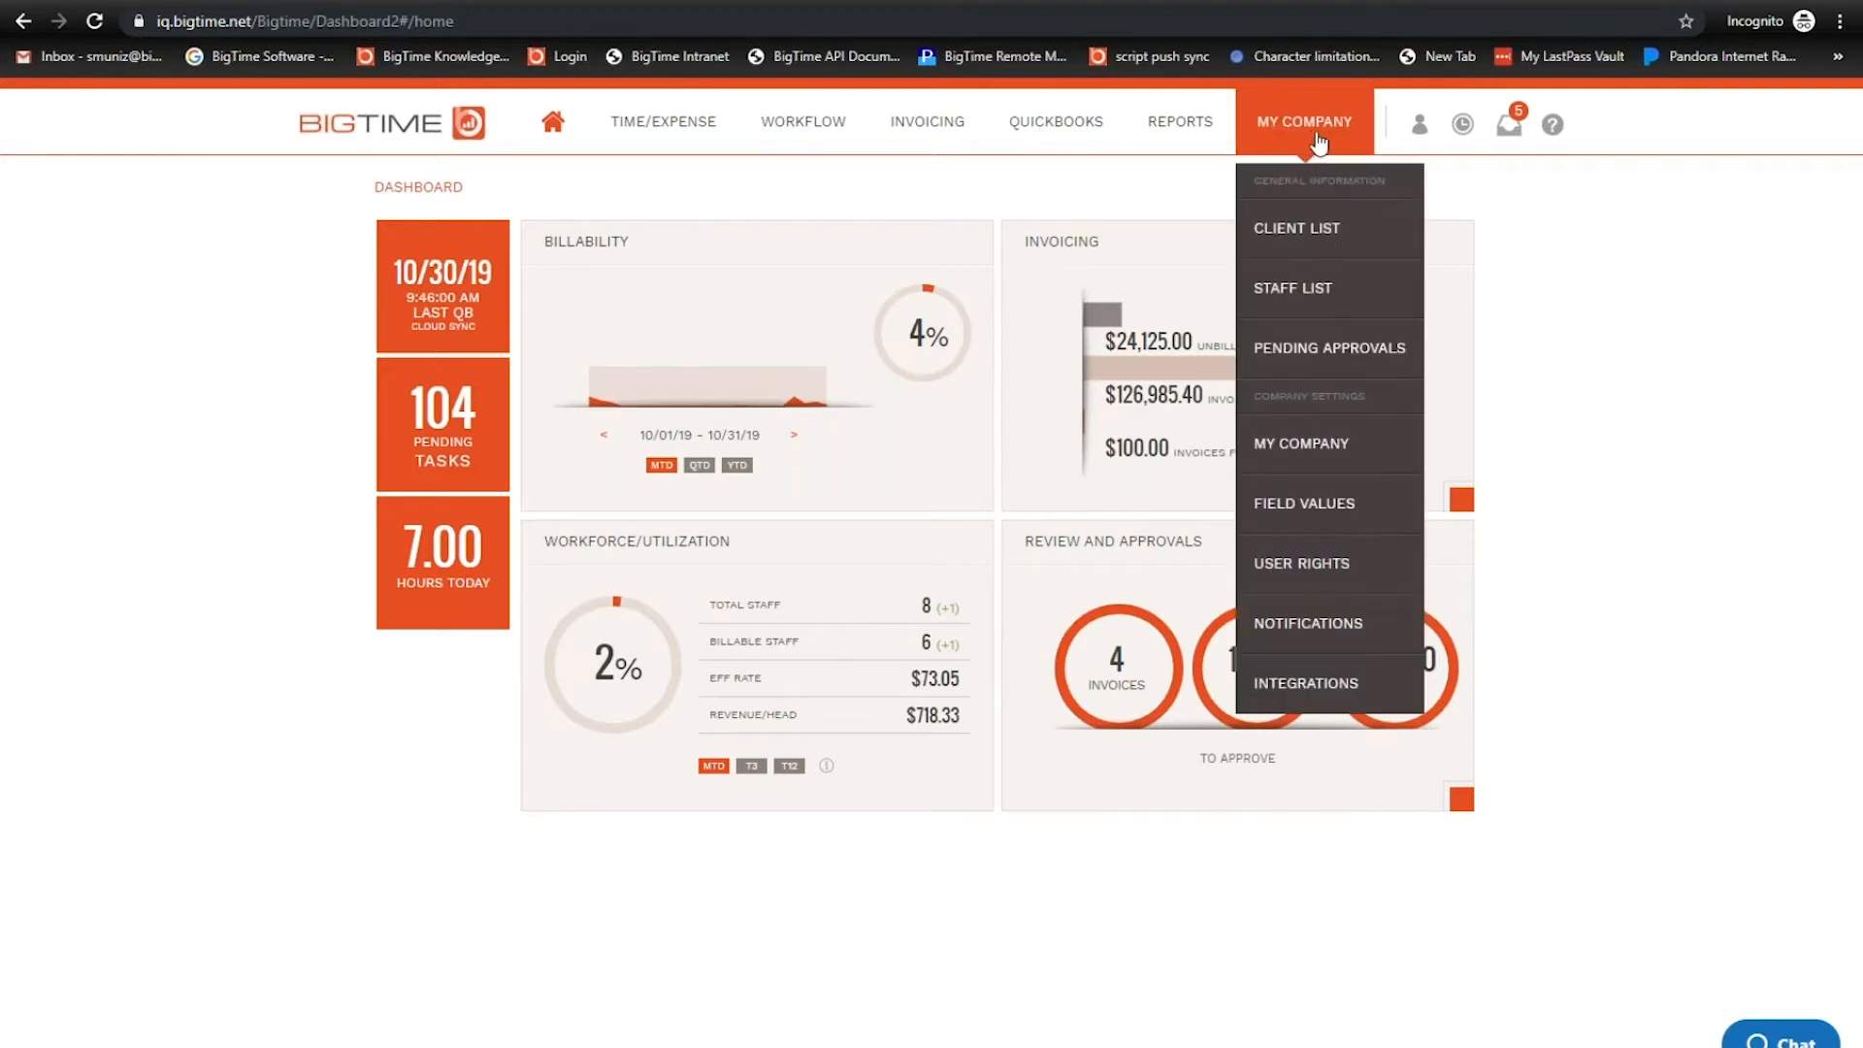
{"action": "left_click", "coordinate": [1300, 444]}
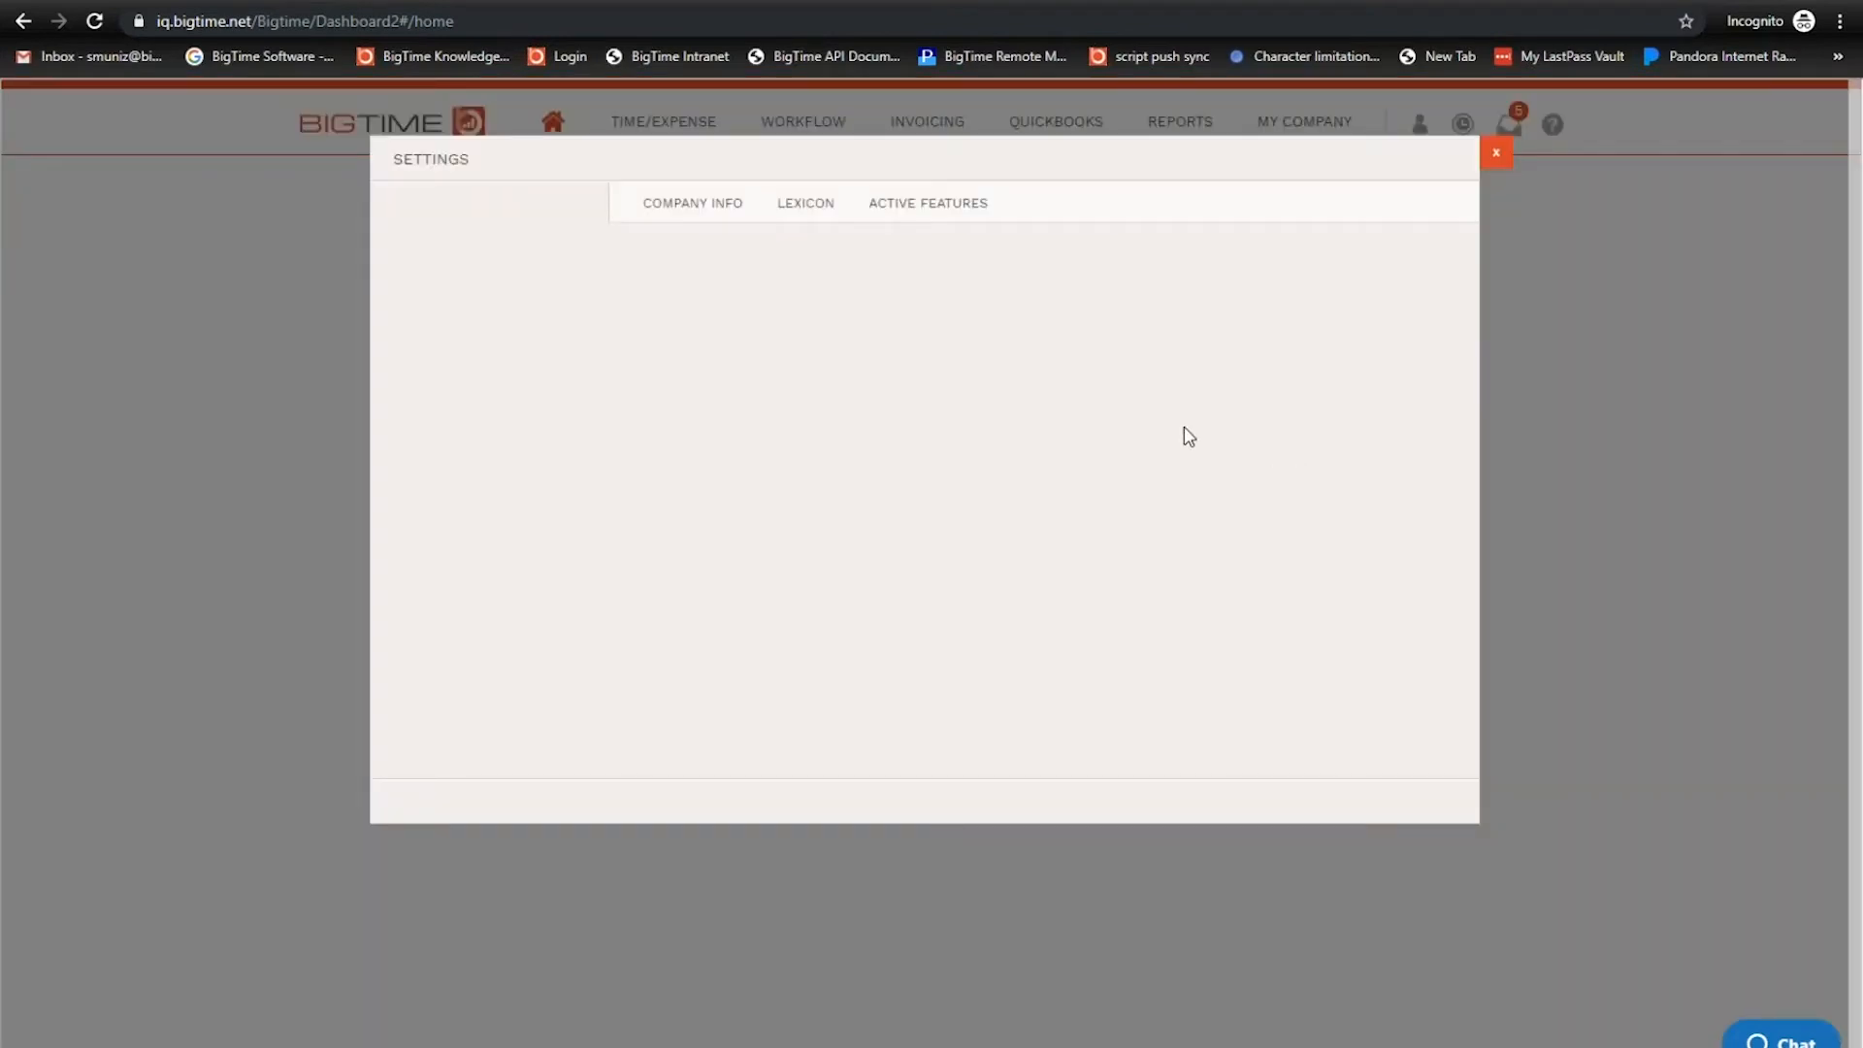
{"action": "left_click", "coordinate": [947, 214]}
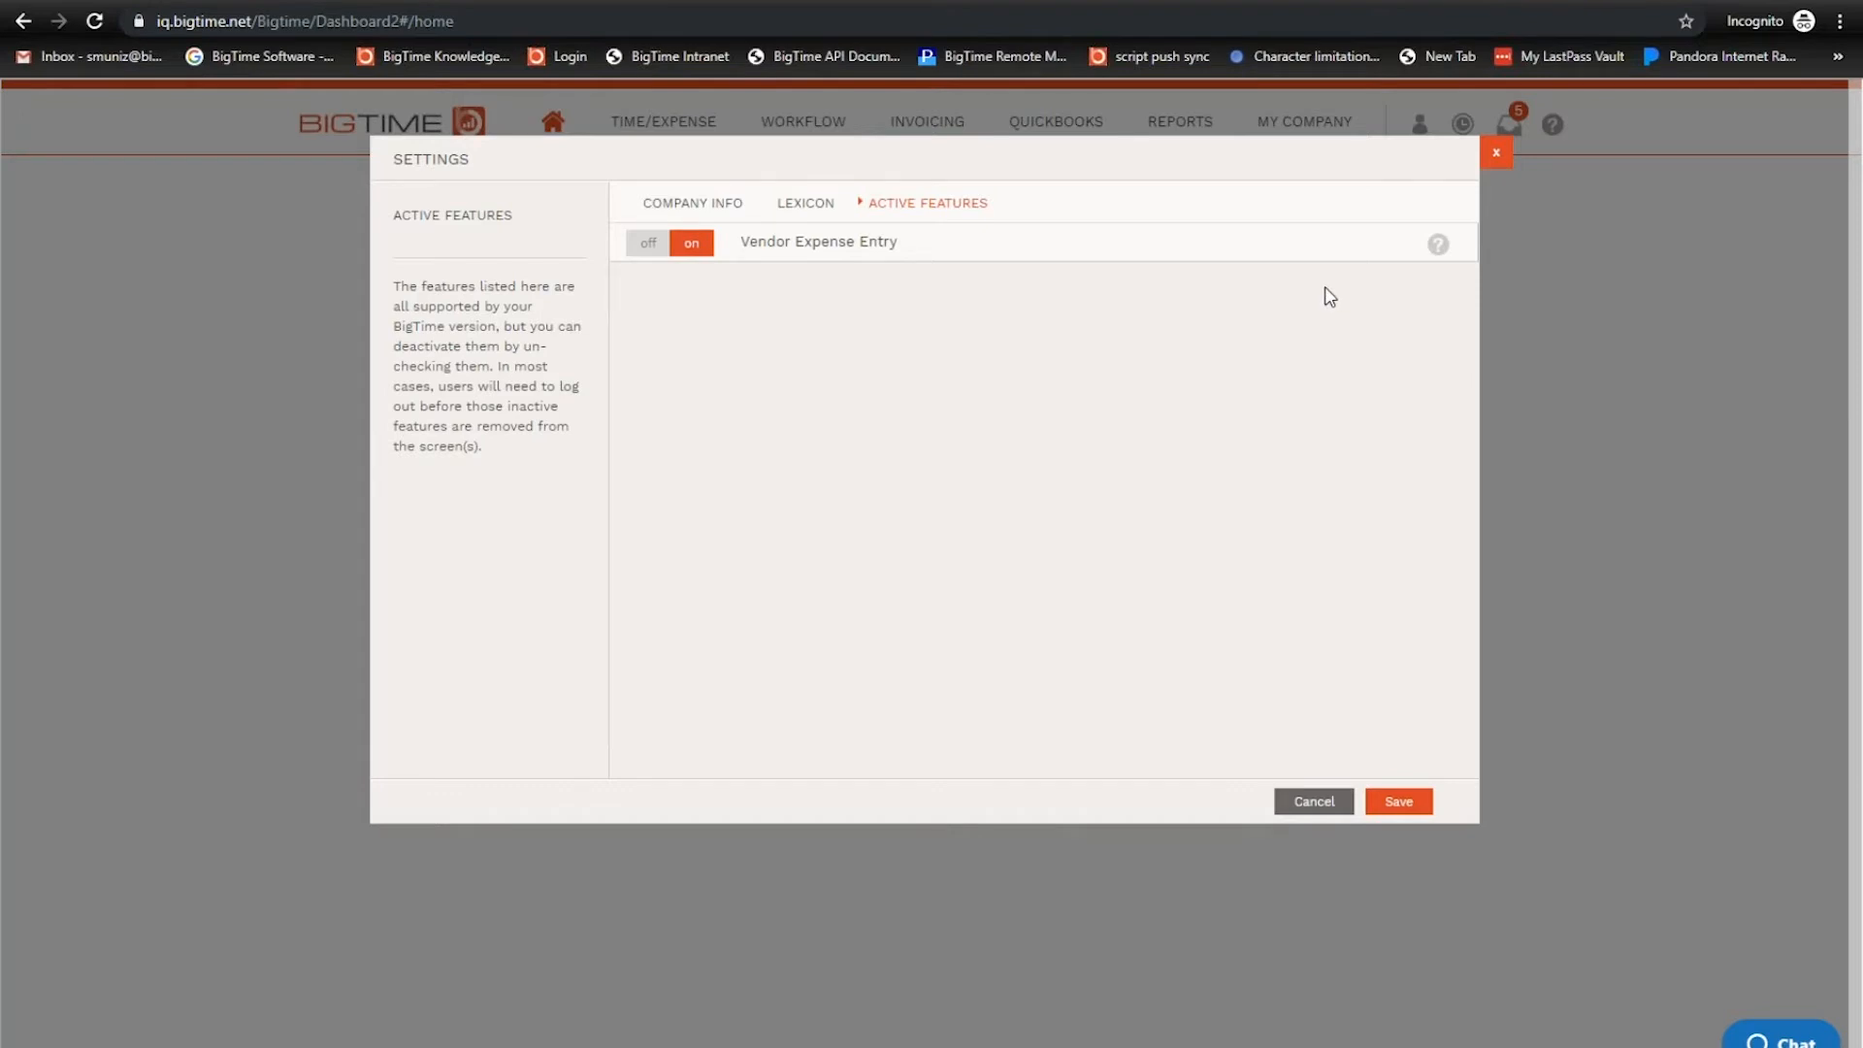
{"action": "left_click", "coordinate": [1499, 163]}
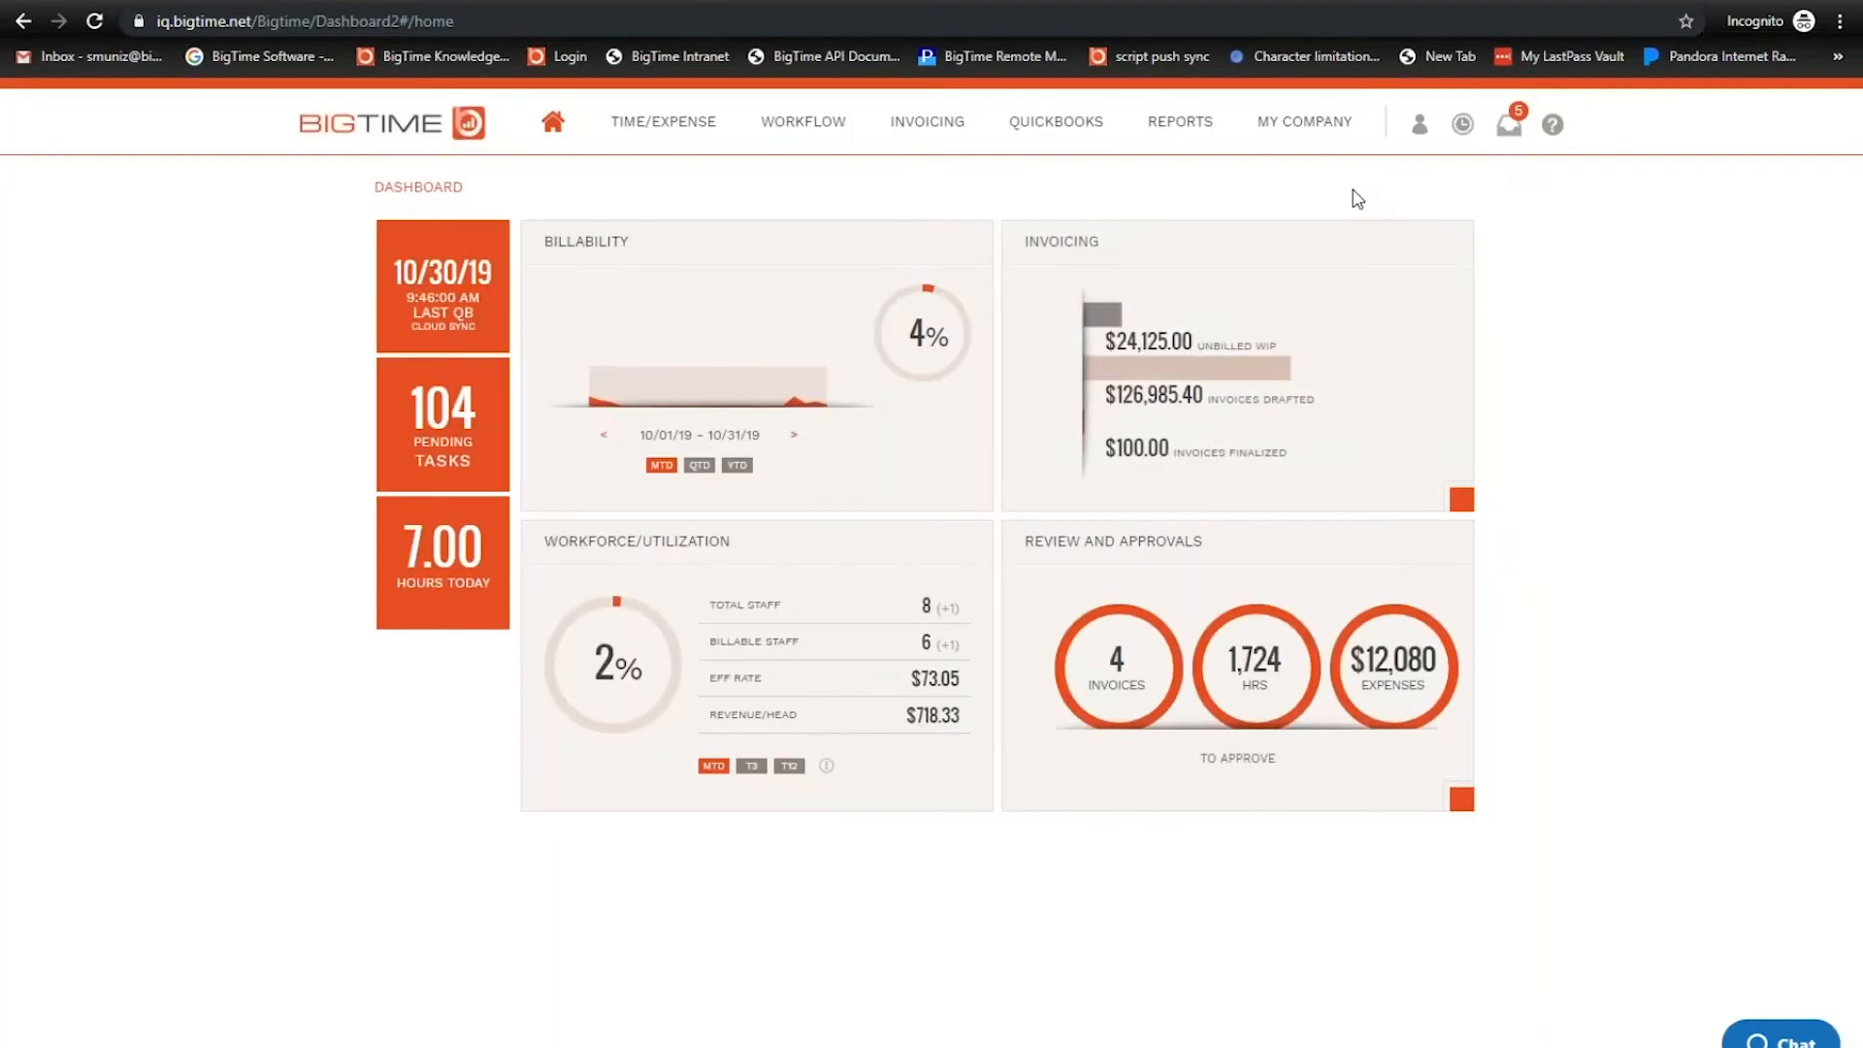
- Review the vendor expense logging permission in the Everyone security group's user rights, and close the settings without saving
{"action": "left_click", "coordinate": [1365, 138]}
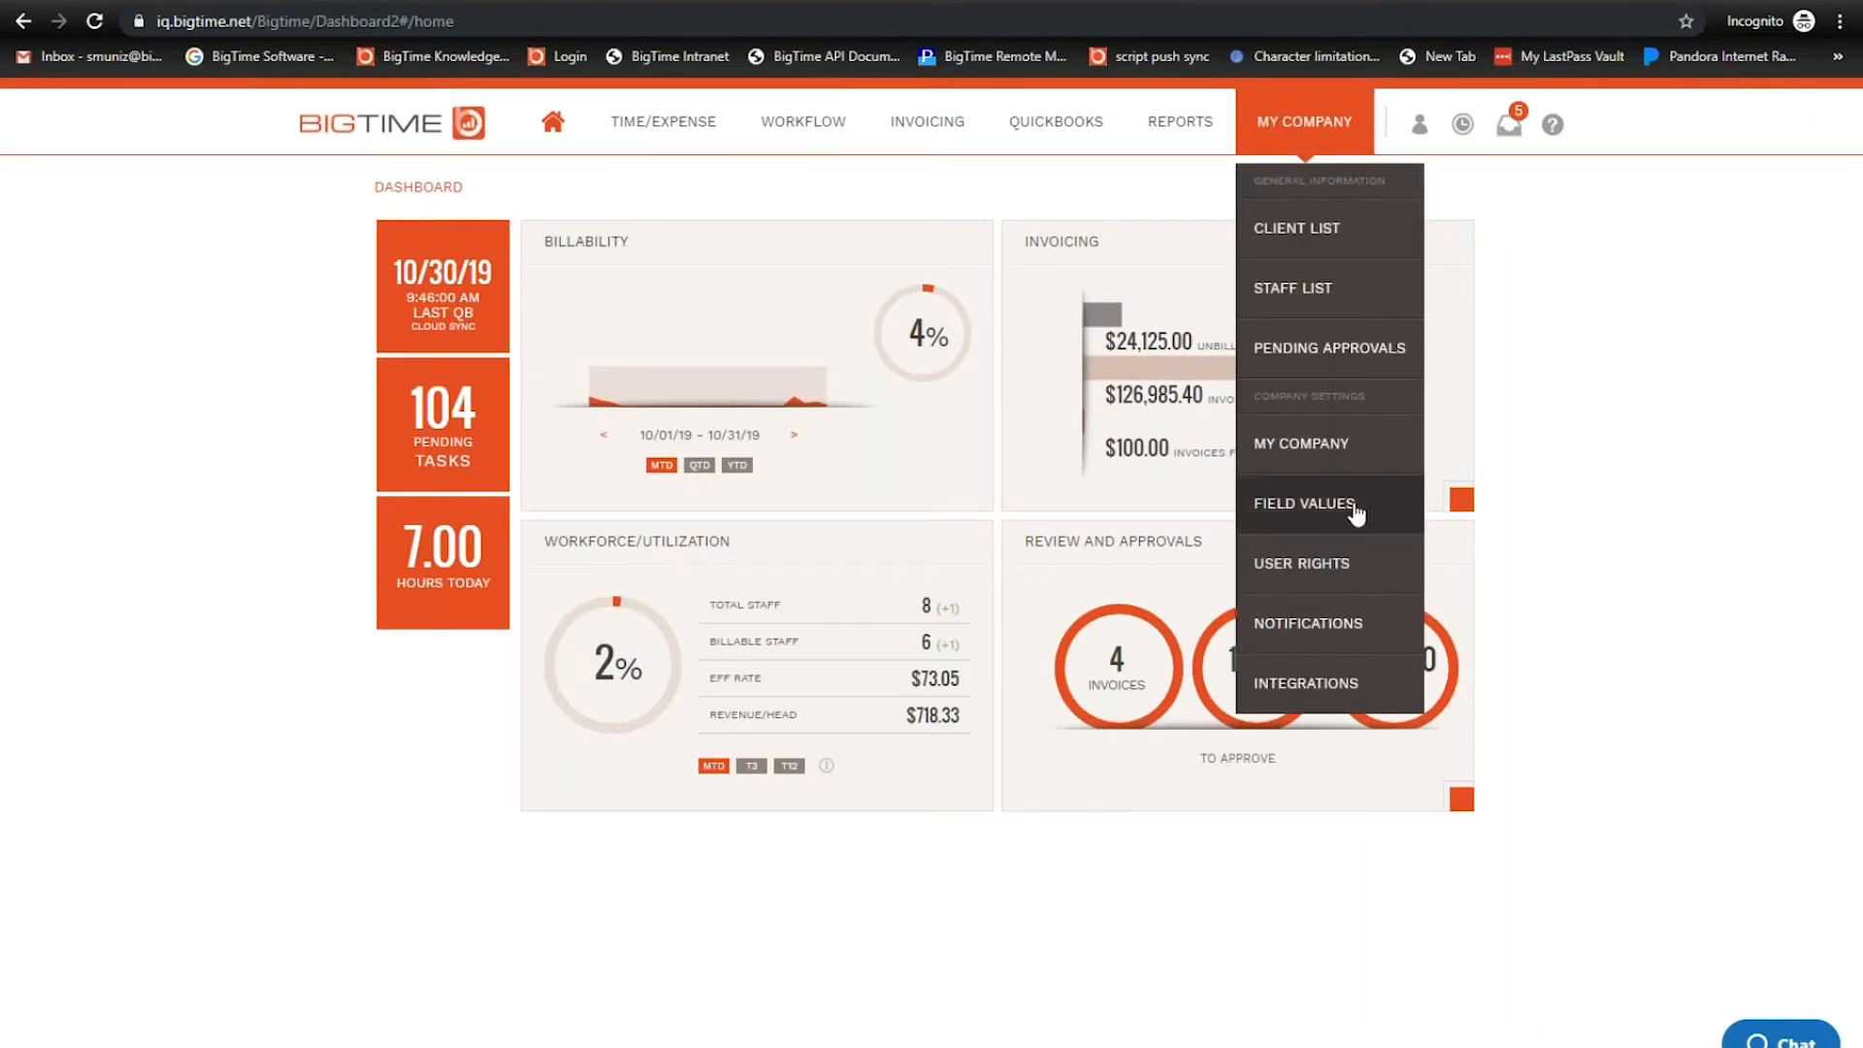
{"action": "left_click", "coordinate": [1348, 574]}
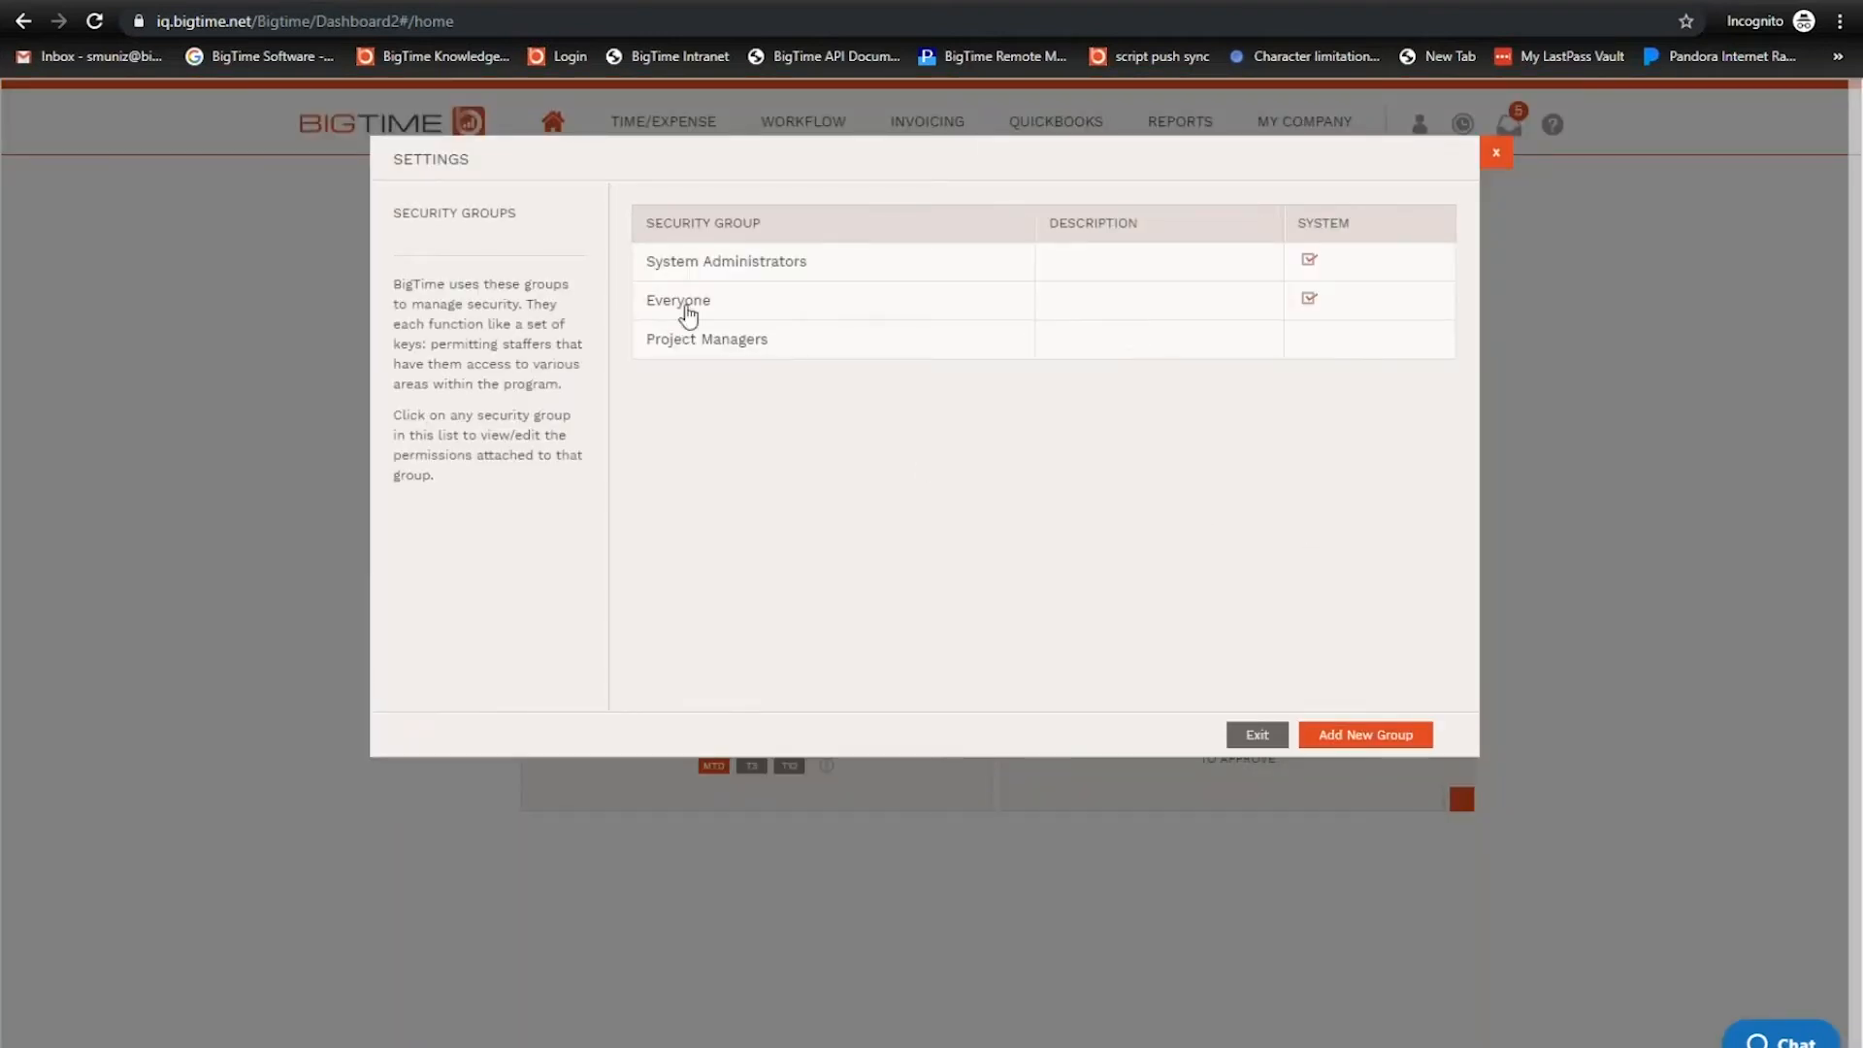
{"action": "left_click", "coordinate": [694, 312]}
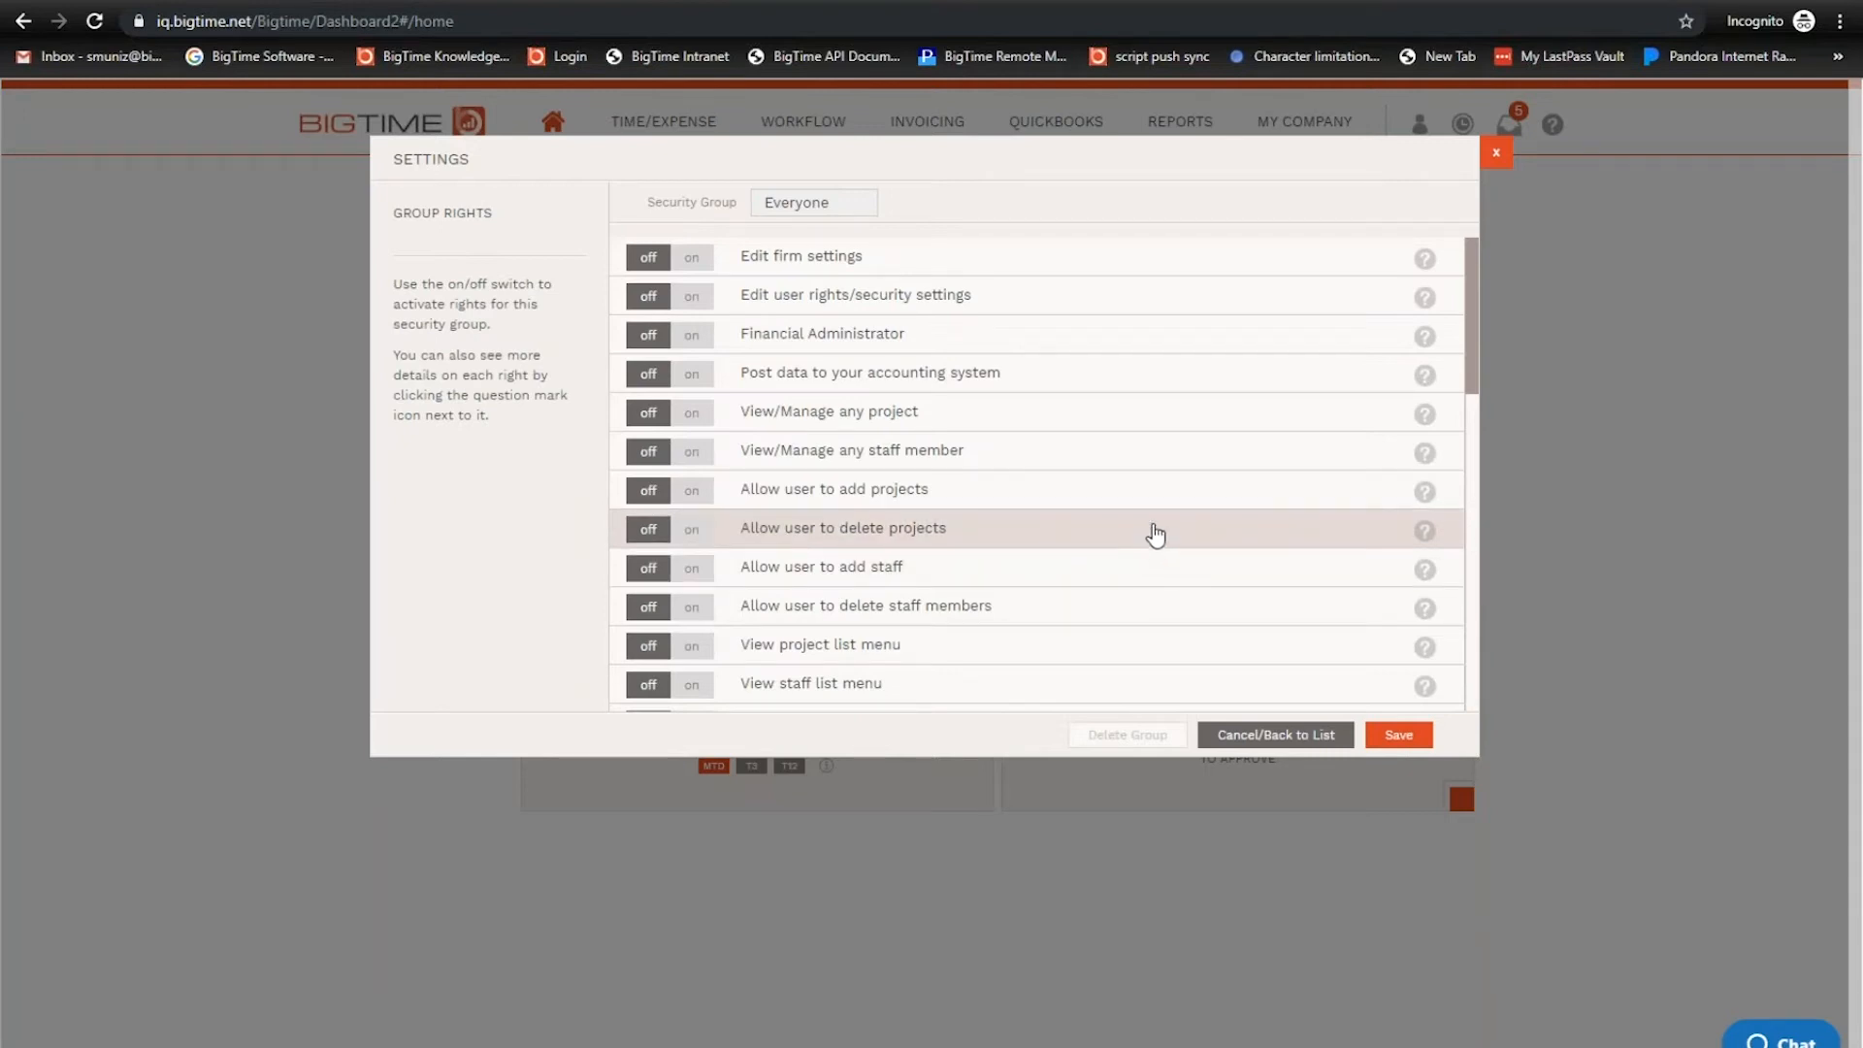
{"action": "scroll", "coordinate": [1154, 534], "scroll_direction": "down", "scroll_amount": 3}
{"action": "scroll", "coordinate": [1159, 494], "scroll_direction": "down", "scroll_amount": 3}
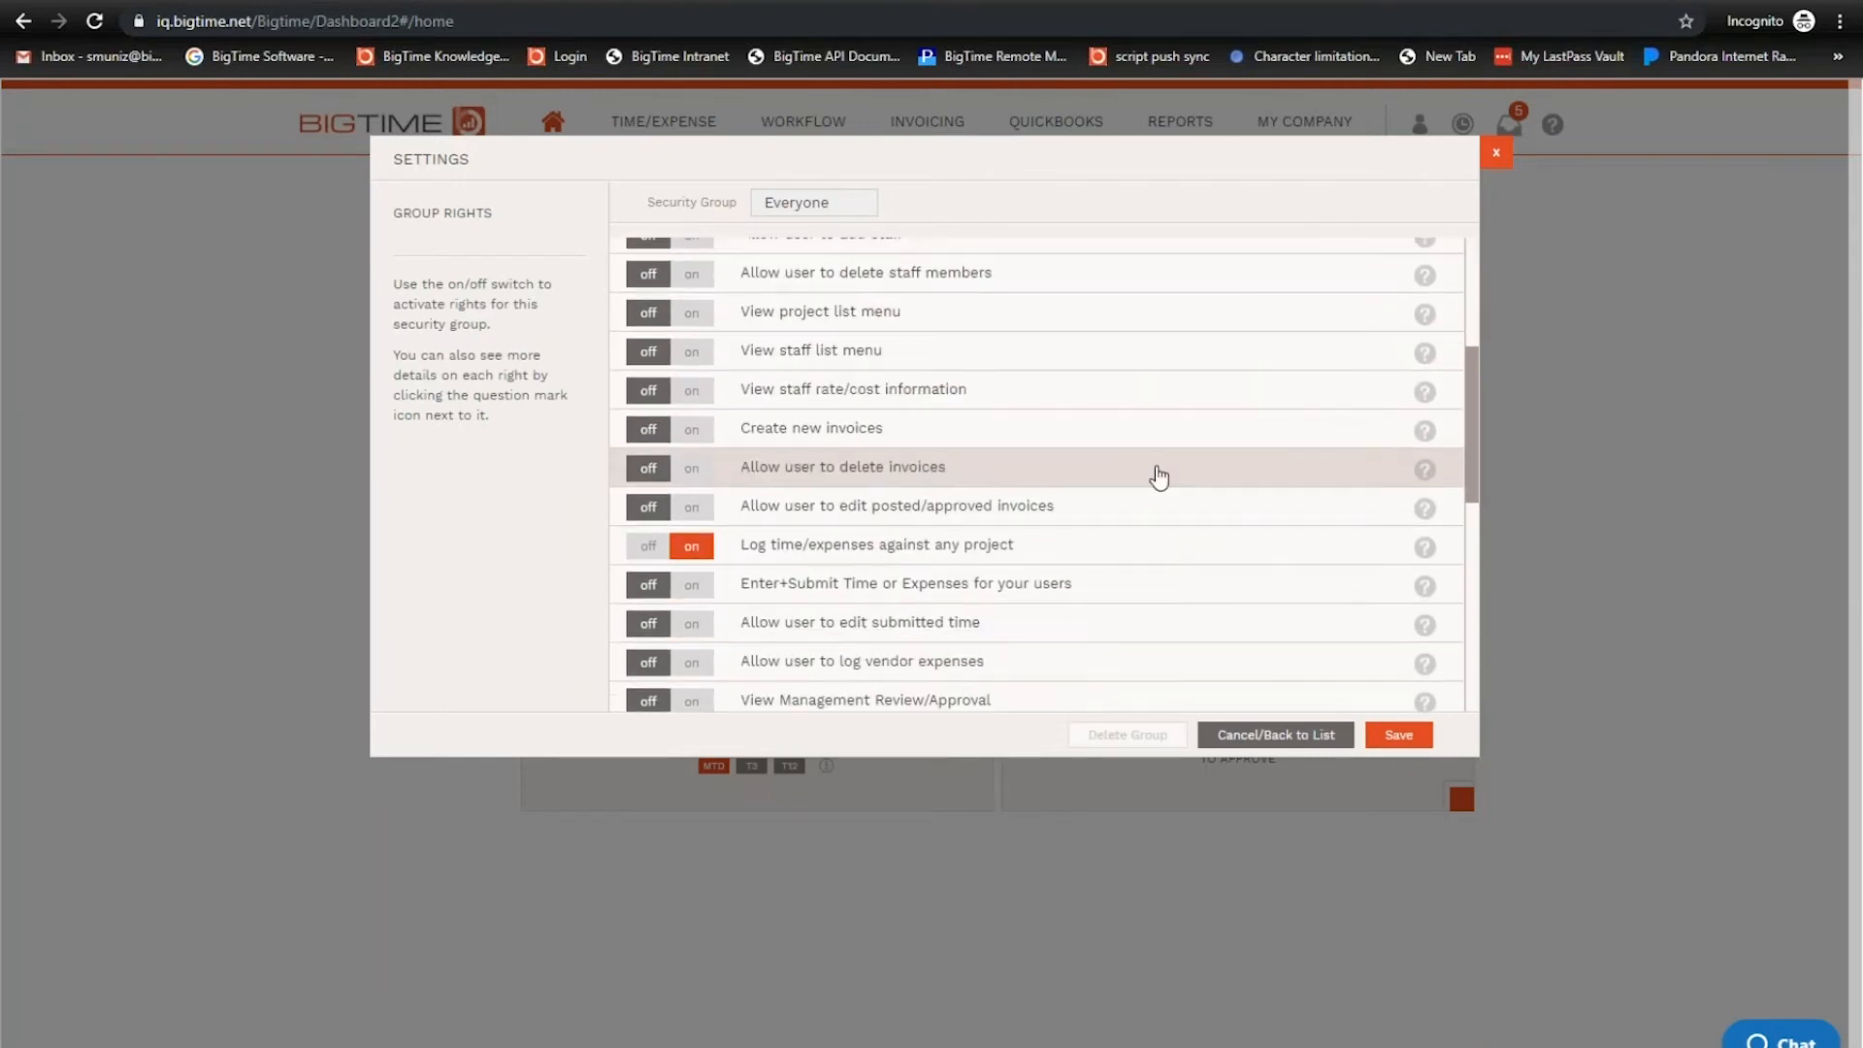
{"action": "left_click", "coordinate": [864, 553]}
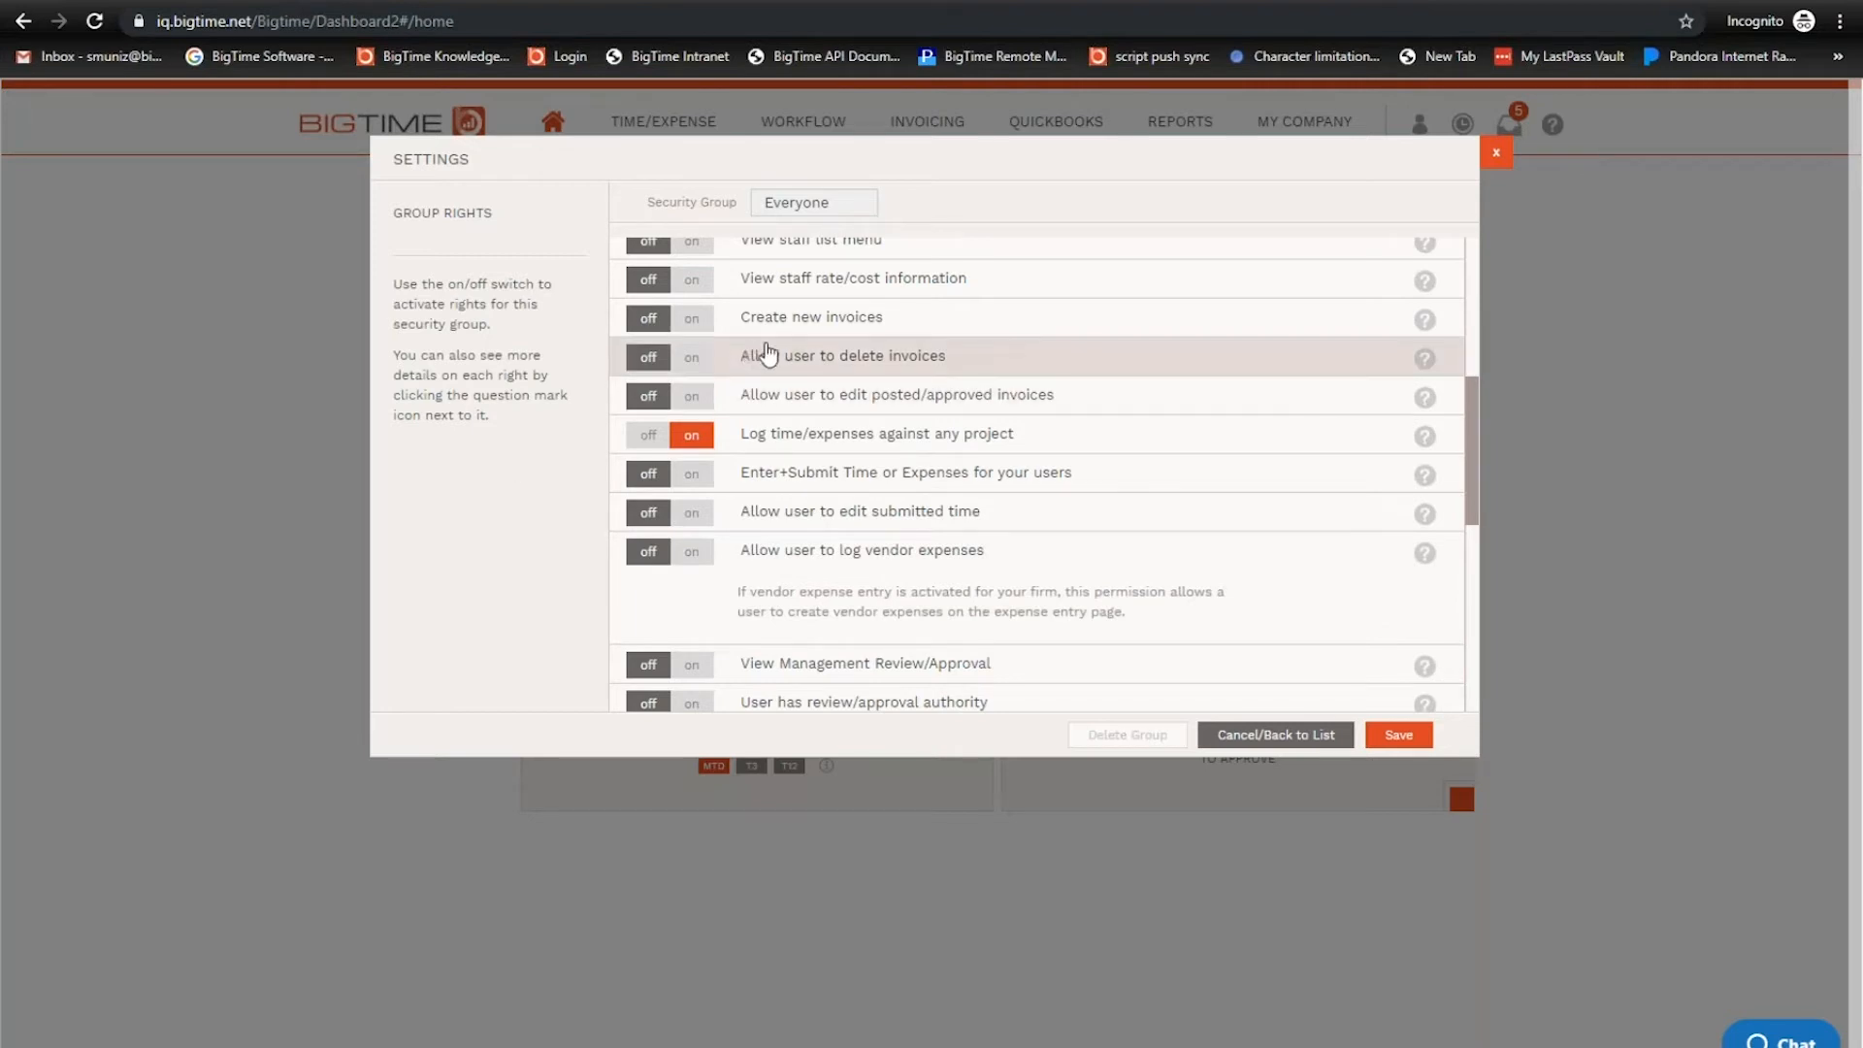
{"action": "left_click", "coordinate": [1495, 156]}
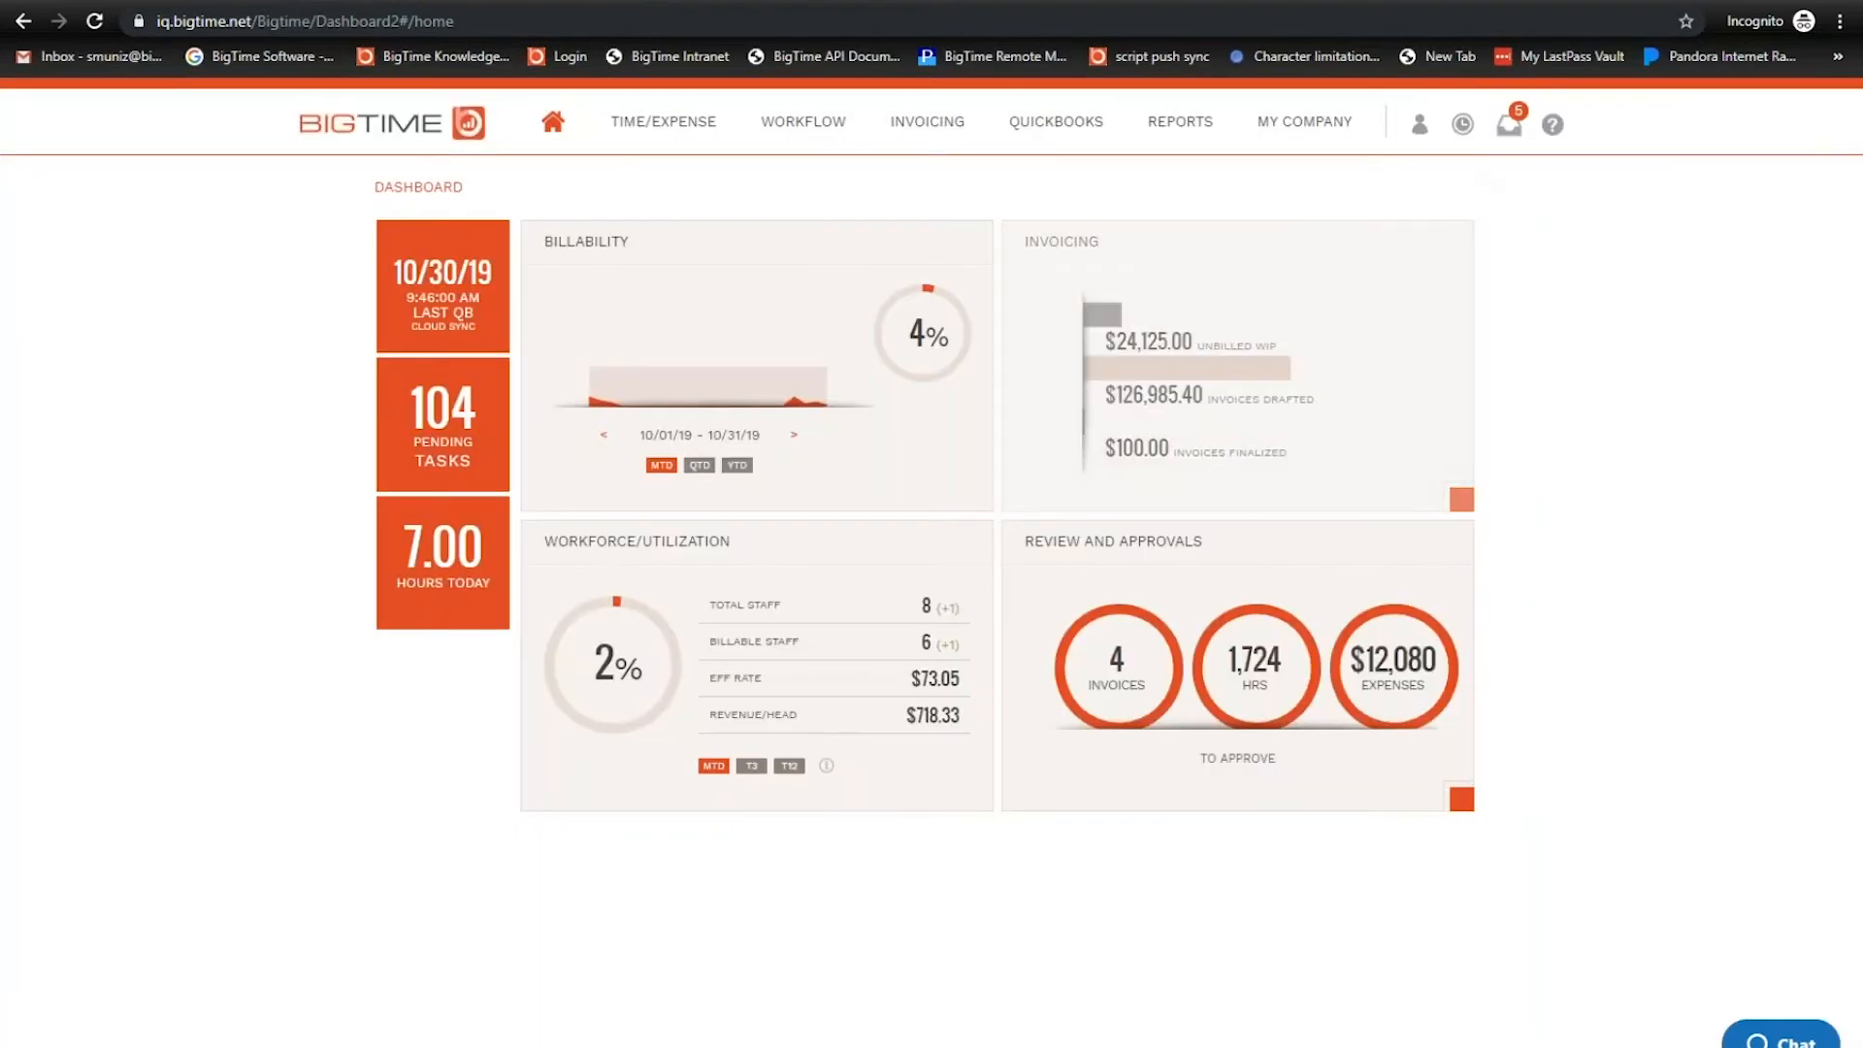
- Start a new vendor expense on the expenses page with vendor BTJ Construction and reference number 12345
{"action": "mouse_move", "coordinate": [665, 136]}
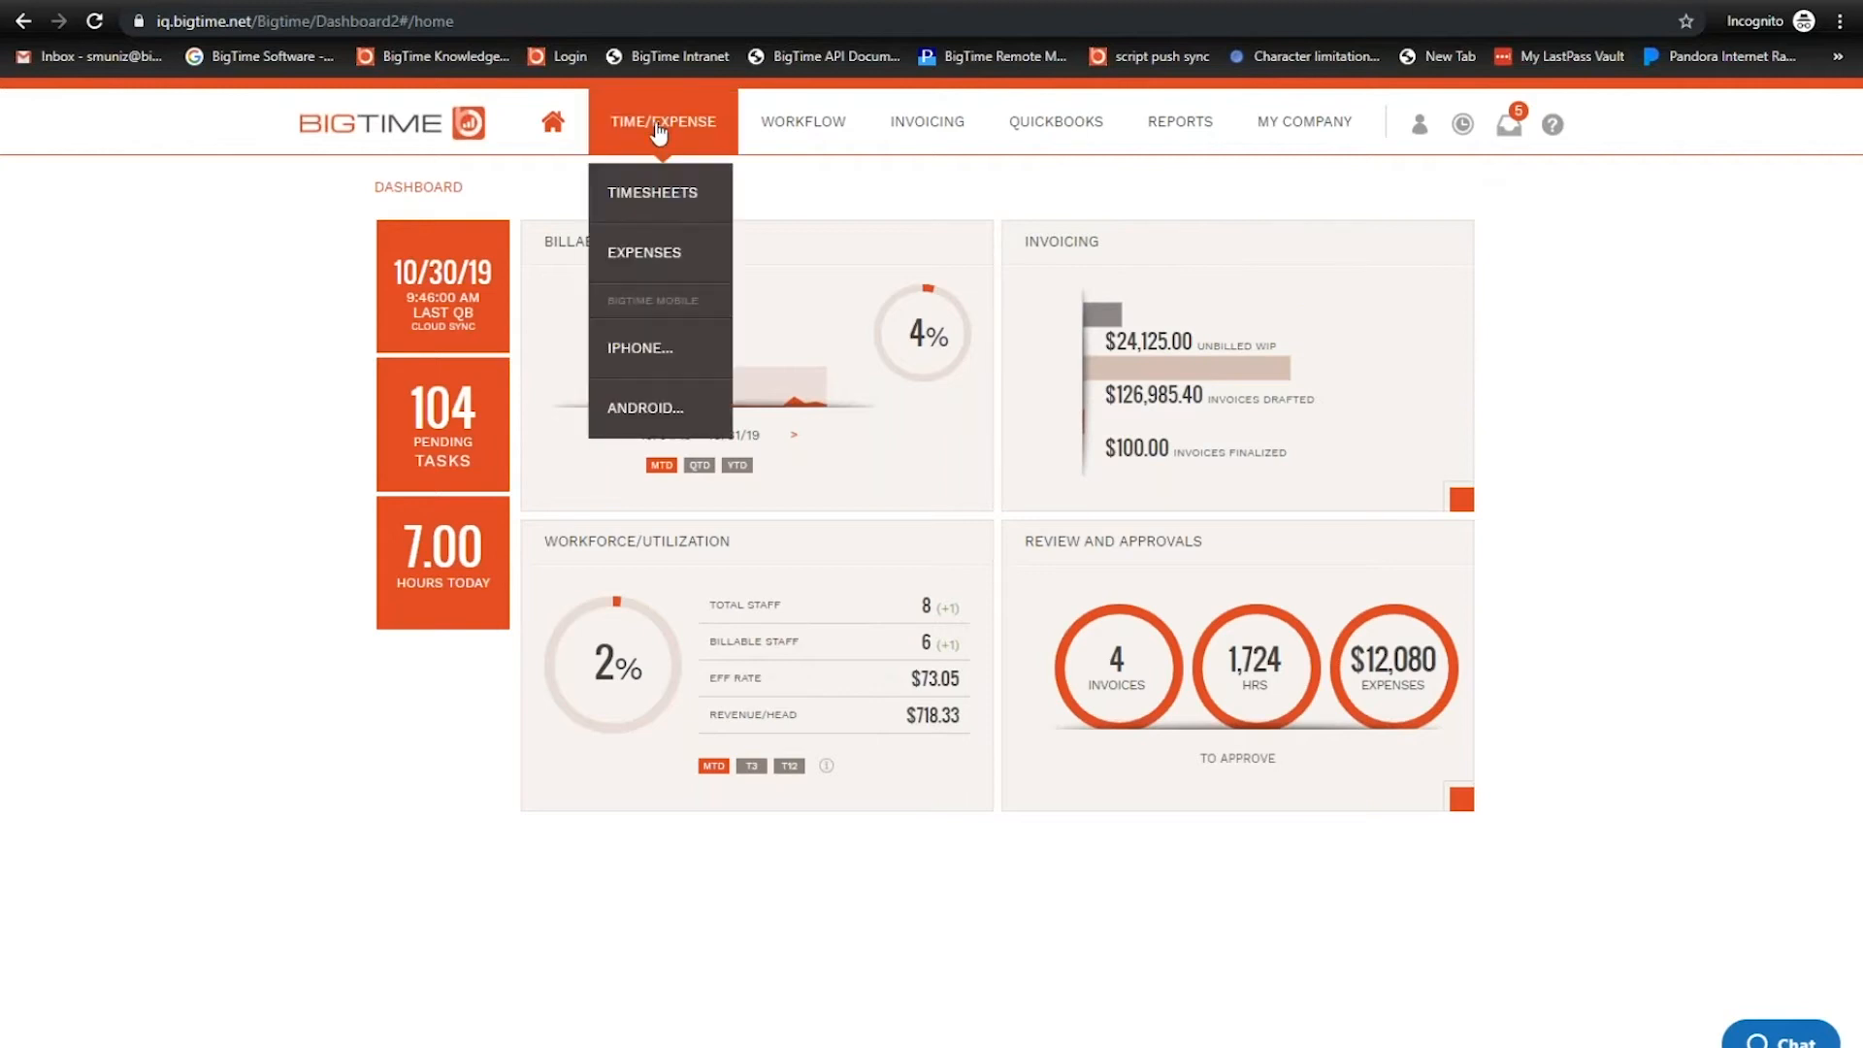
{"action": "left_click", "coordinate": [665, 258]}
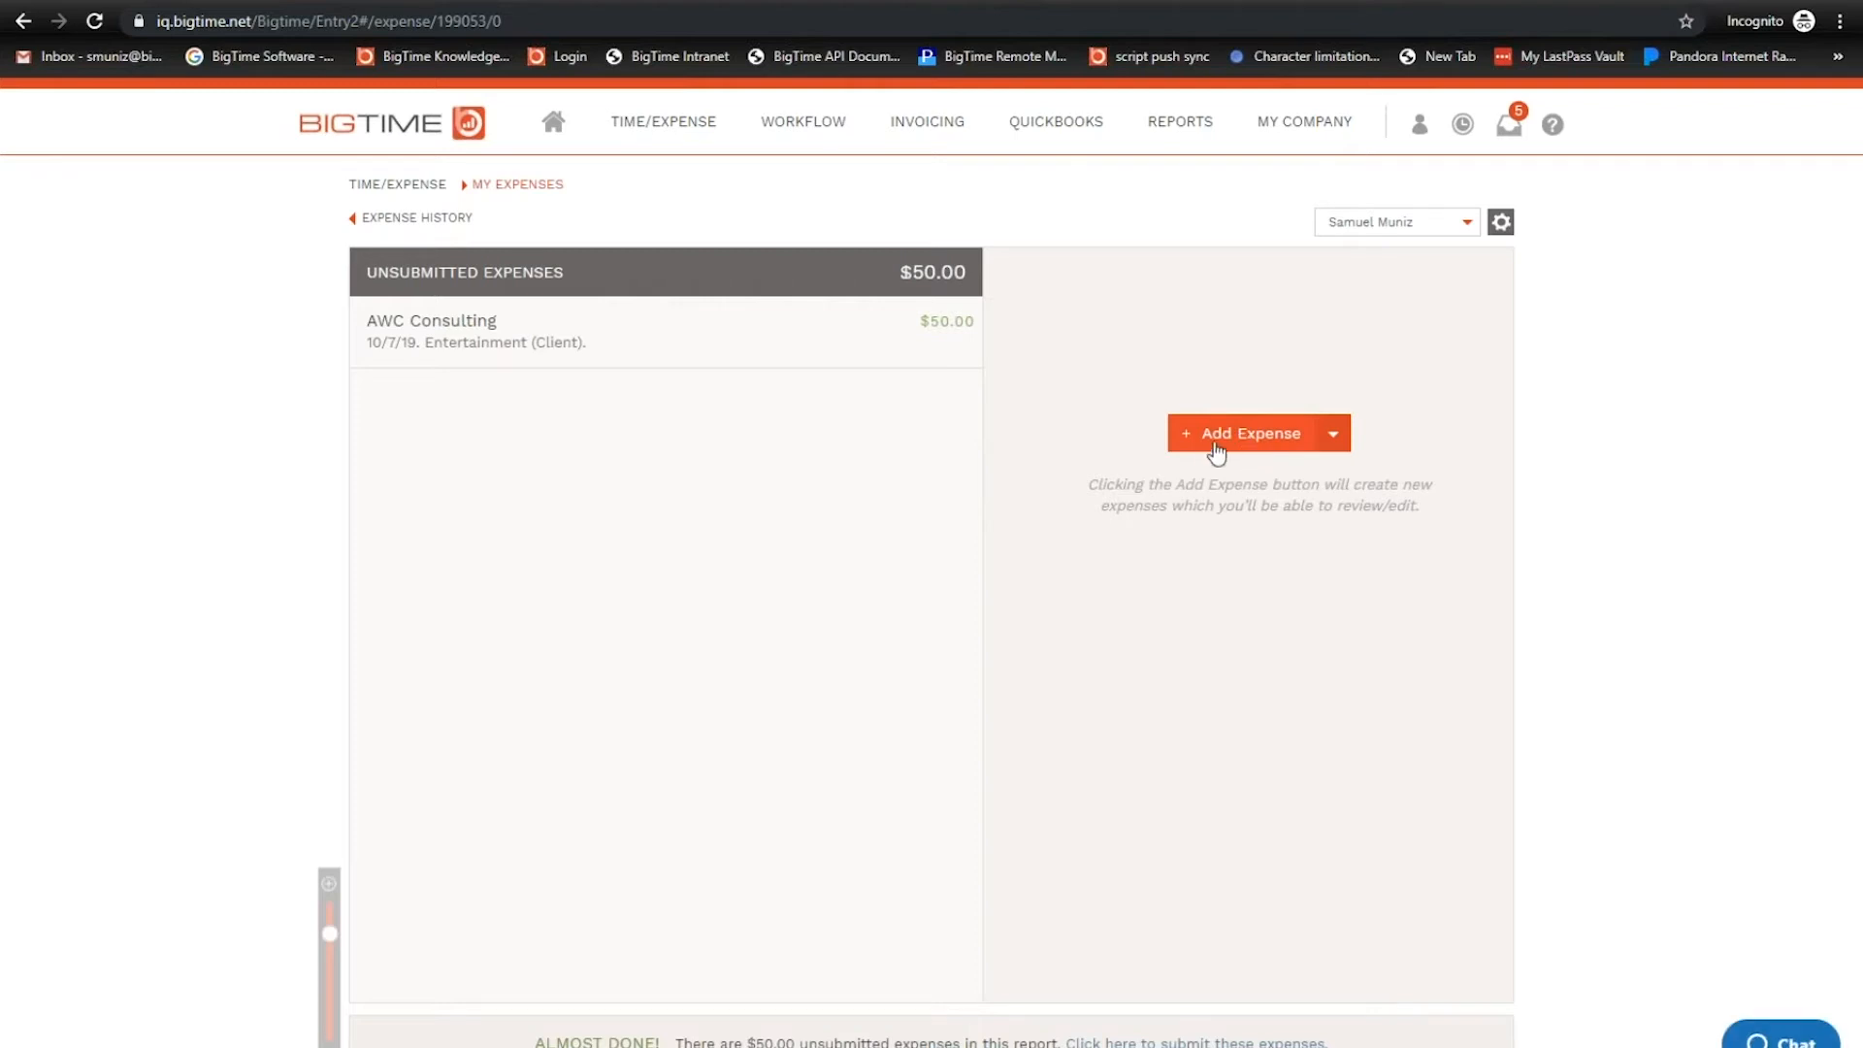
{"action": "left_click", "coordinate": [1335, 438]}
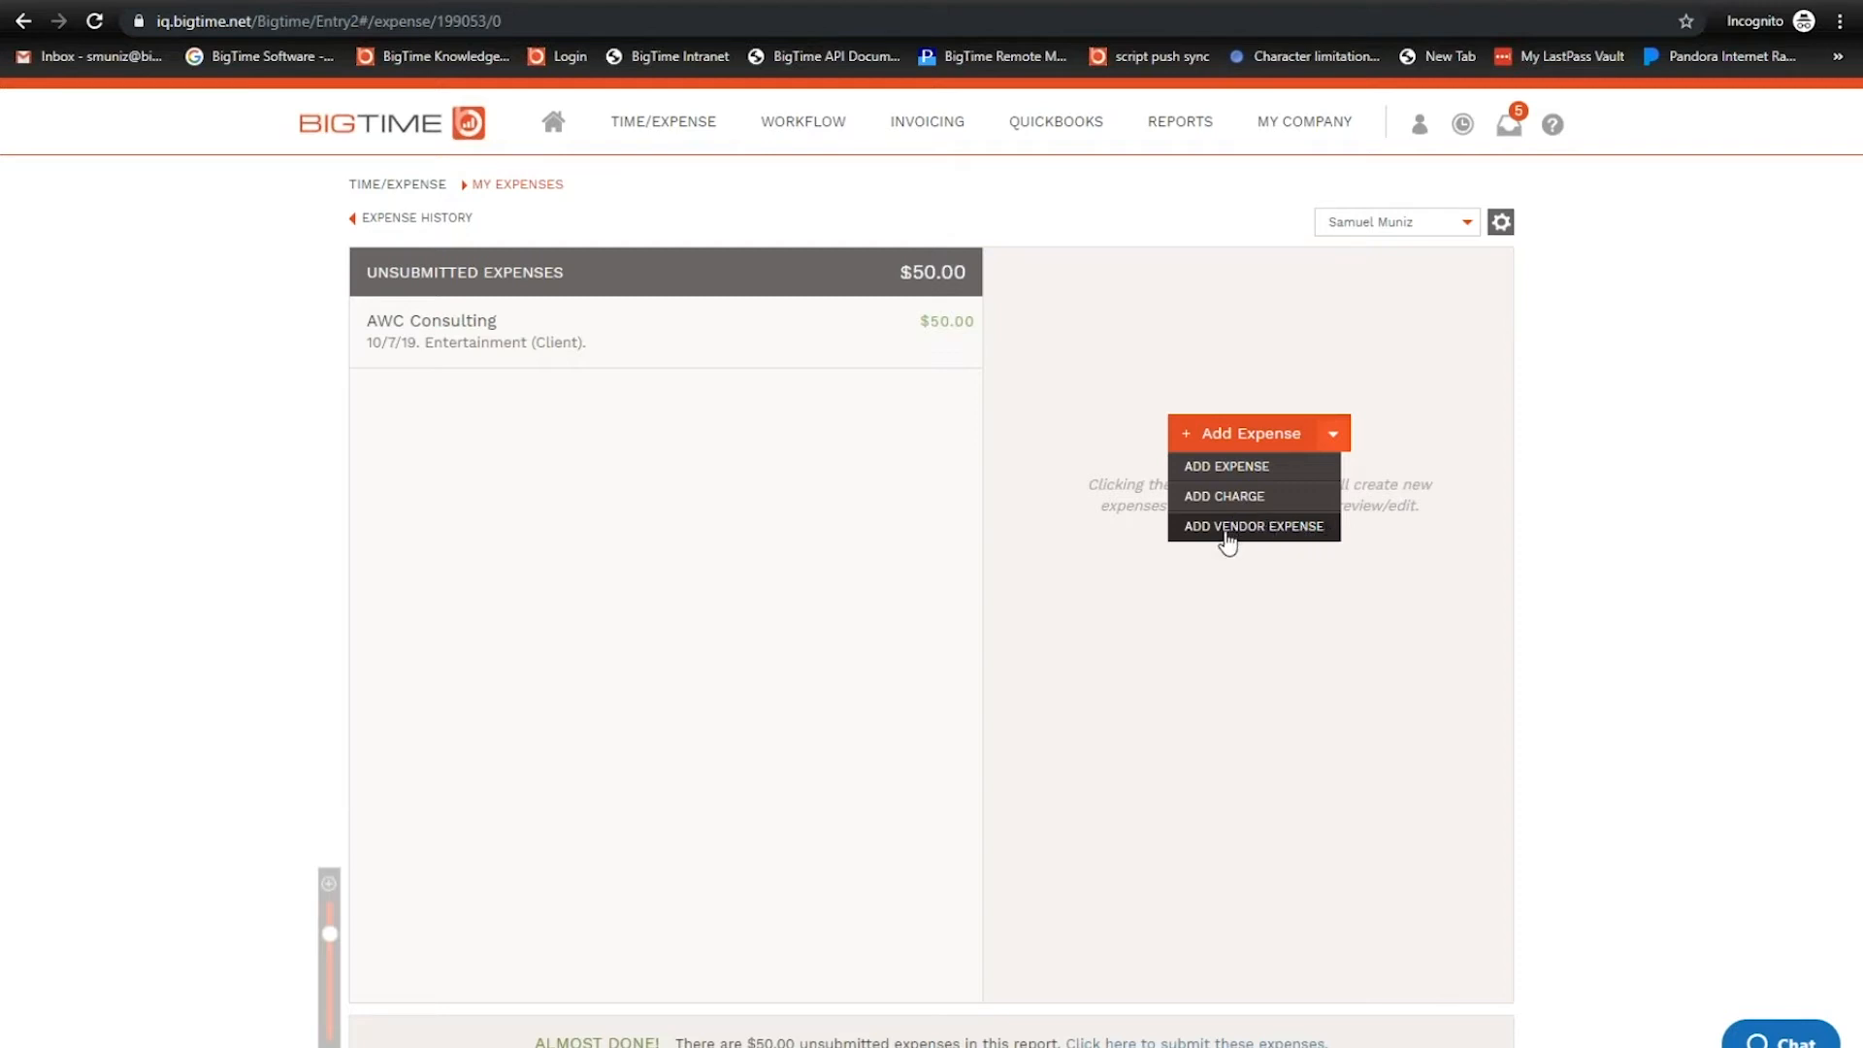
{"action": "left_click", "coordinate": [1238, 532]}
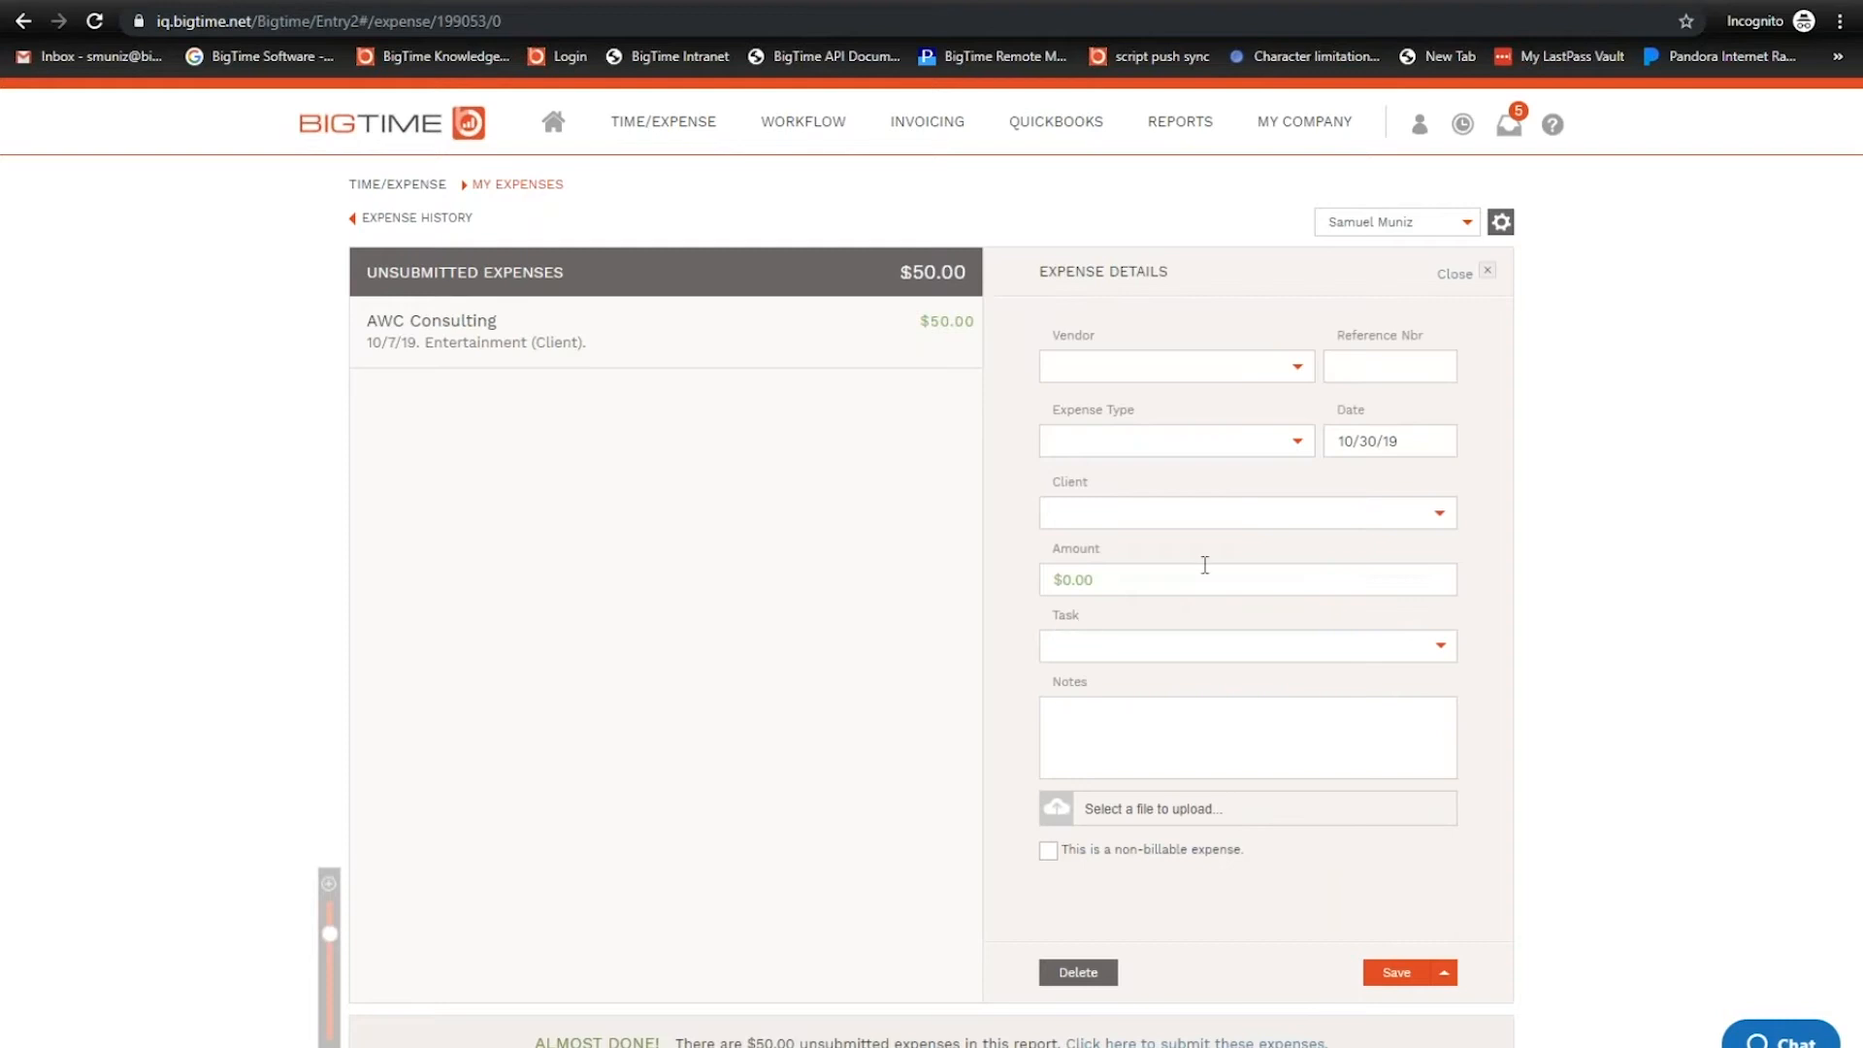
{"action": "left_click", "coordinate": [1298, 368]}
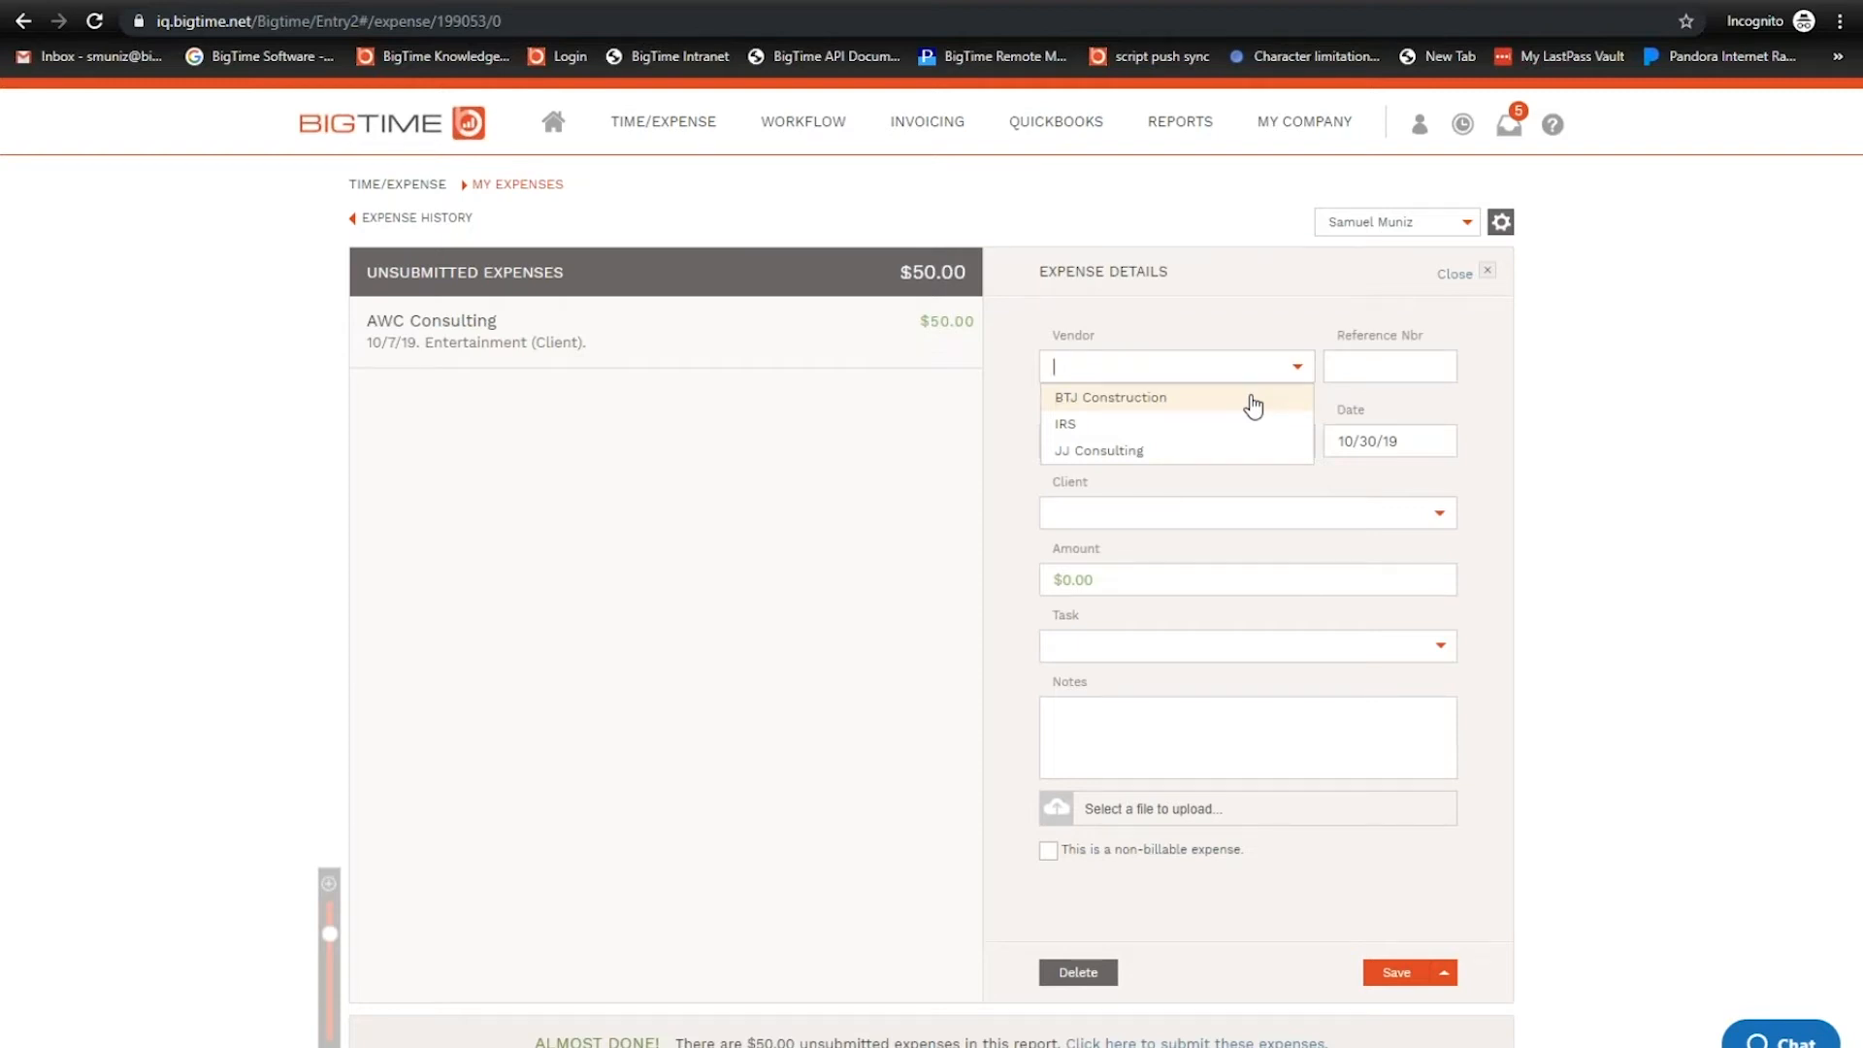
{"action": "left_click", "coordinate": [1294, 373]}
{"action": "left_click", "coordinate": [1298, 366]}
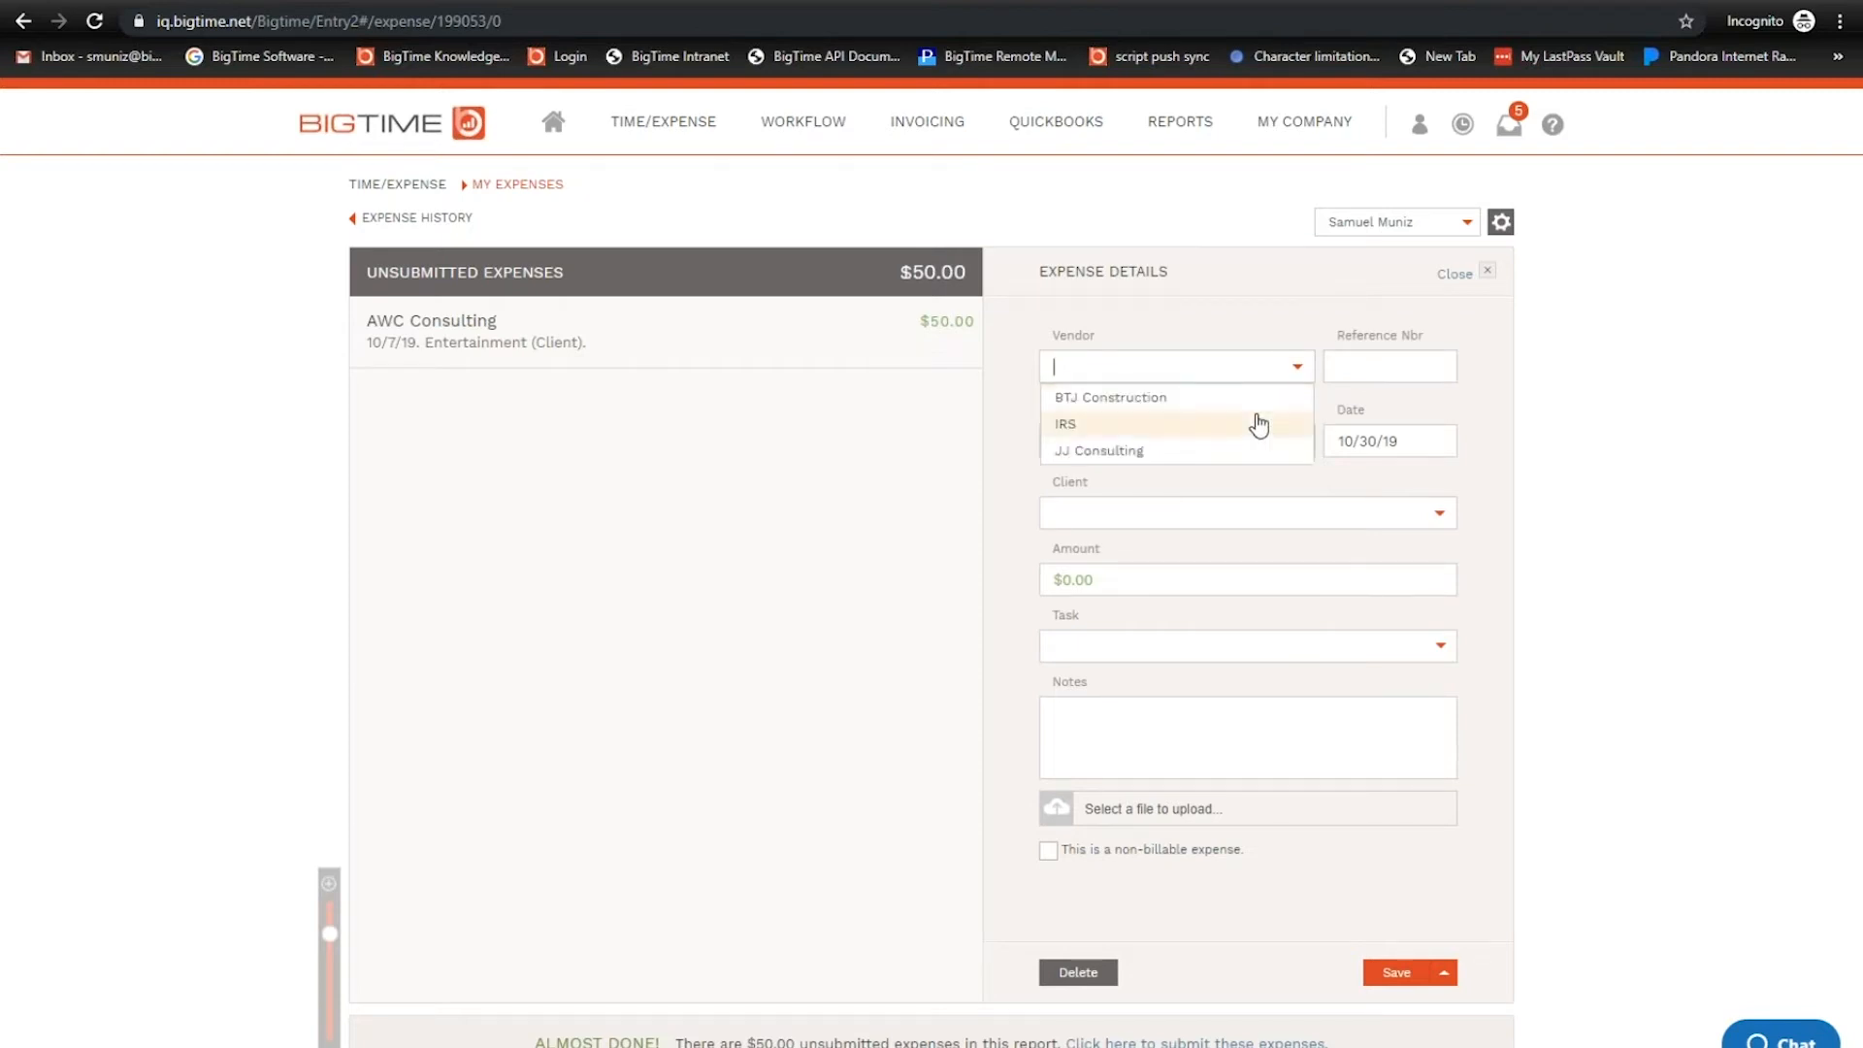
{"action": "left_click", "coordinate": [1256, 402]}
{"action": "type", "text": "12345"}
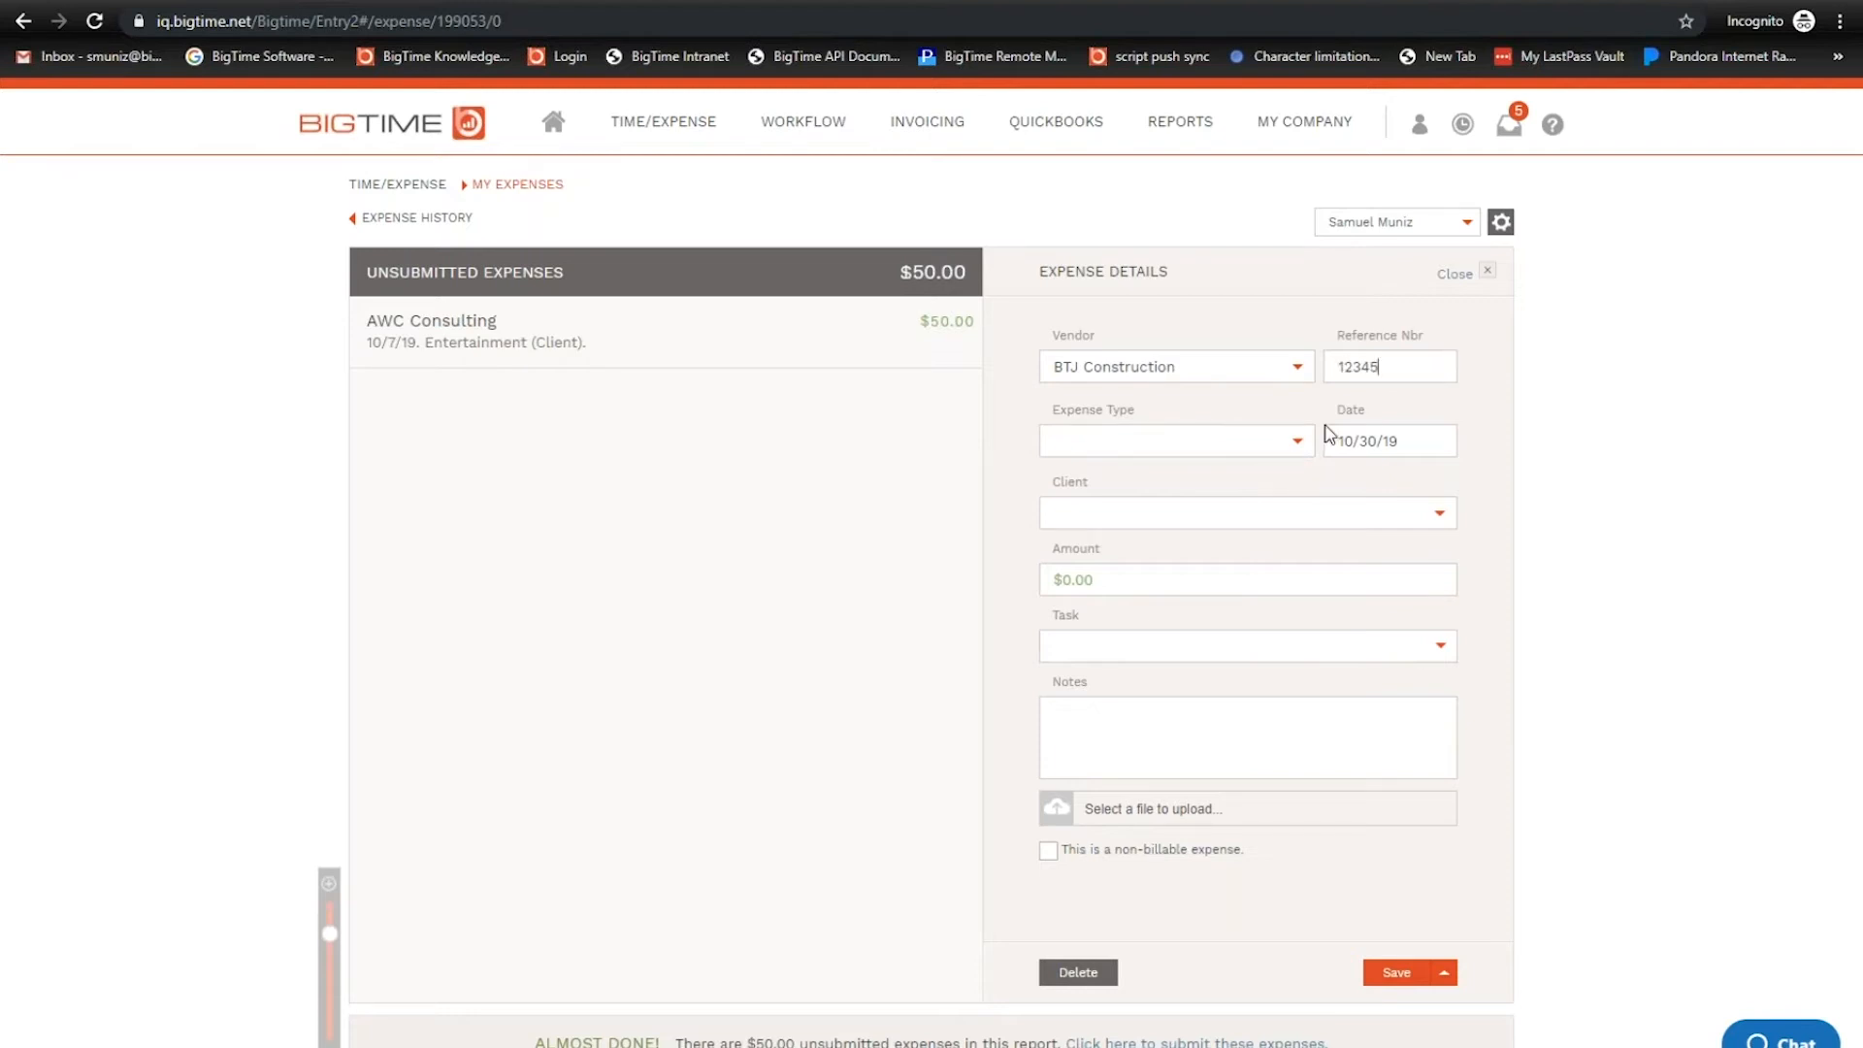
- Set the vendor expense's type to Entertainment (Non-Client) and keep the date at 10/30/19
{"action": "left_click", "coordinate": [1297, 441]}
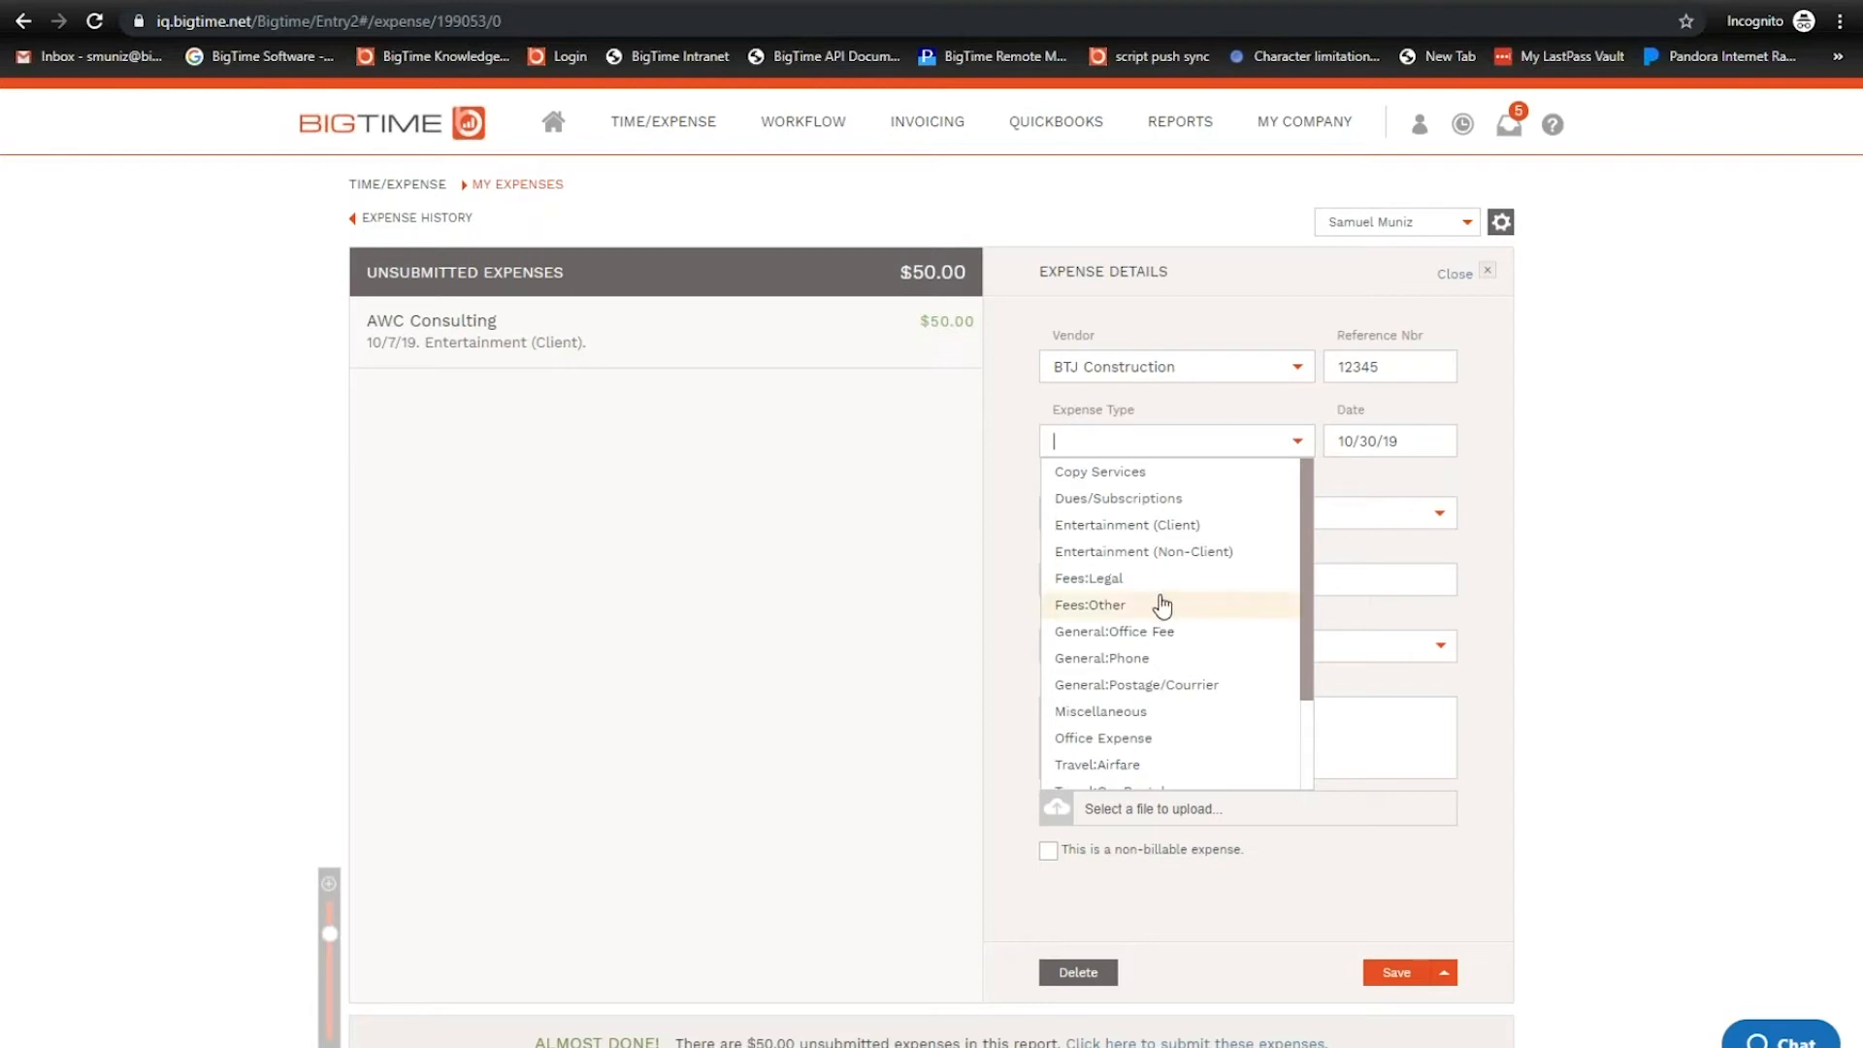
{"action": "left_click", "coordinate": [1148, 552]}
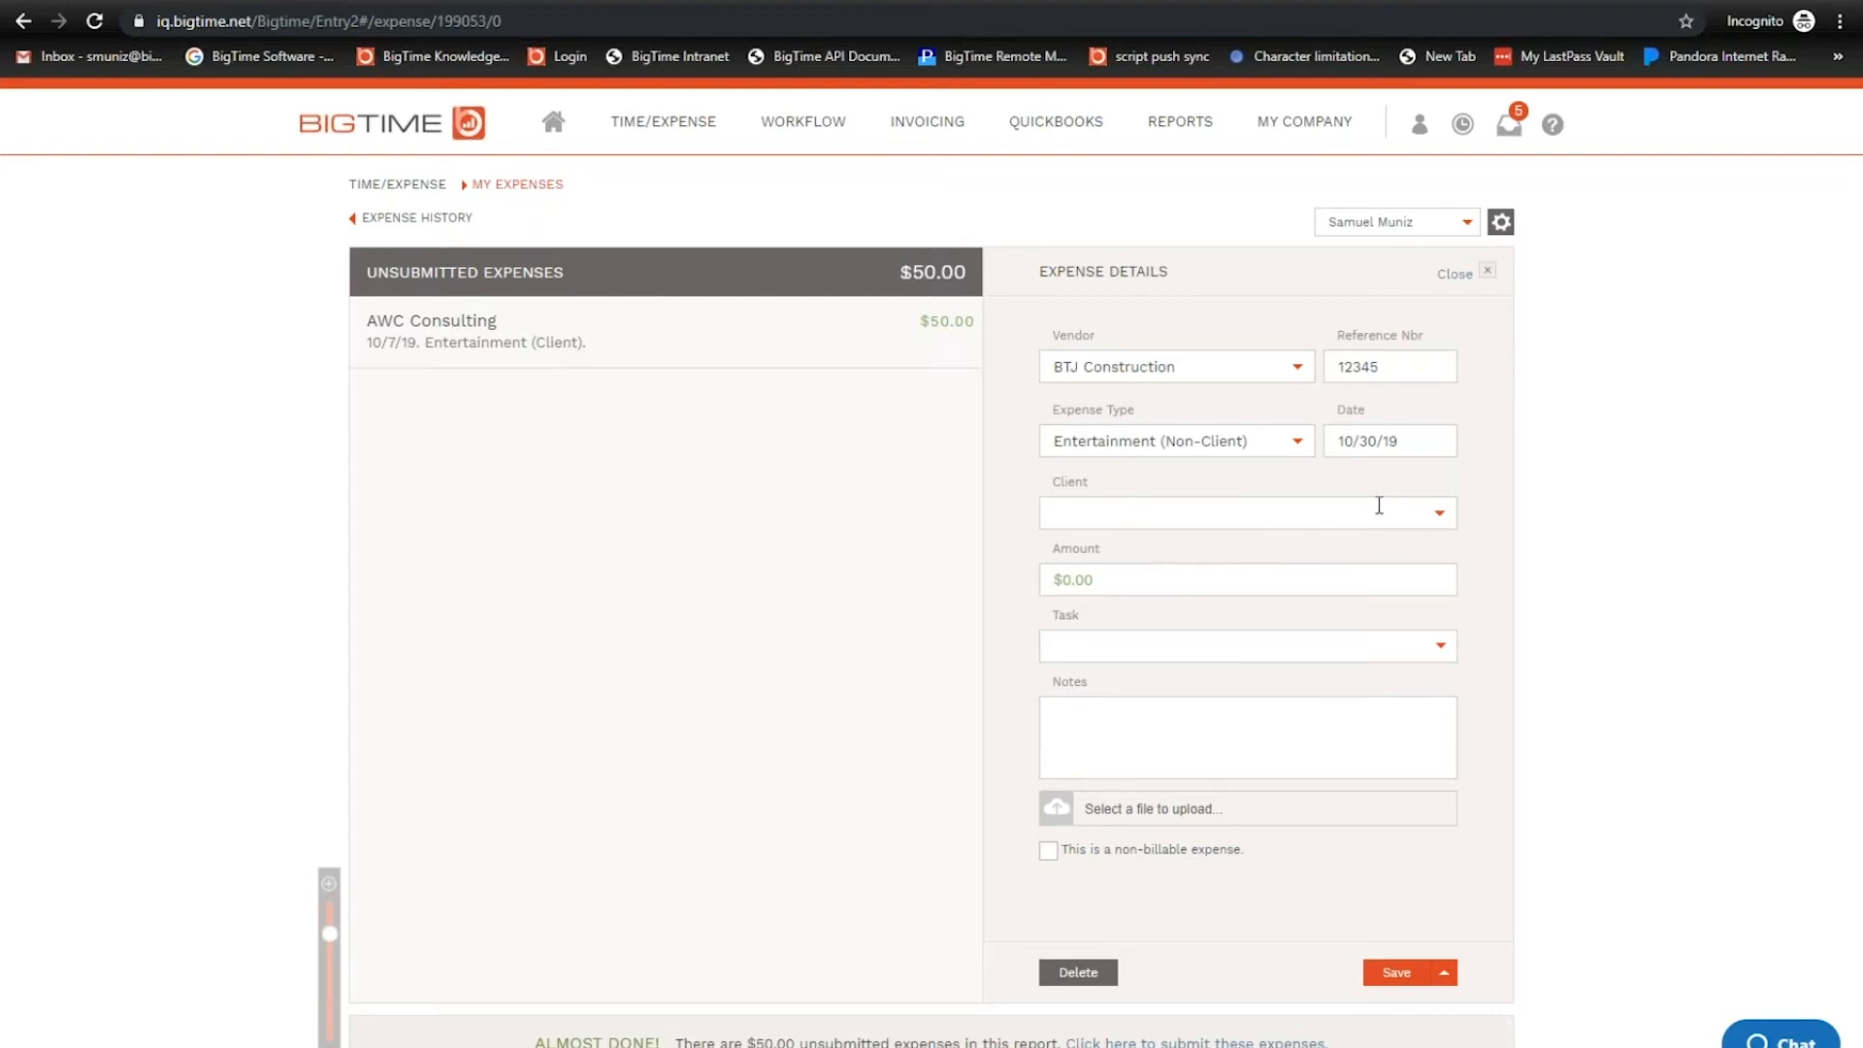
{"action": "left_click", "coordinate": [1389, 442]}
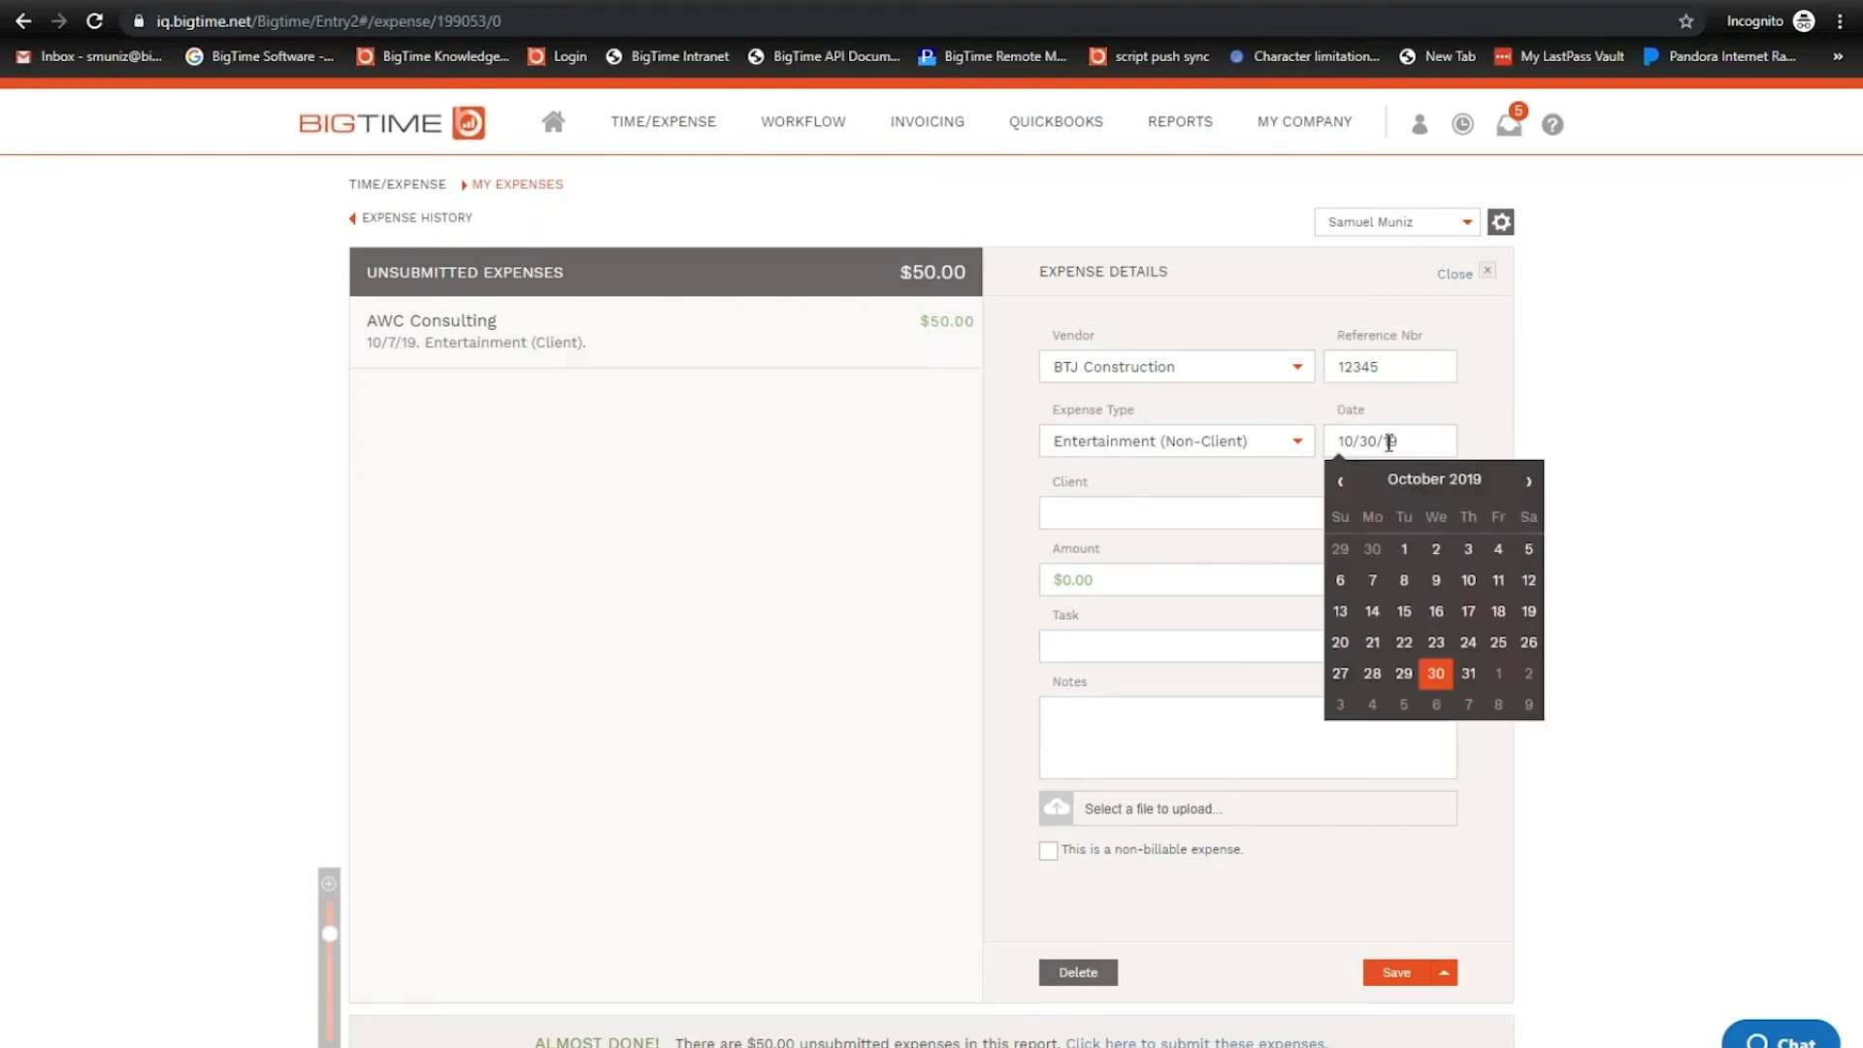
{"action": "left_click", "coordinate": [1658, 433]}
- Assign the vendor expense to the client Henry's Auto Shop and set its amount to $60.00
{"action": "left_click", "coordinate": [1440, 513]}
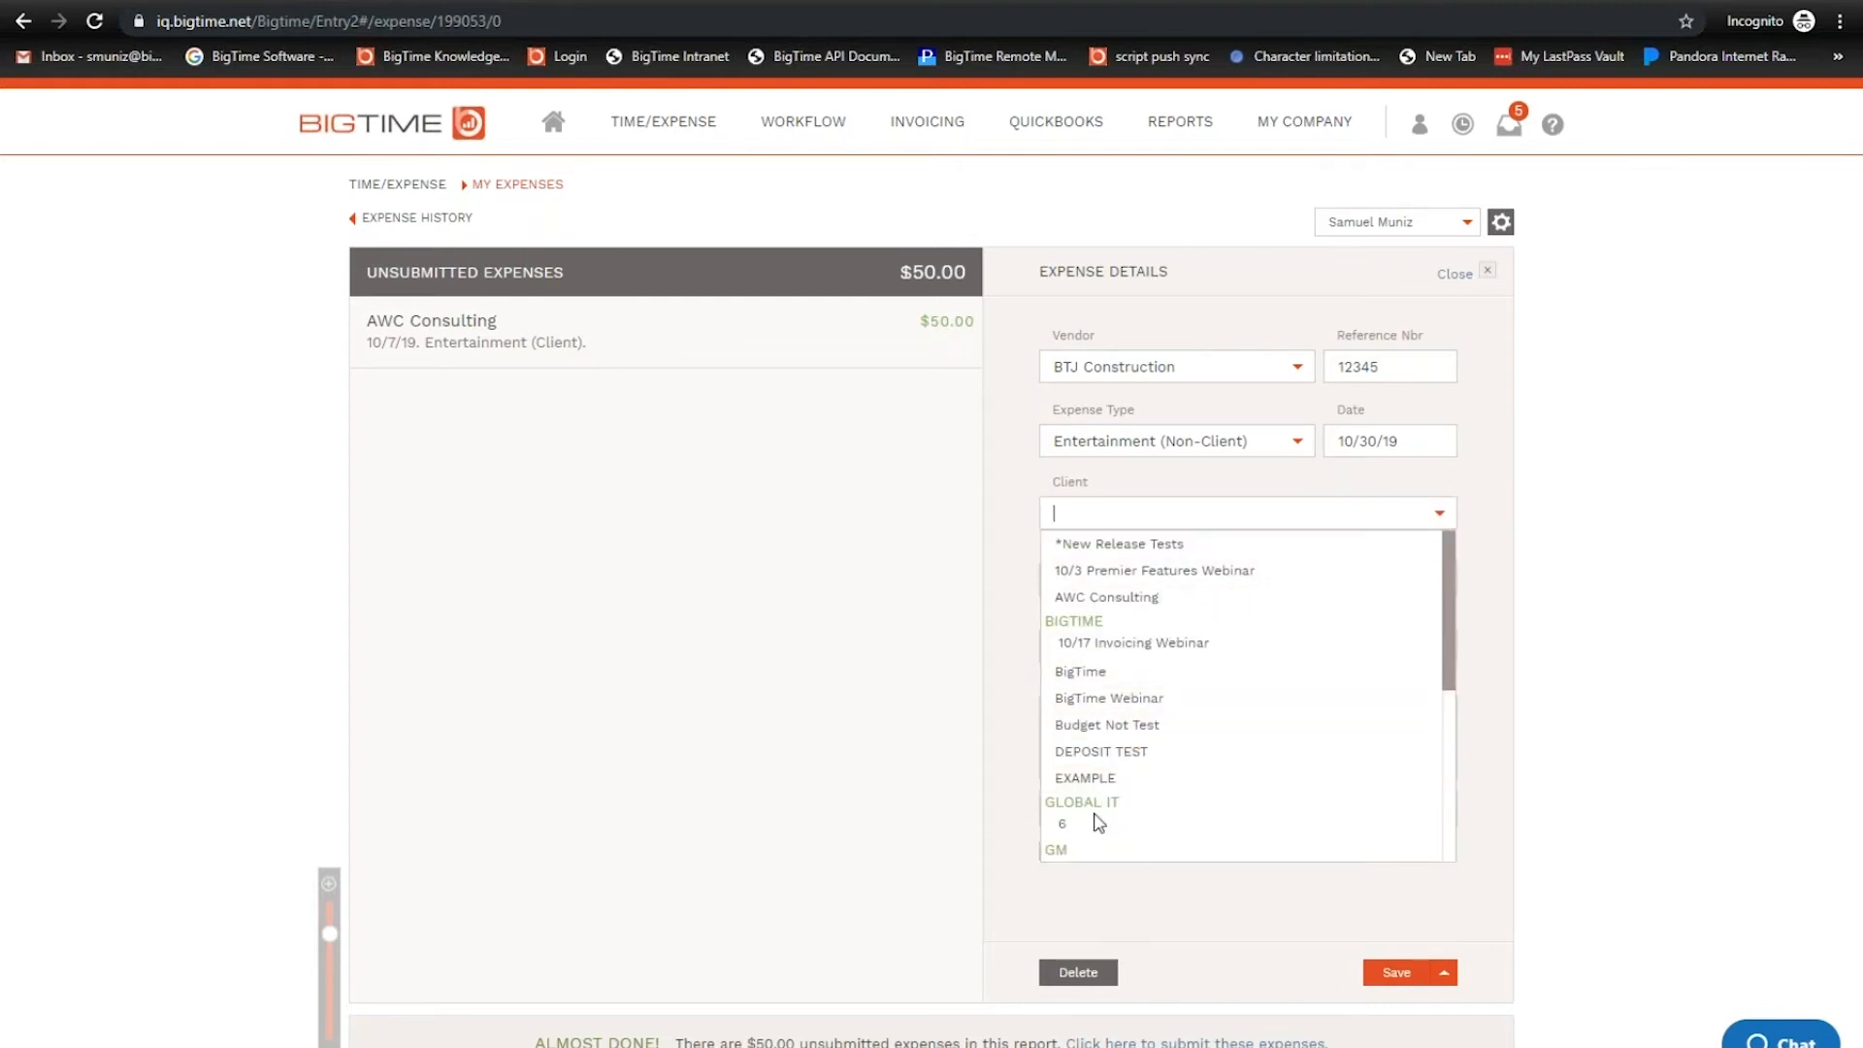
{"action": "scroll", "coordinate": [1104, 614], "scroll_direction": "down", "scroll_amount": 5}
{"action": "left_click", "coordinate": [1106, 588]}
{"action": "left_click_drag", "start_coordinate": [1112, 582], "coordinate": [915, 580]}
{"action": "type", "text": "60"}
{"action": "key", "text": "Tab"}
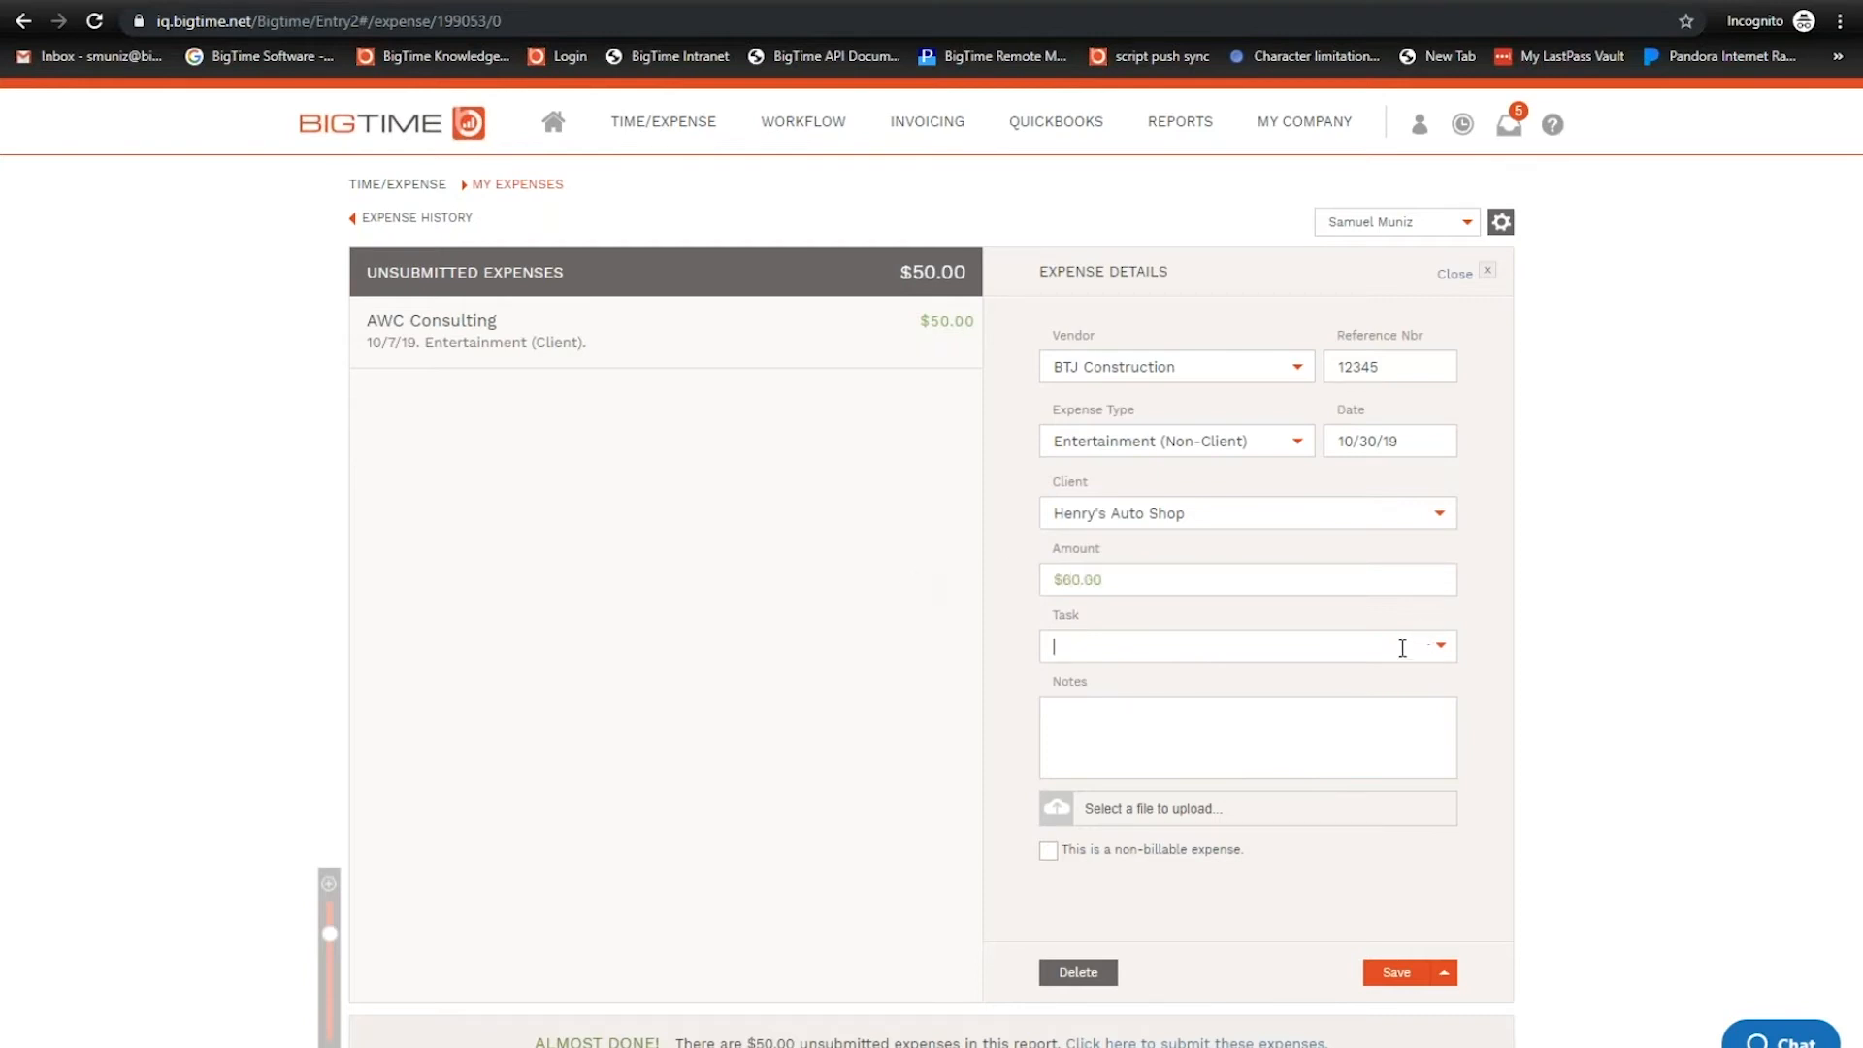
- Set the vendor expense's task to Consulting and save the expense
{"action": "left_click", "coordinate": [1441, 646]}
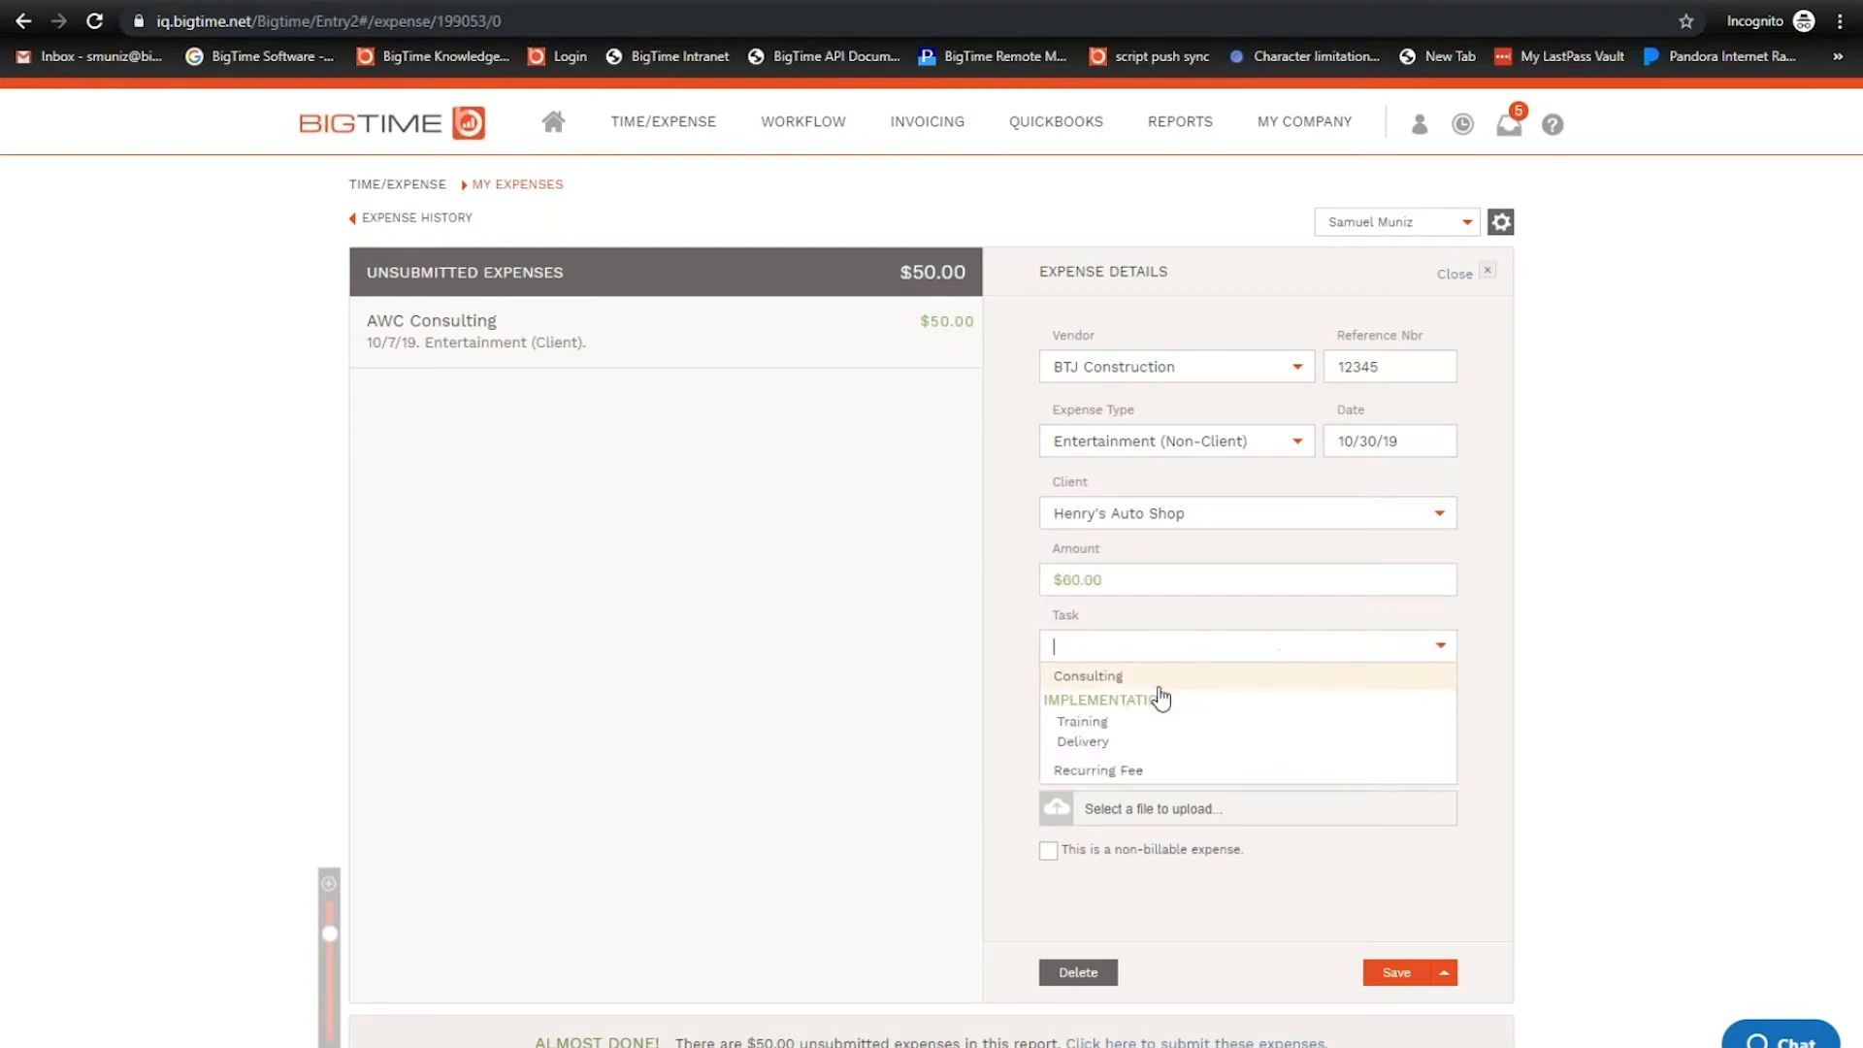
{"action": "left_click", "coordinate": [1163, 679]}
{"action": "left_click", "coordinate": [1194, 726]}
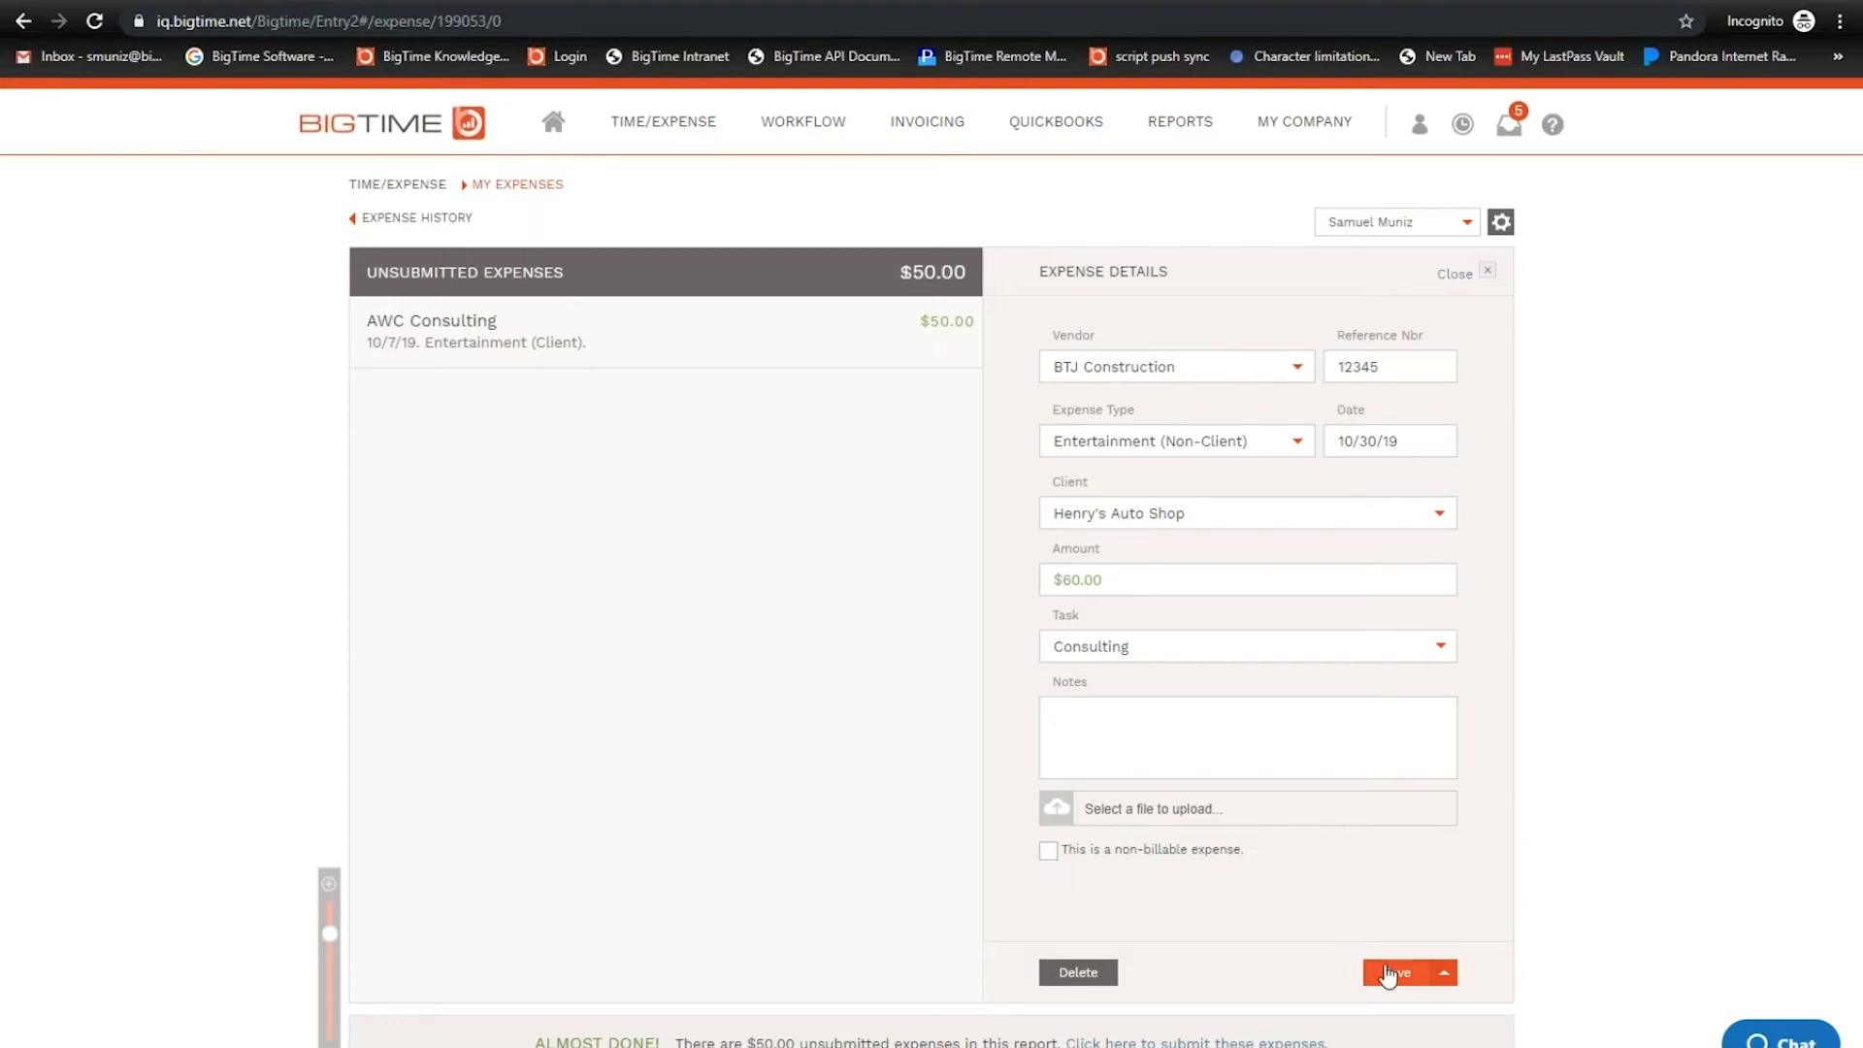
{"action": "left_click", "coordinate": [1397, 973]}
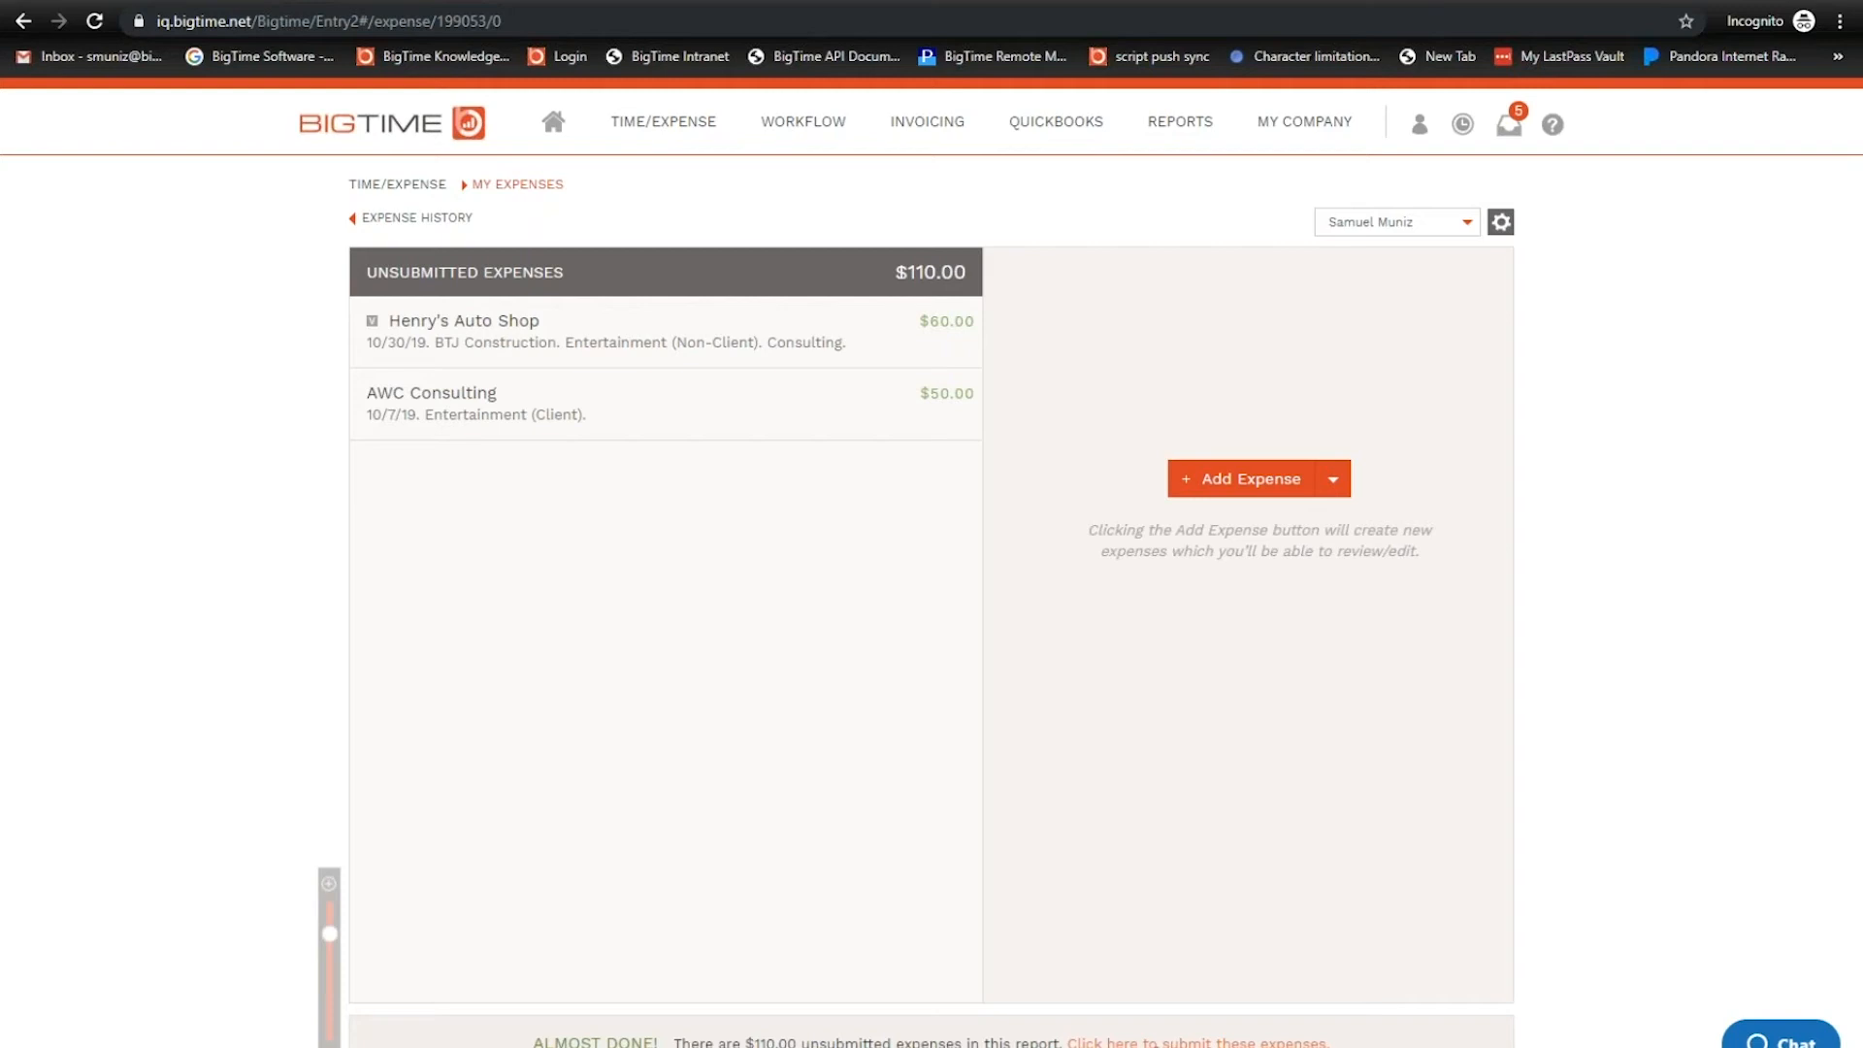
- Submit only the Henry's Auto Shop expense in a report named "Expenses - 10/30/19"
{"action": "left_click", "coordinate": [1155, 1045]}
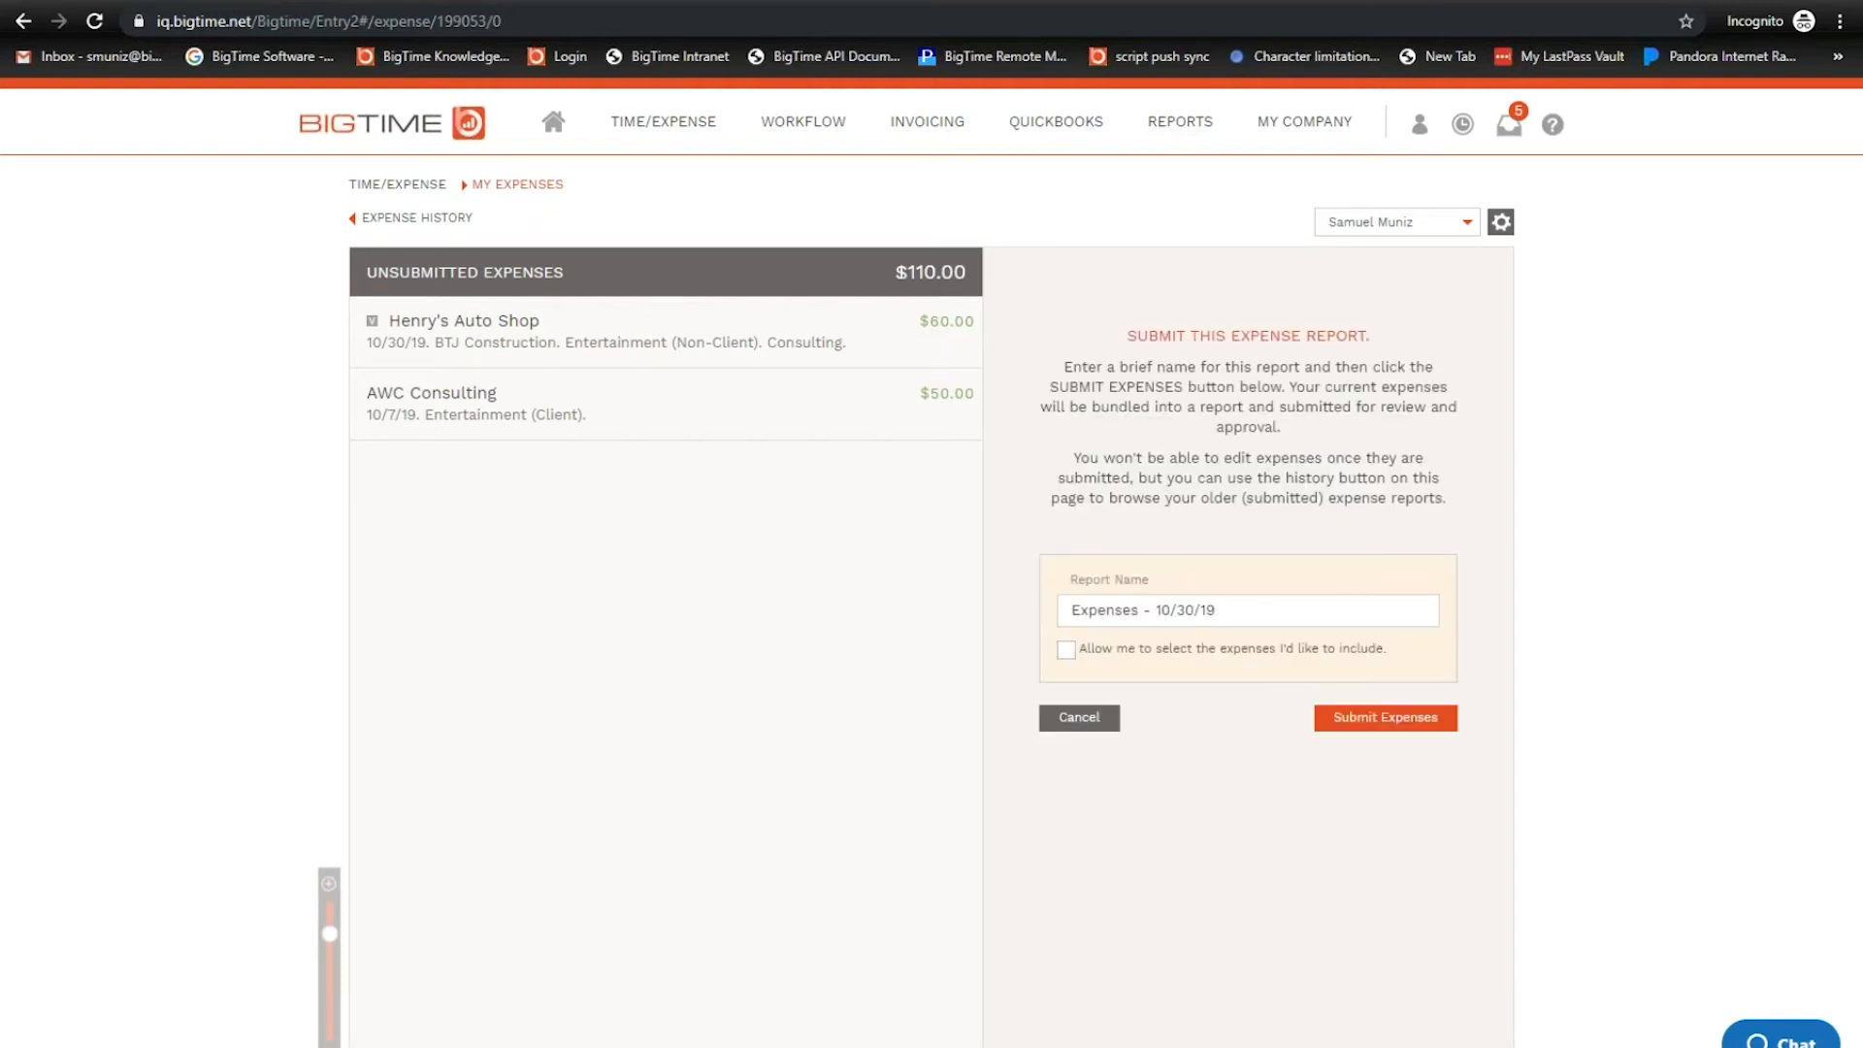
{"action": "left_click", "coordinate": [1067, 650]}
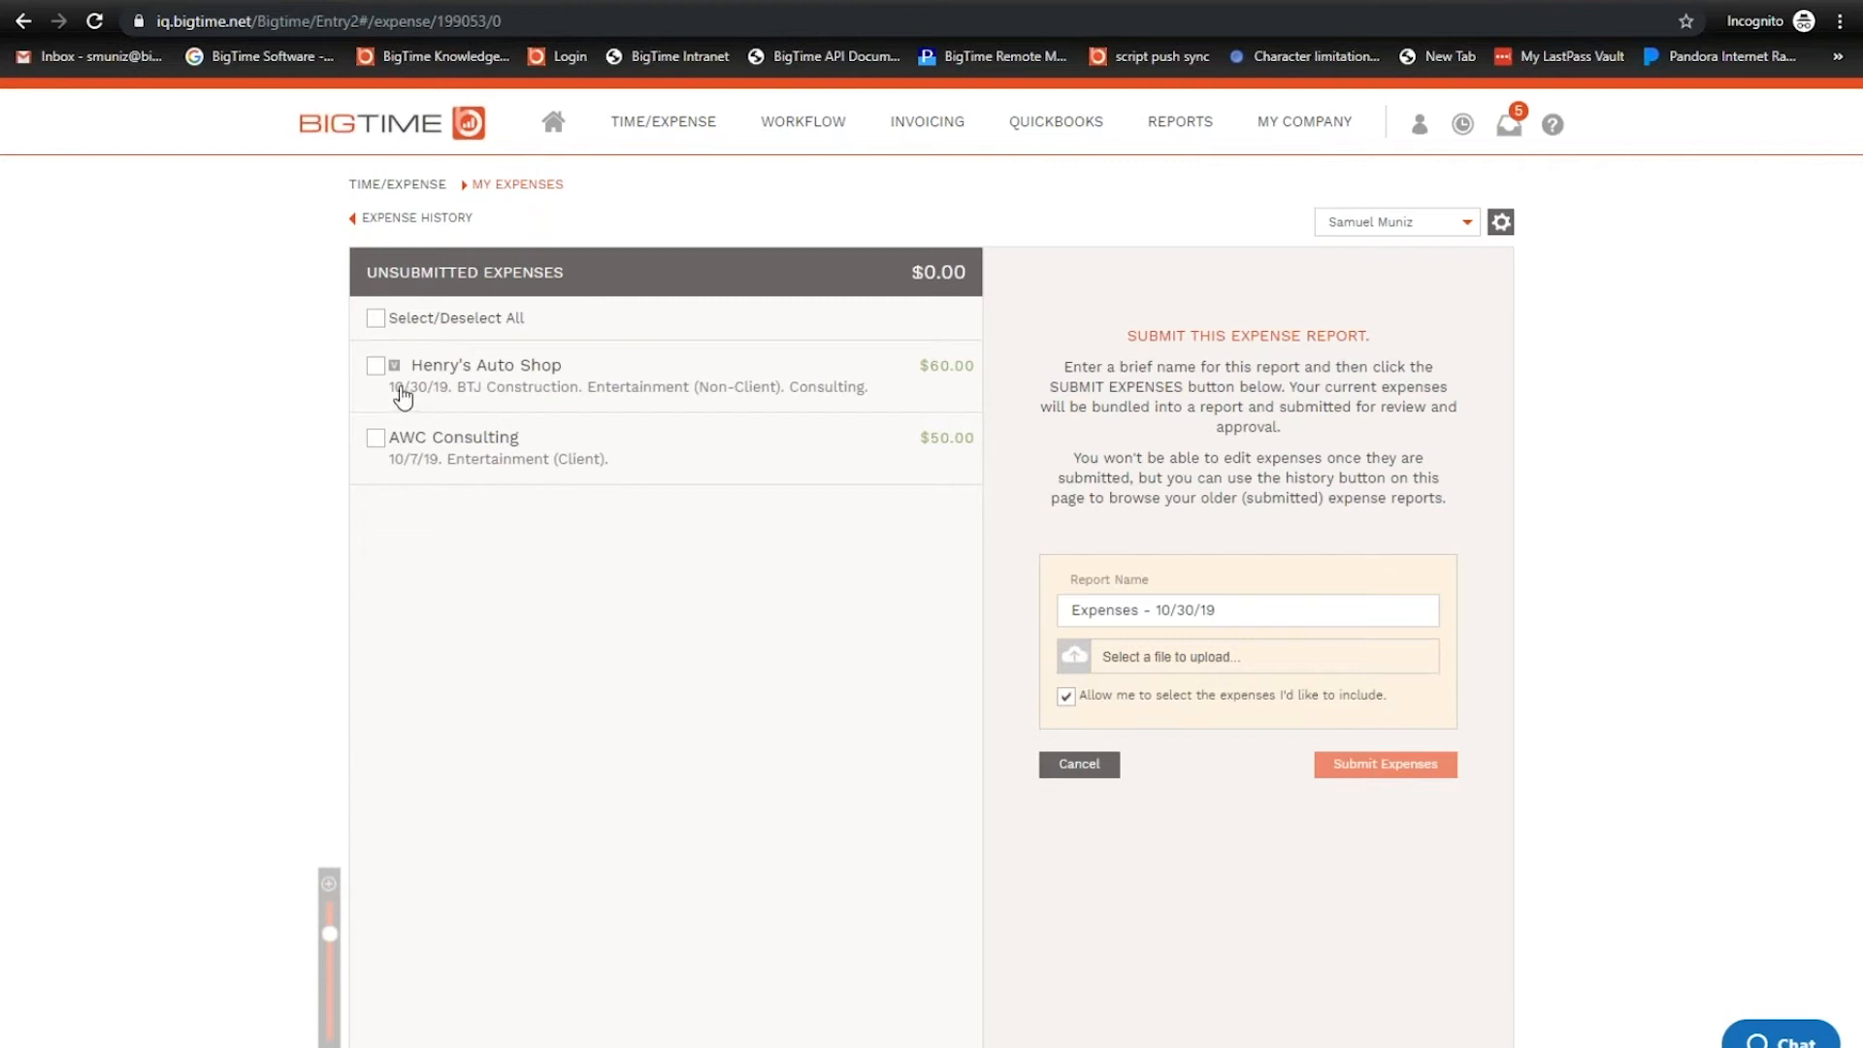
{"action": "left_click", "coordinate": [376, 367]}
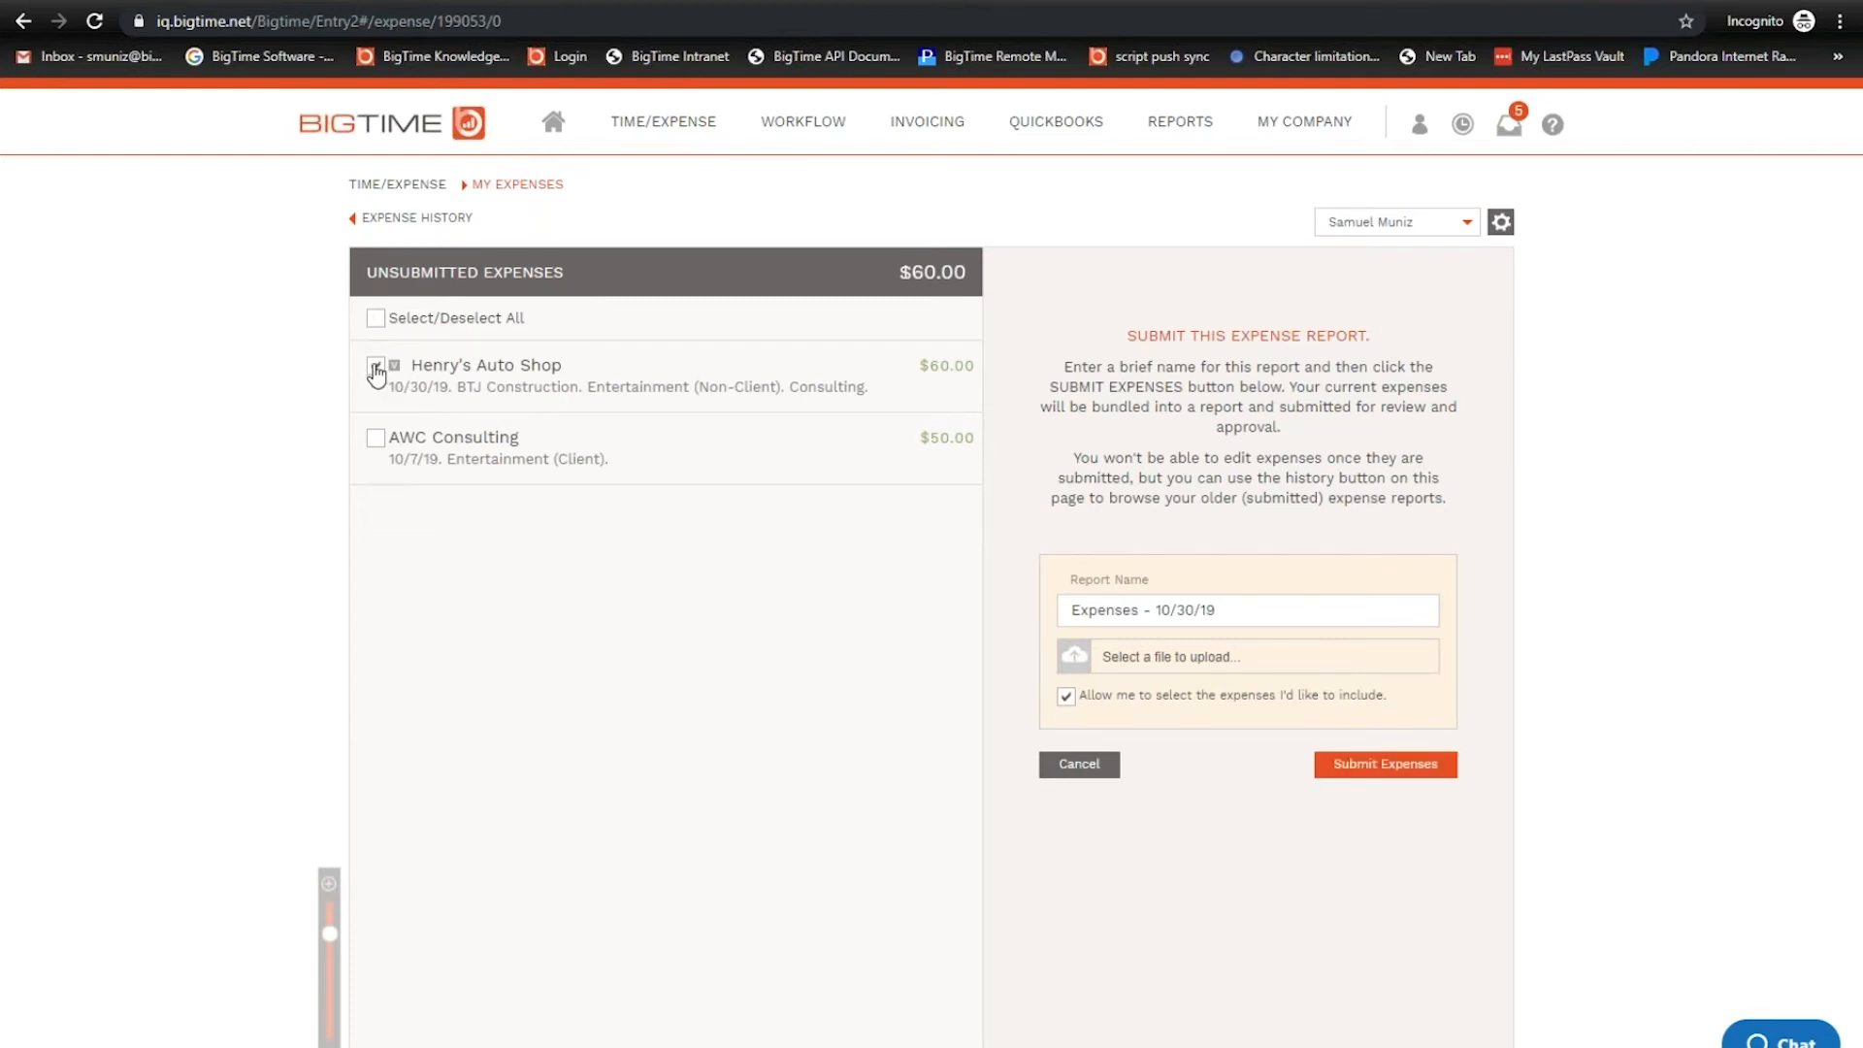
{"action": "left_click", "coordinate": [1341, 772]}
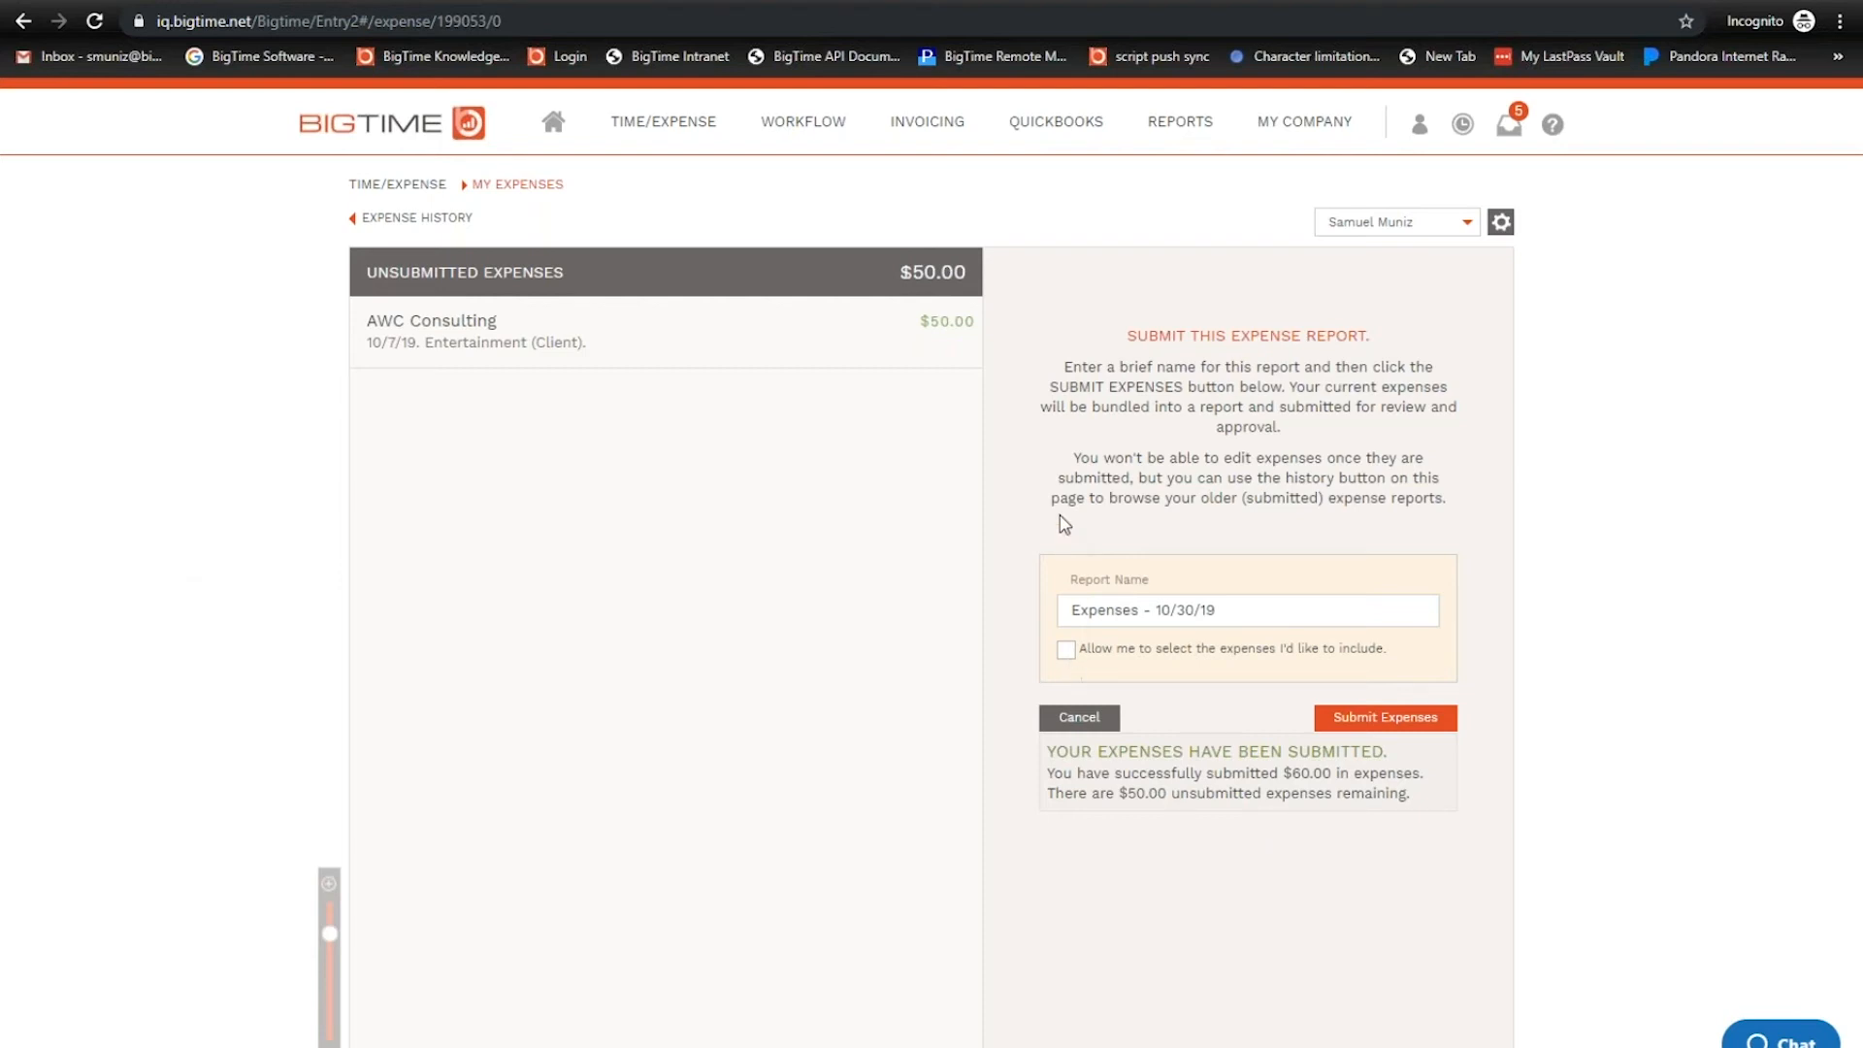
- Open the vendor bills list for QuickBooks posting from the Post Expense Reports page, leaving all expense reports unselected
{"action": "mouse_move", "coordinate": [1092, 145]}
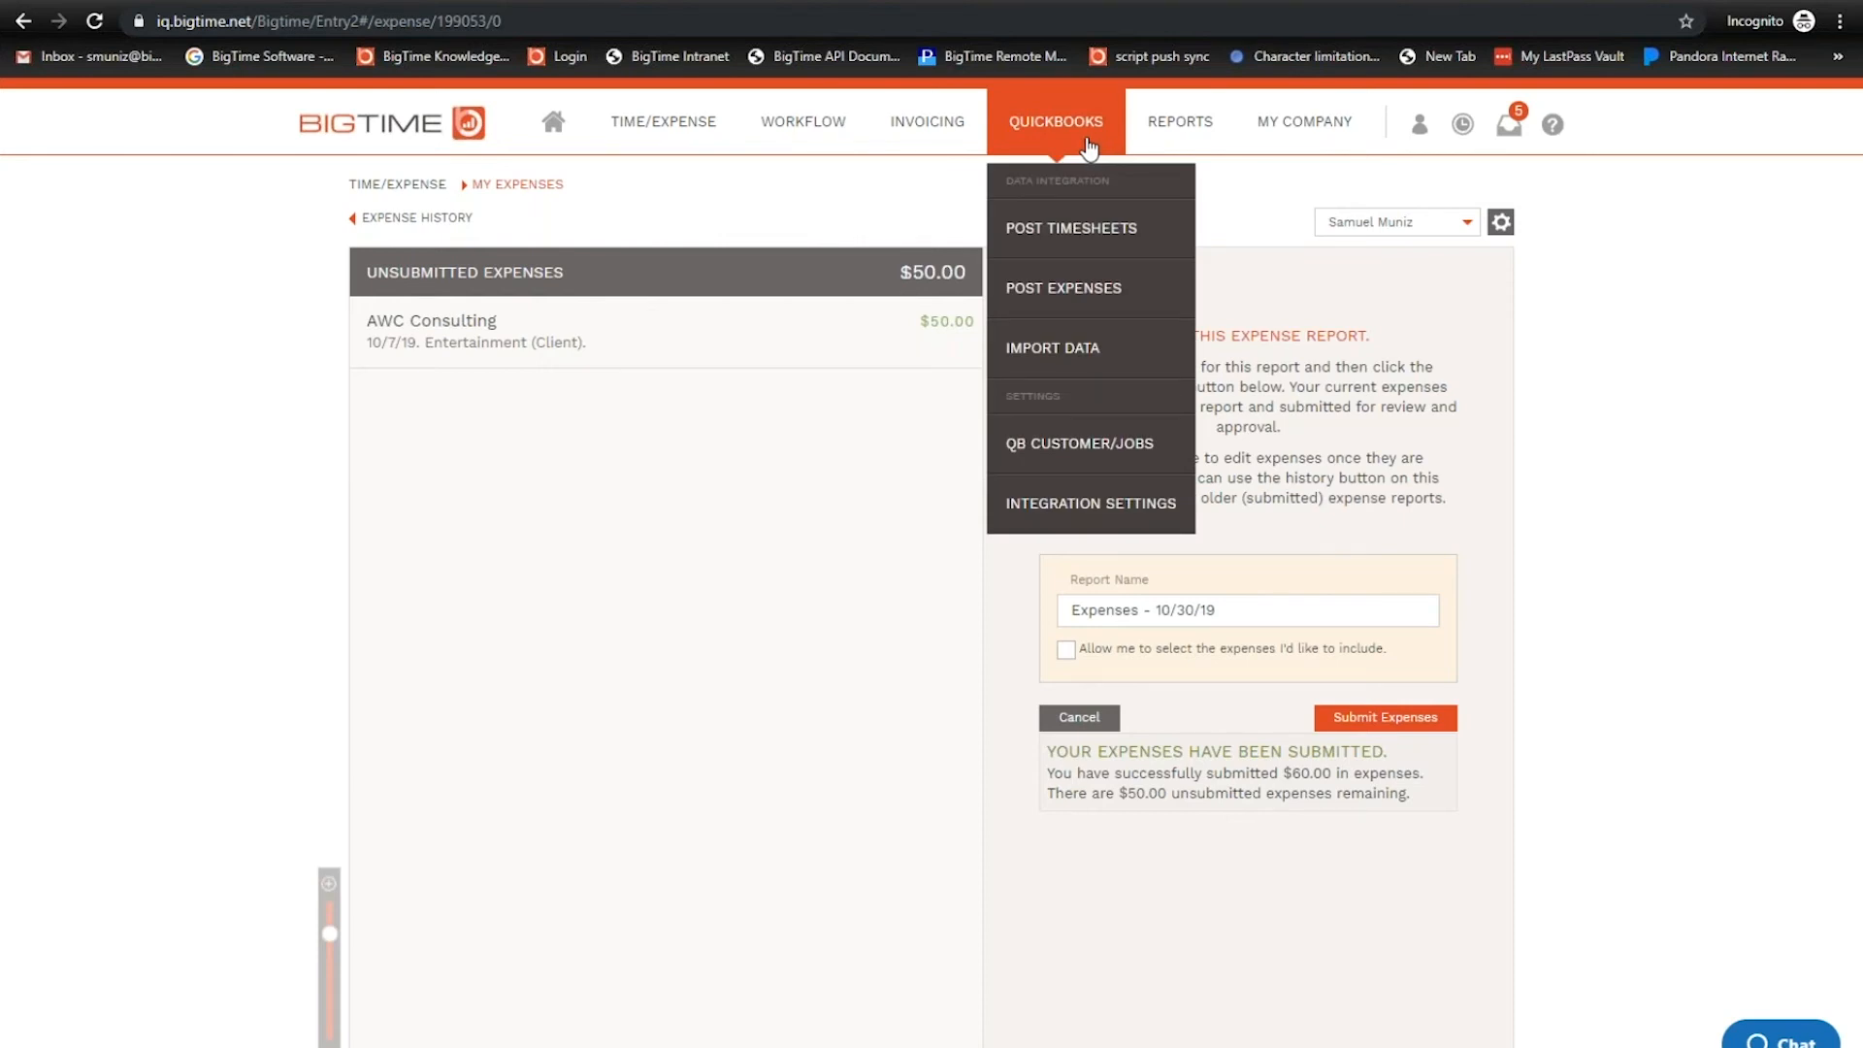
{"action": "left_click", "coordinate": [1068, 298]}
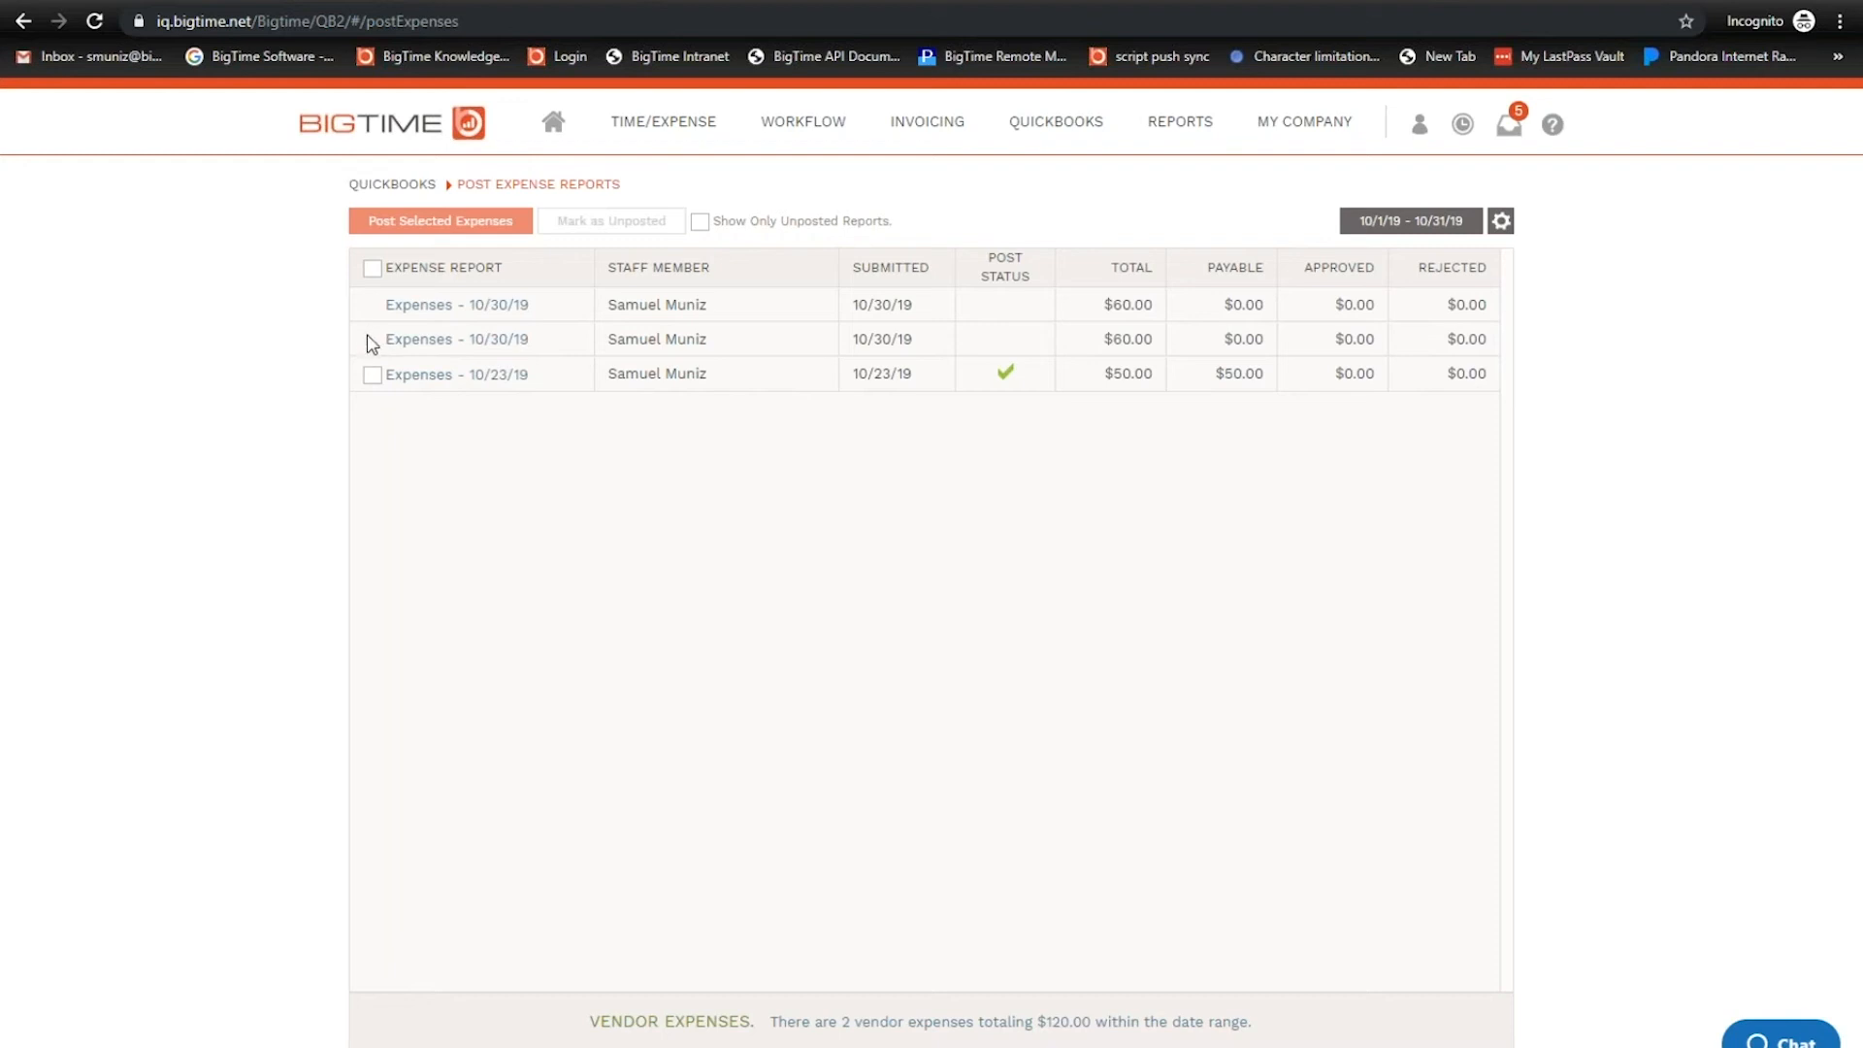
{"action": "left_click", "coordinate": [370, 378]}
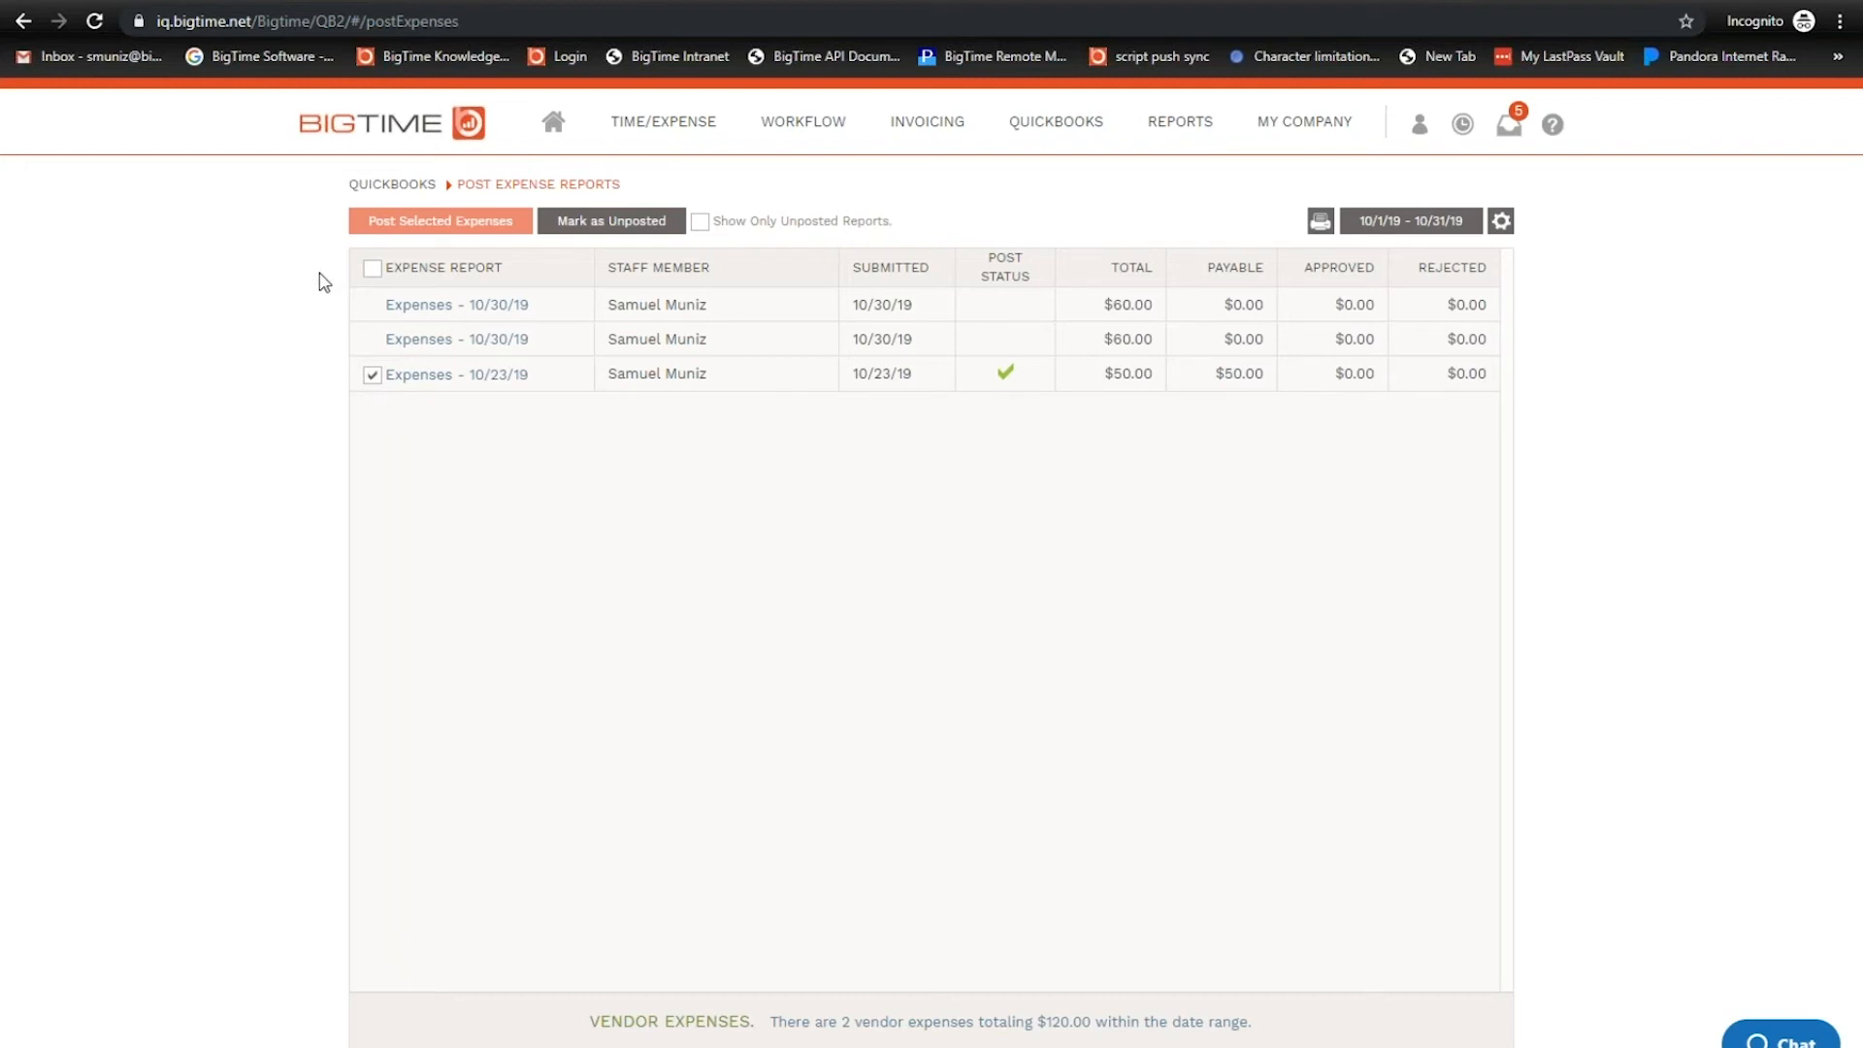
{"action": "left_click", "coordinate": [372, 379]}
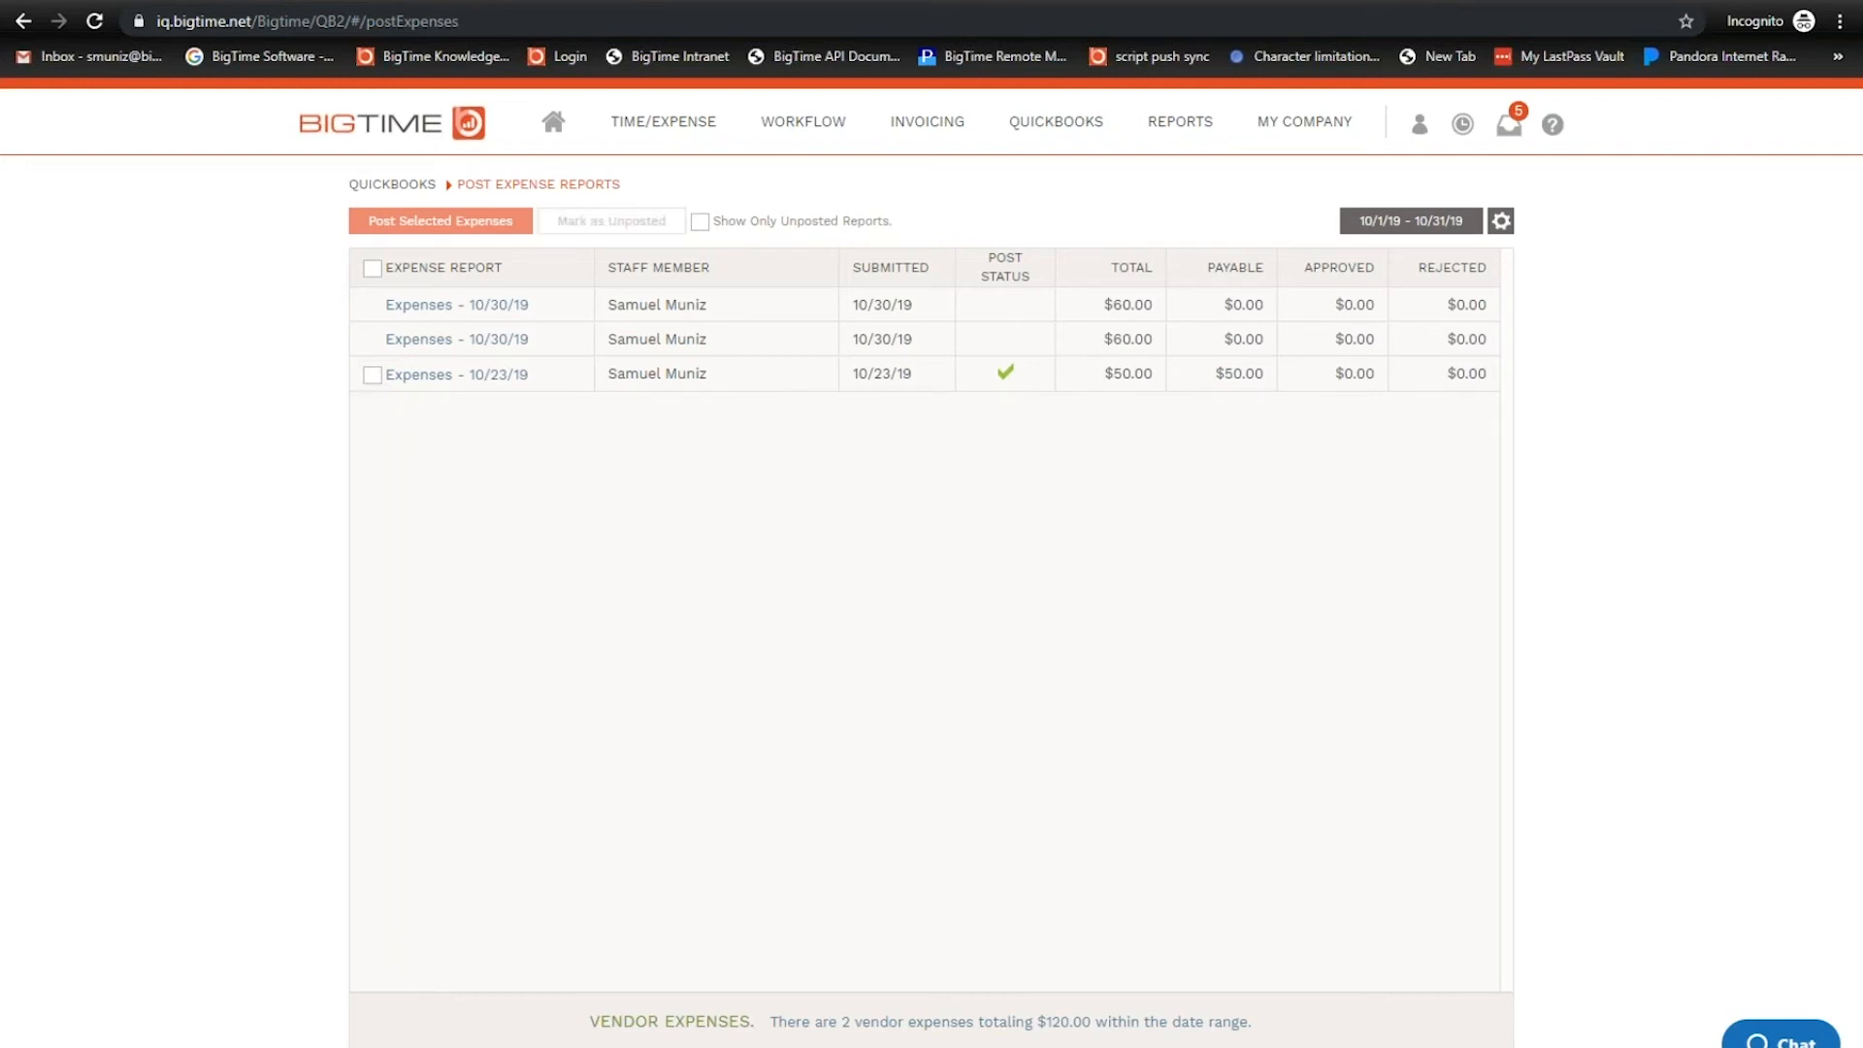
{"action": "left_click", "coordinate": [975, 1023]}
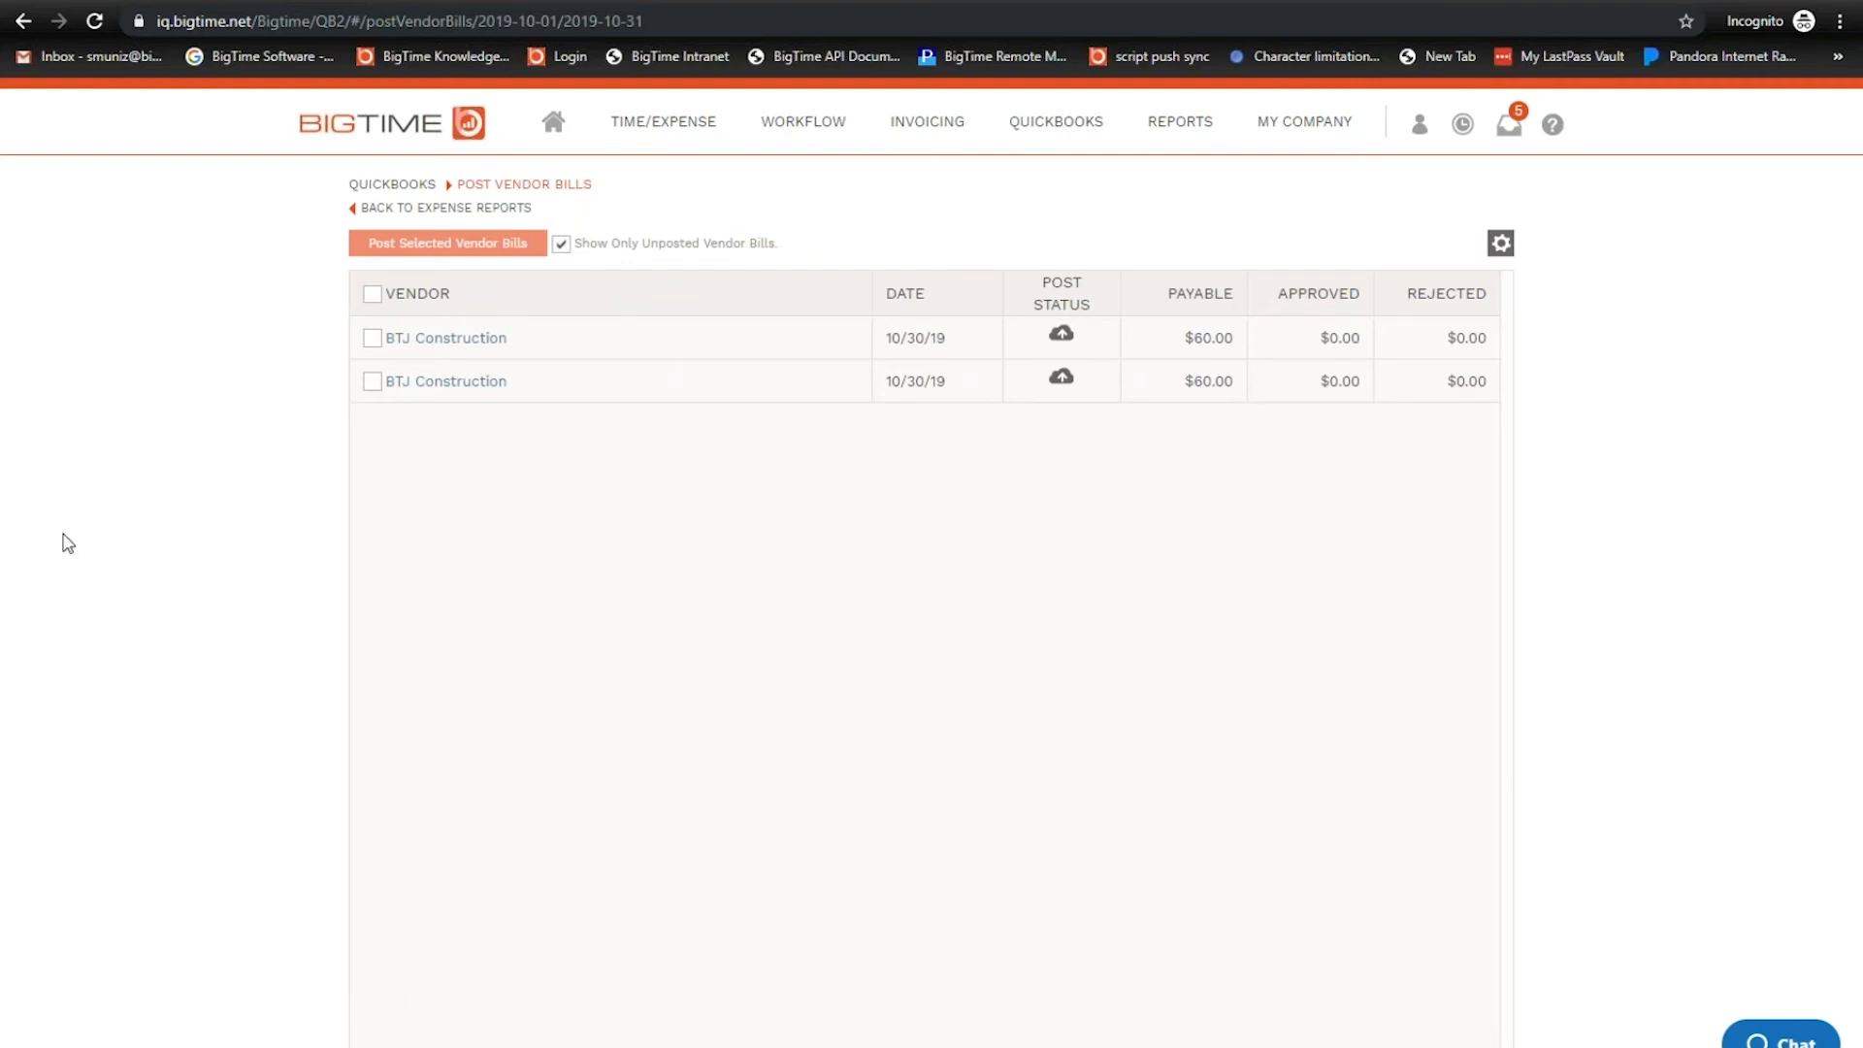
- Open the first BTJ Construction vendor bill and review its reference number, payment terms, vendor and A/P account options
{"action": "left_click", "coordinate": [460, 346]}
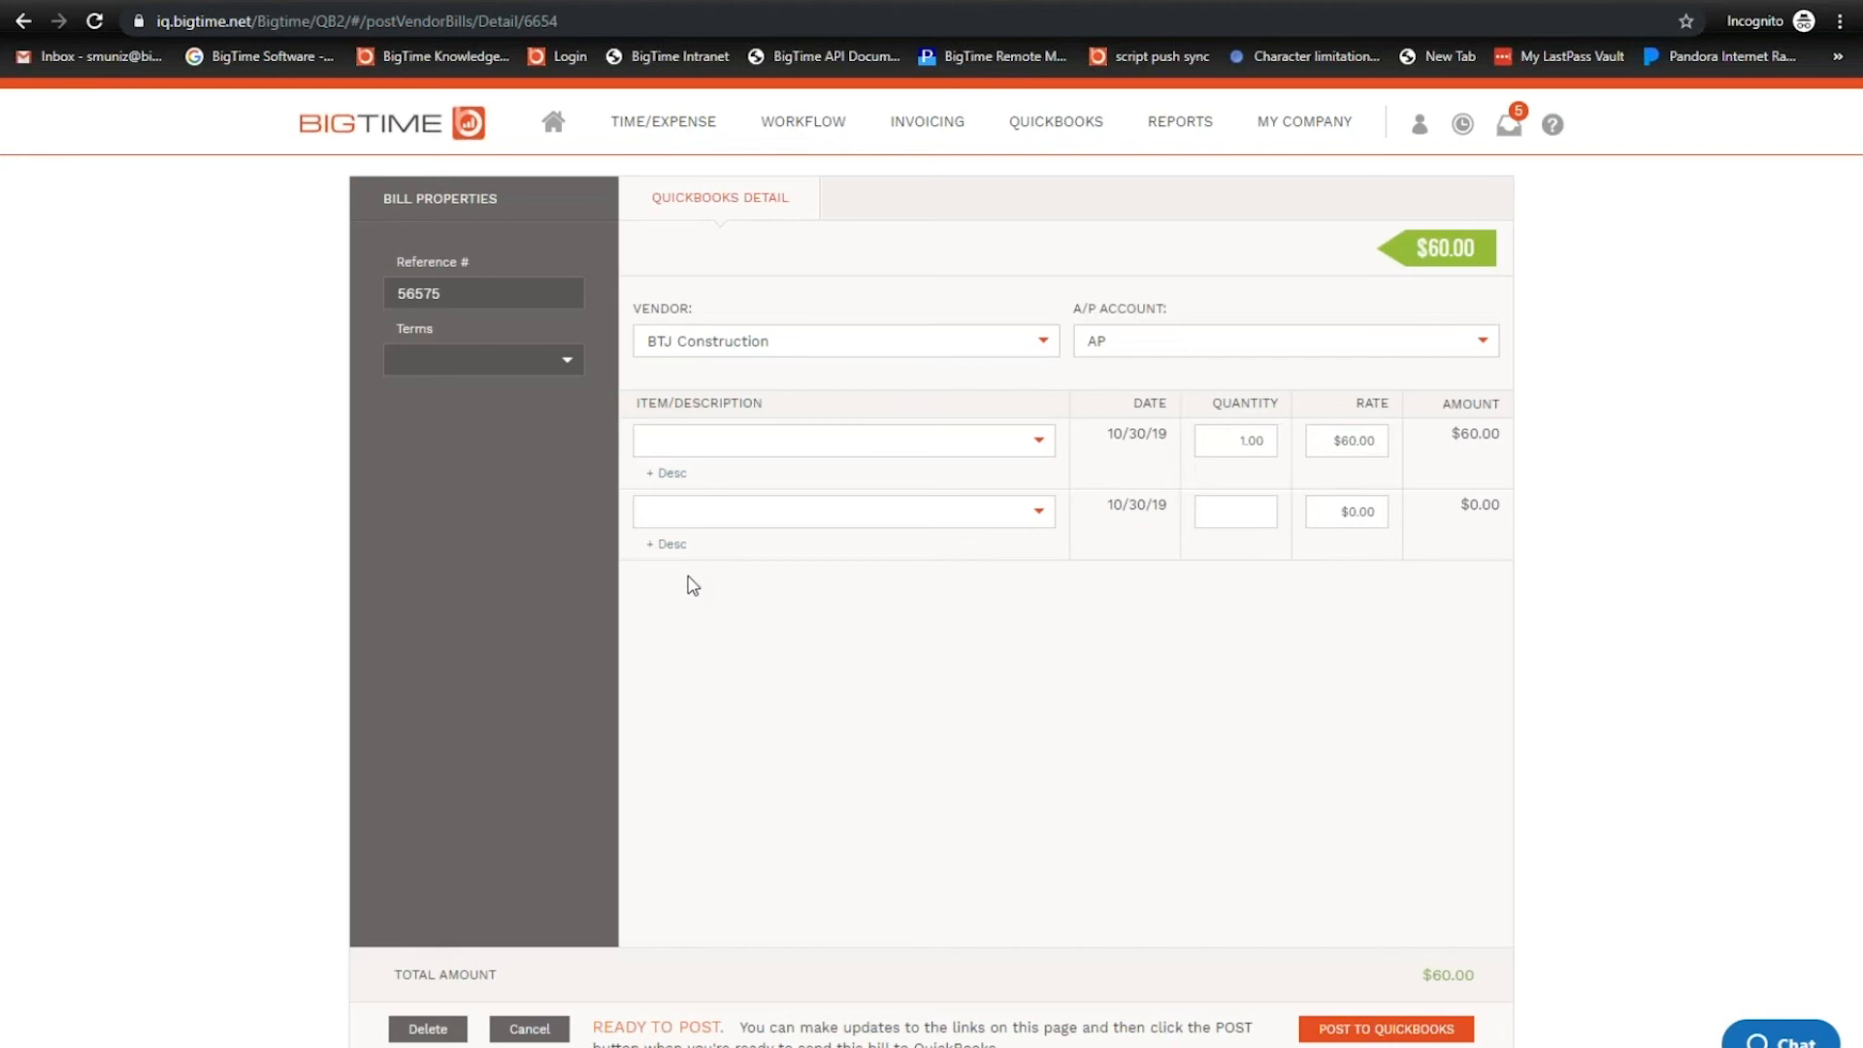
{"action": "left_click_drag", "start_coordinate": [489, 298], "coordinate": [327, 305]}
{"action": "left_click", "coordinate": [521, 433]}
{"action": "left_click", "coordinate": [569, 366]}
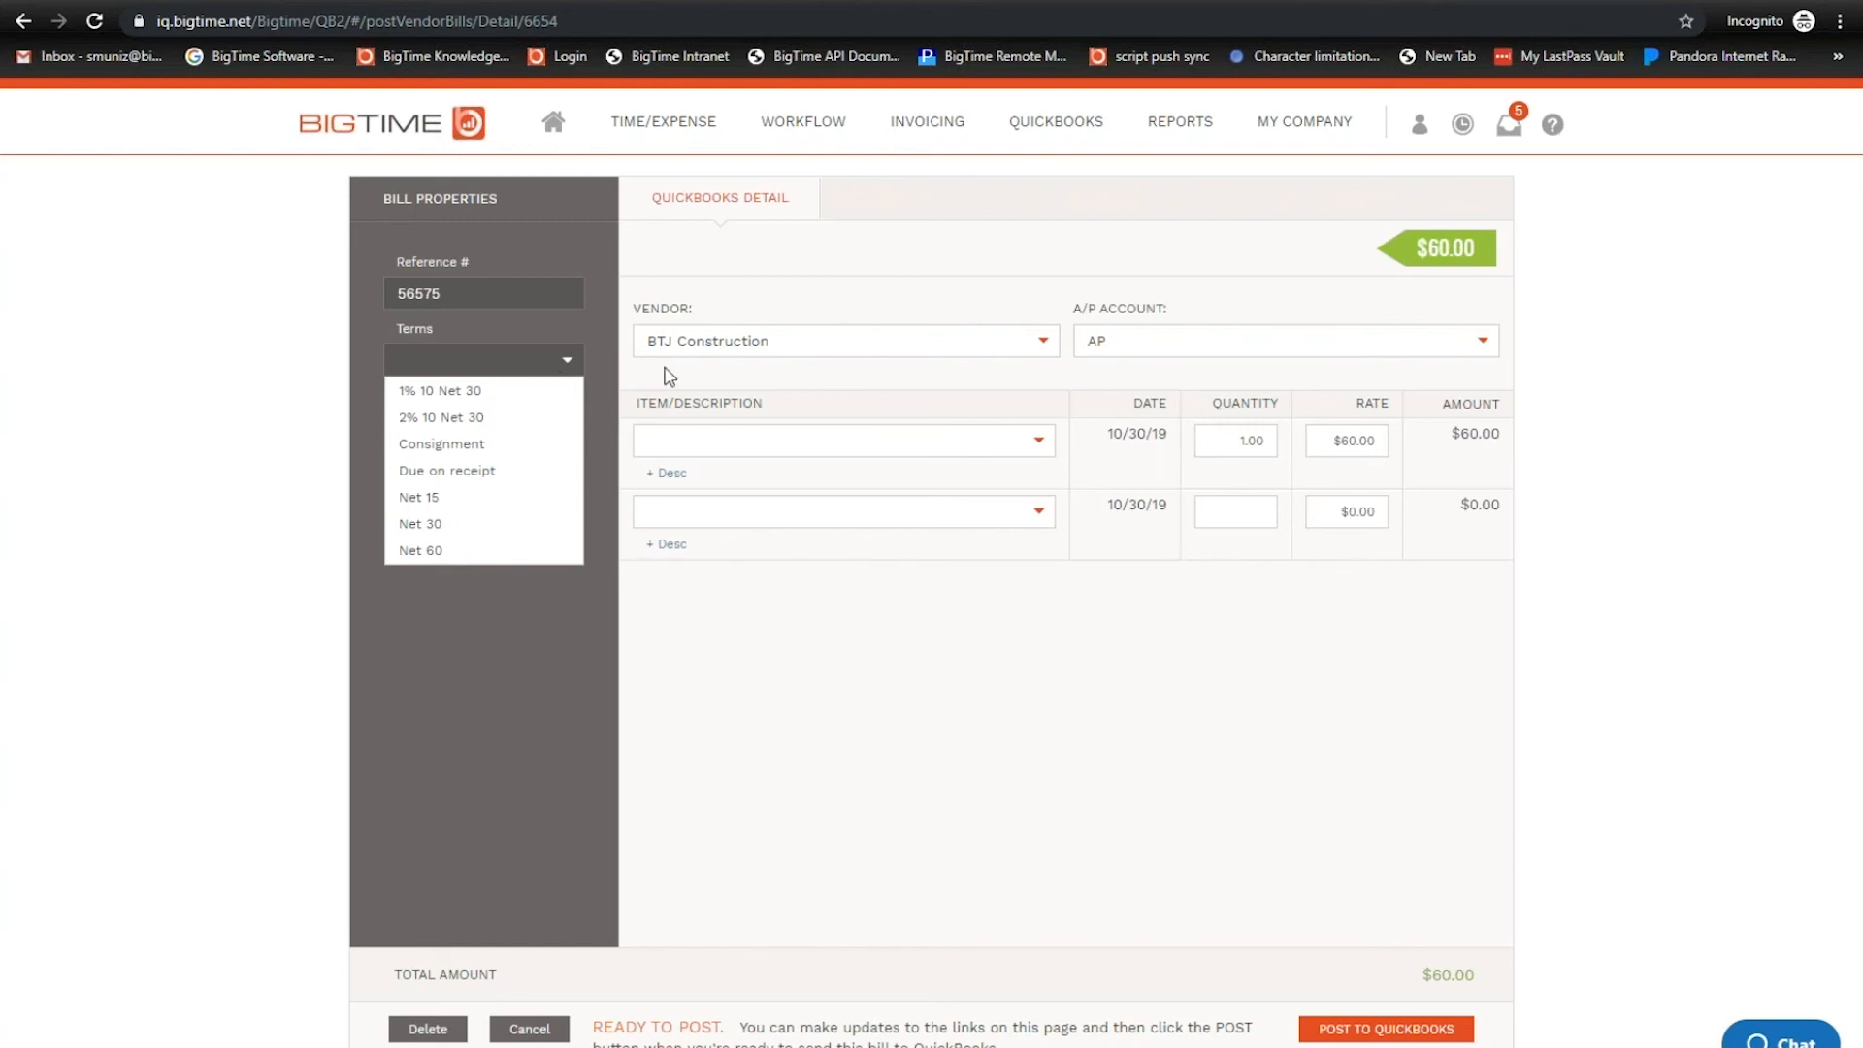
{"action": "left_click", "coordinate": [817, 640]}
{"action": "left_click", "coordinate": [1046, 357]}
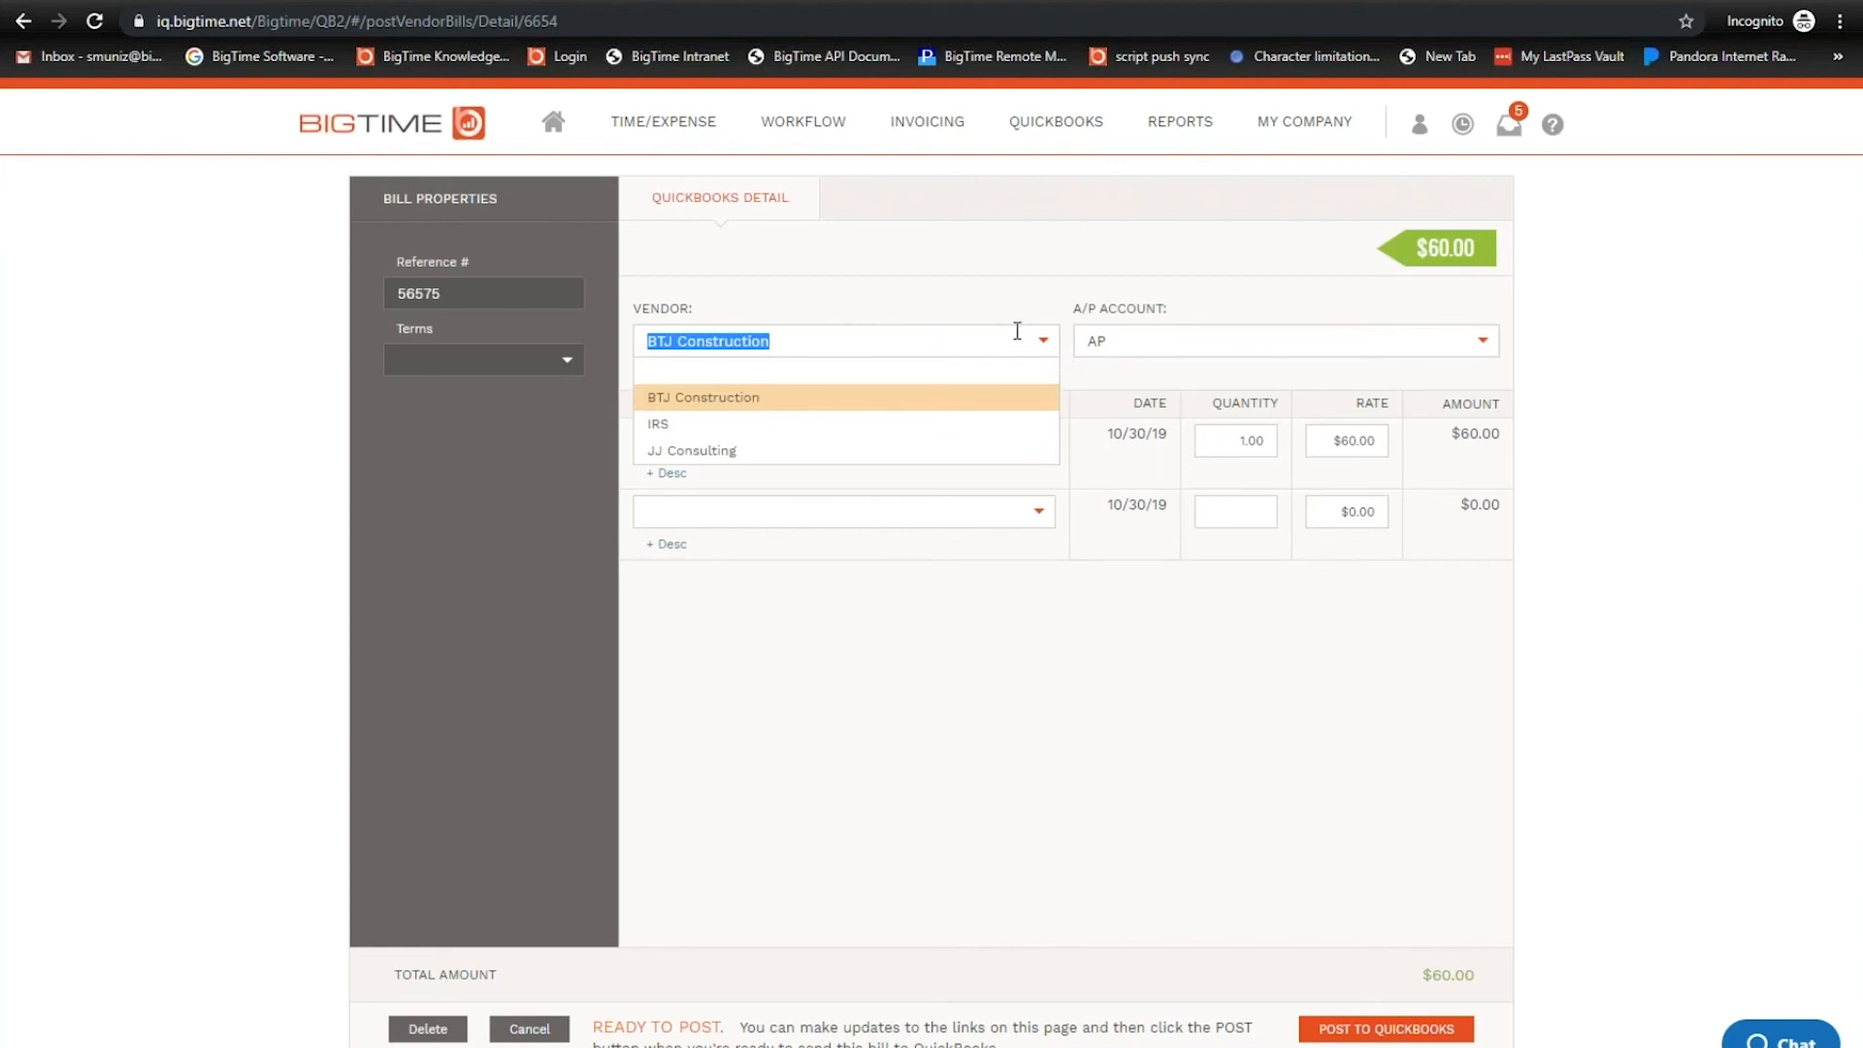
{"action": "left_click", "coordinate": [1036, 291]}
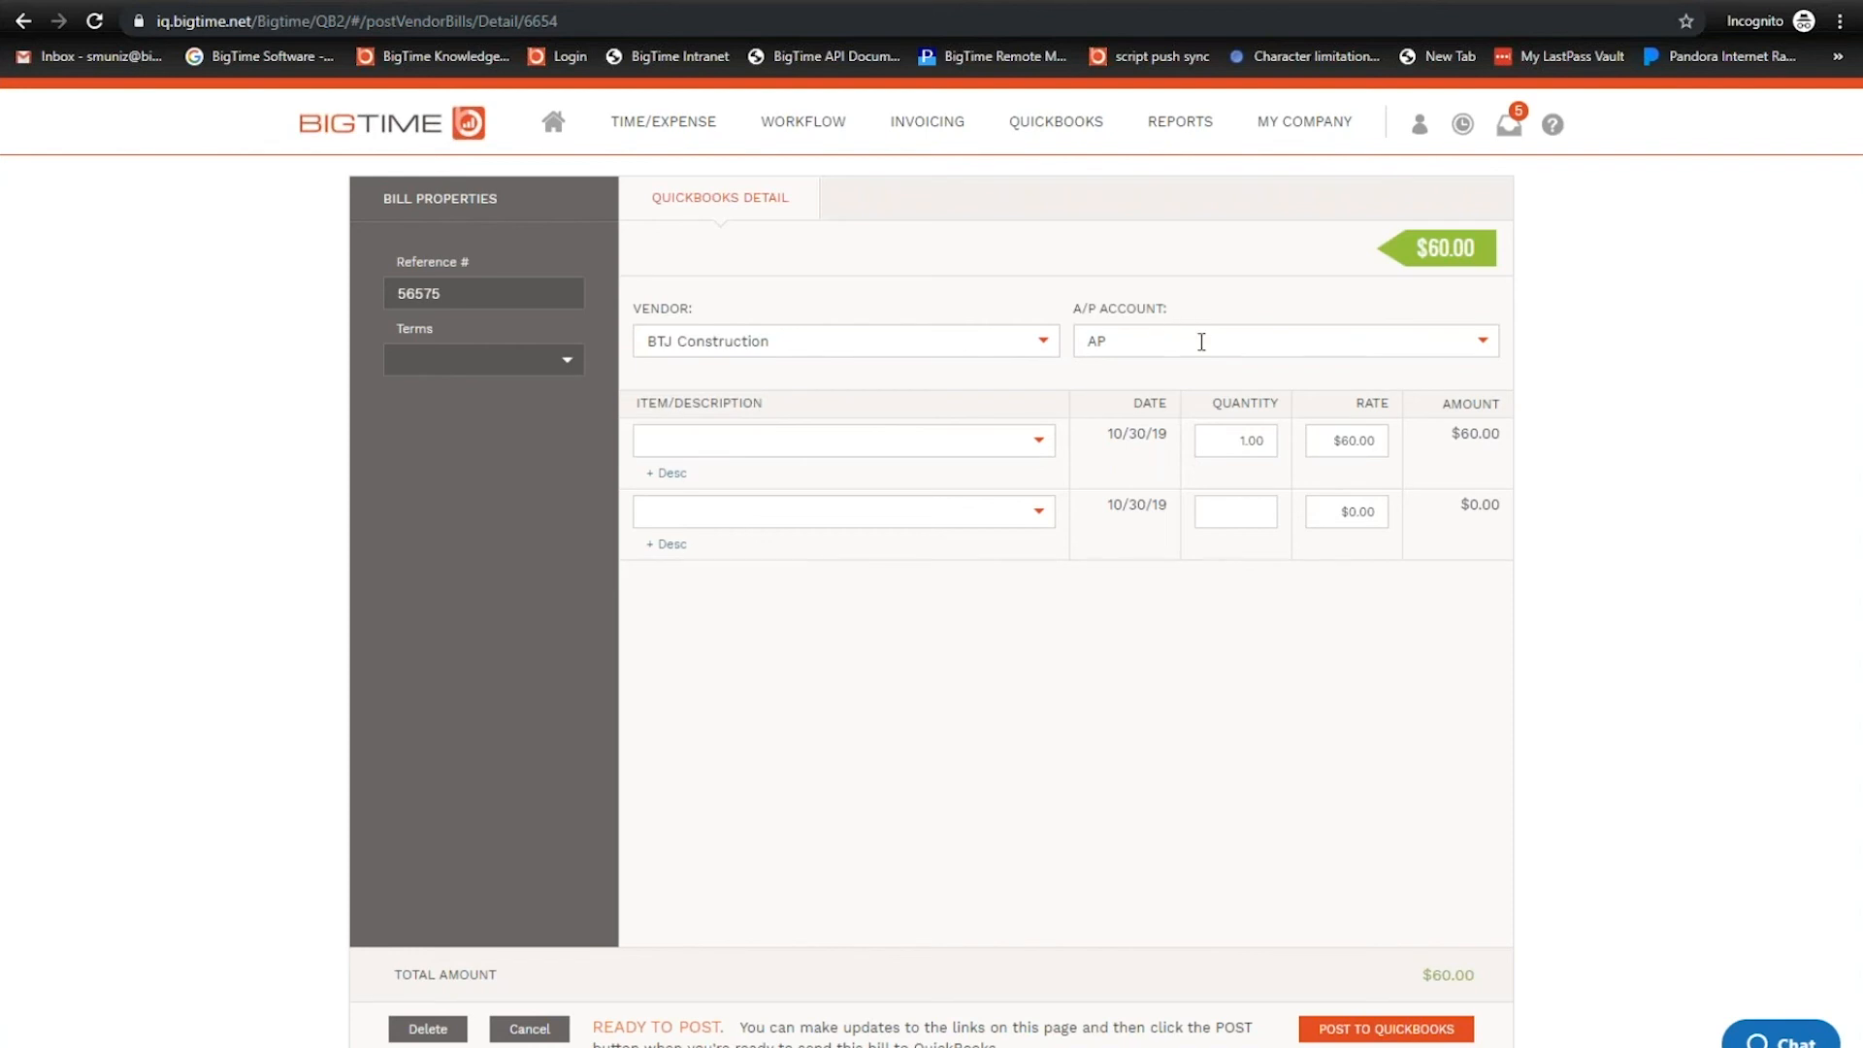
{"action": "left_click", "coordinate": [1484, 345]}
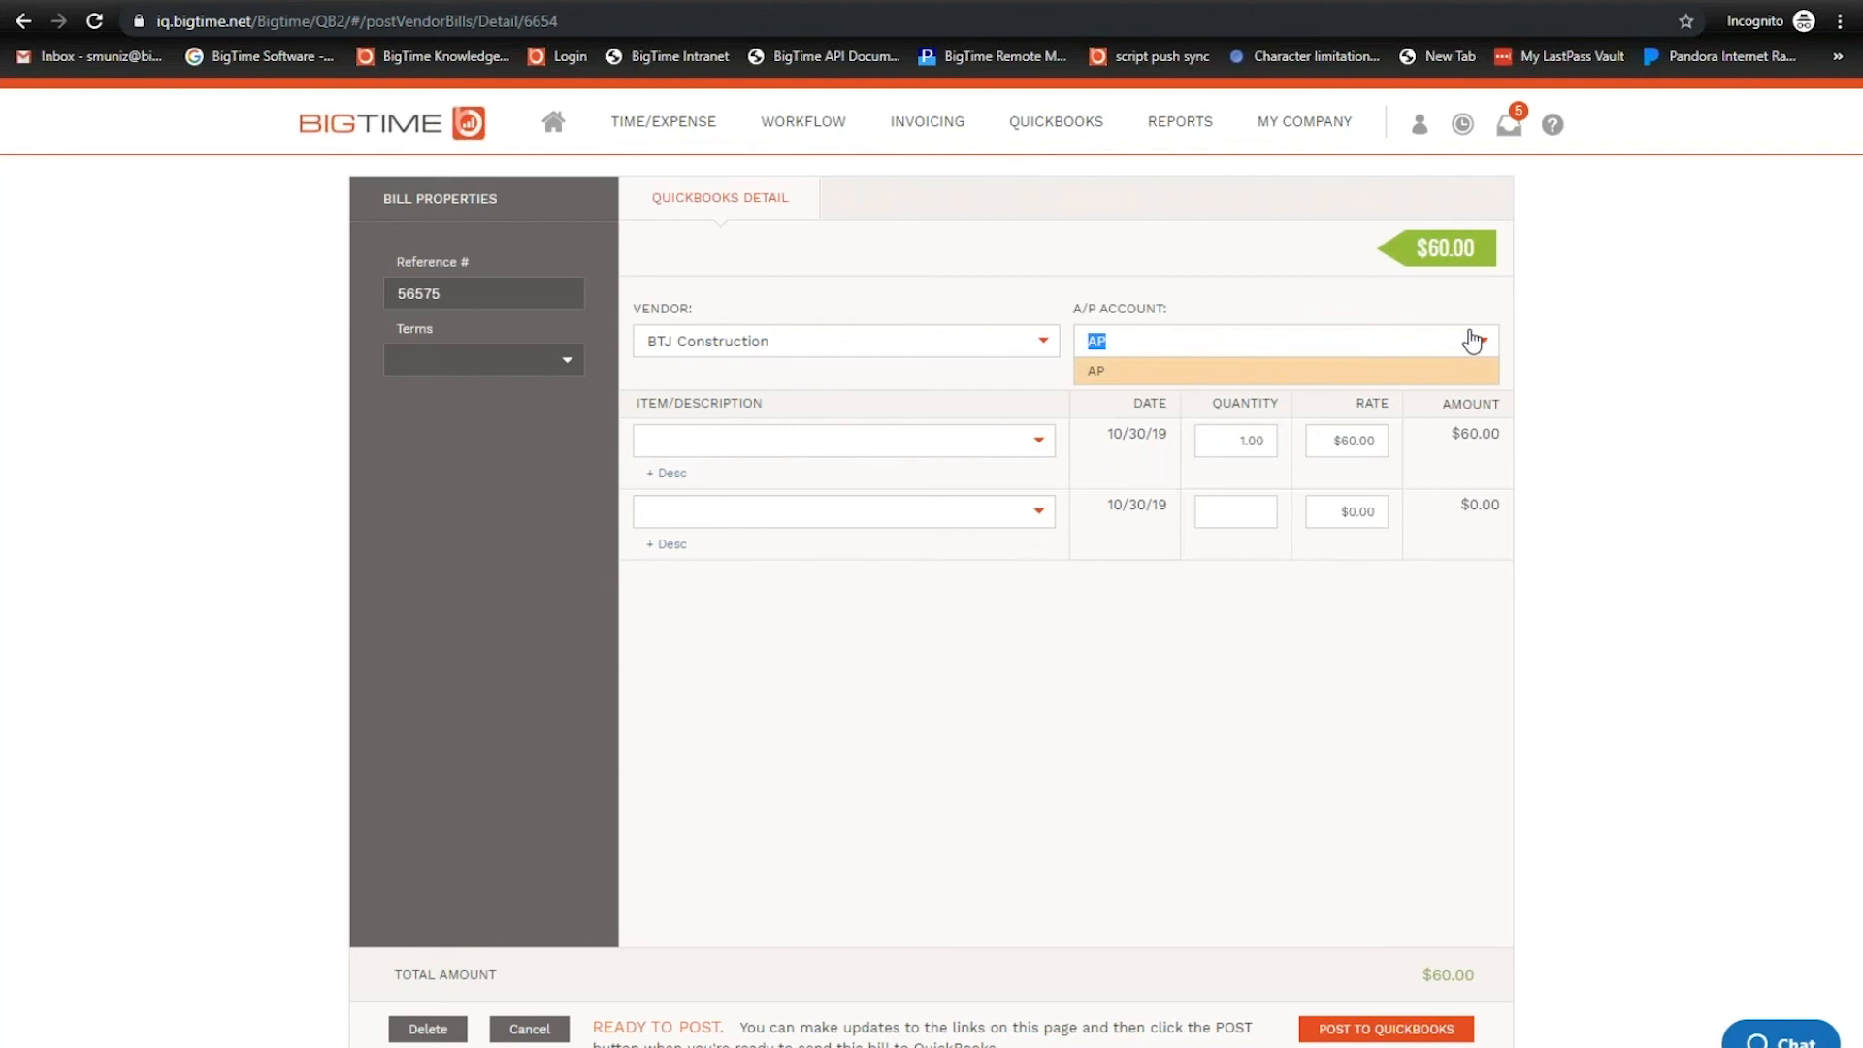
- Open the QuickBooks integration settings in a separate browser tab and examine the default Bills/AP account options for time and expenses
{"action": "mouse_move", "coordinate": [1052, 126]}
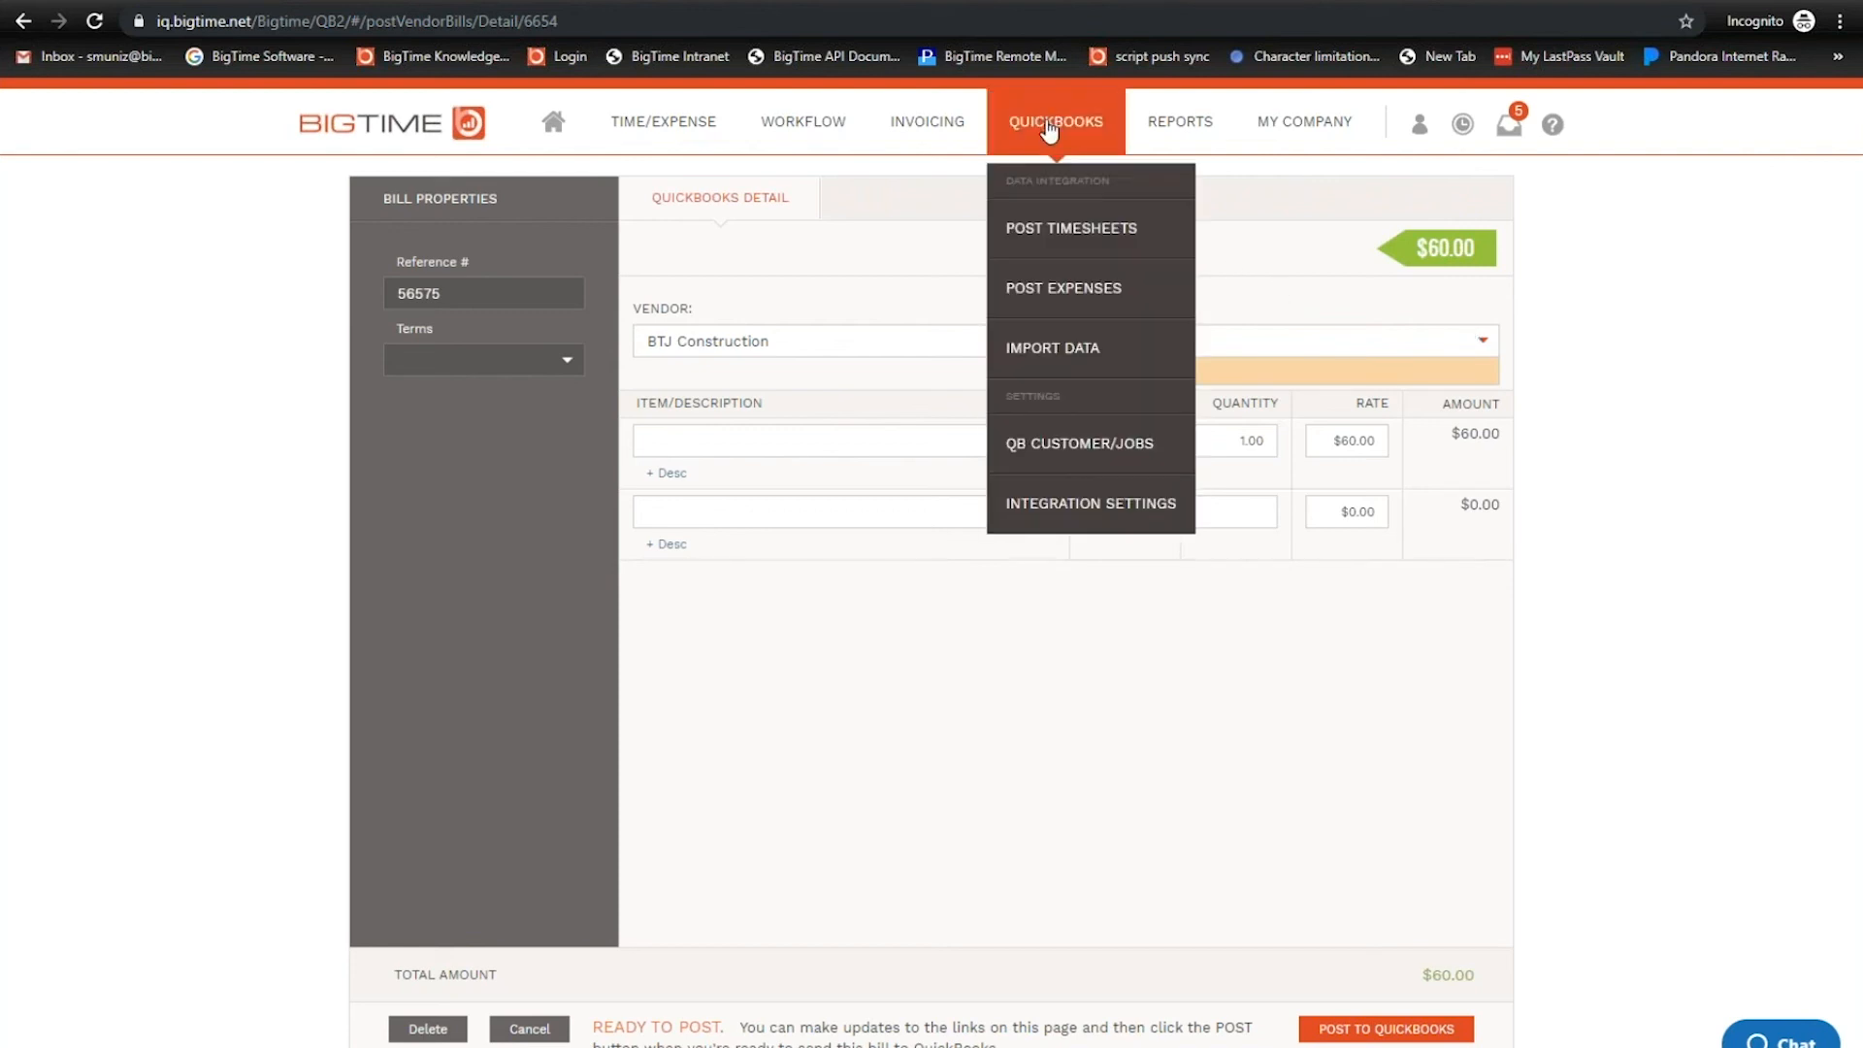
{"action": "right_click", "coordinate": [1103, 503]}
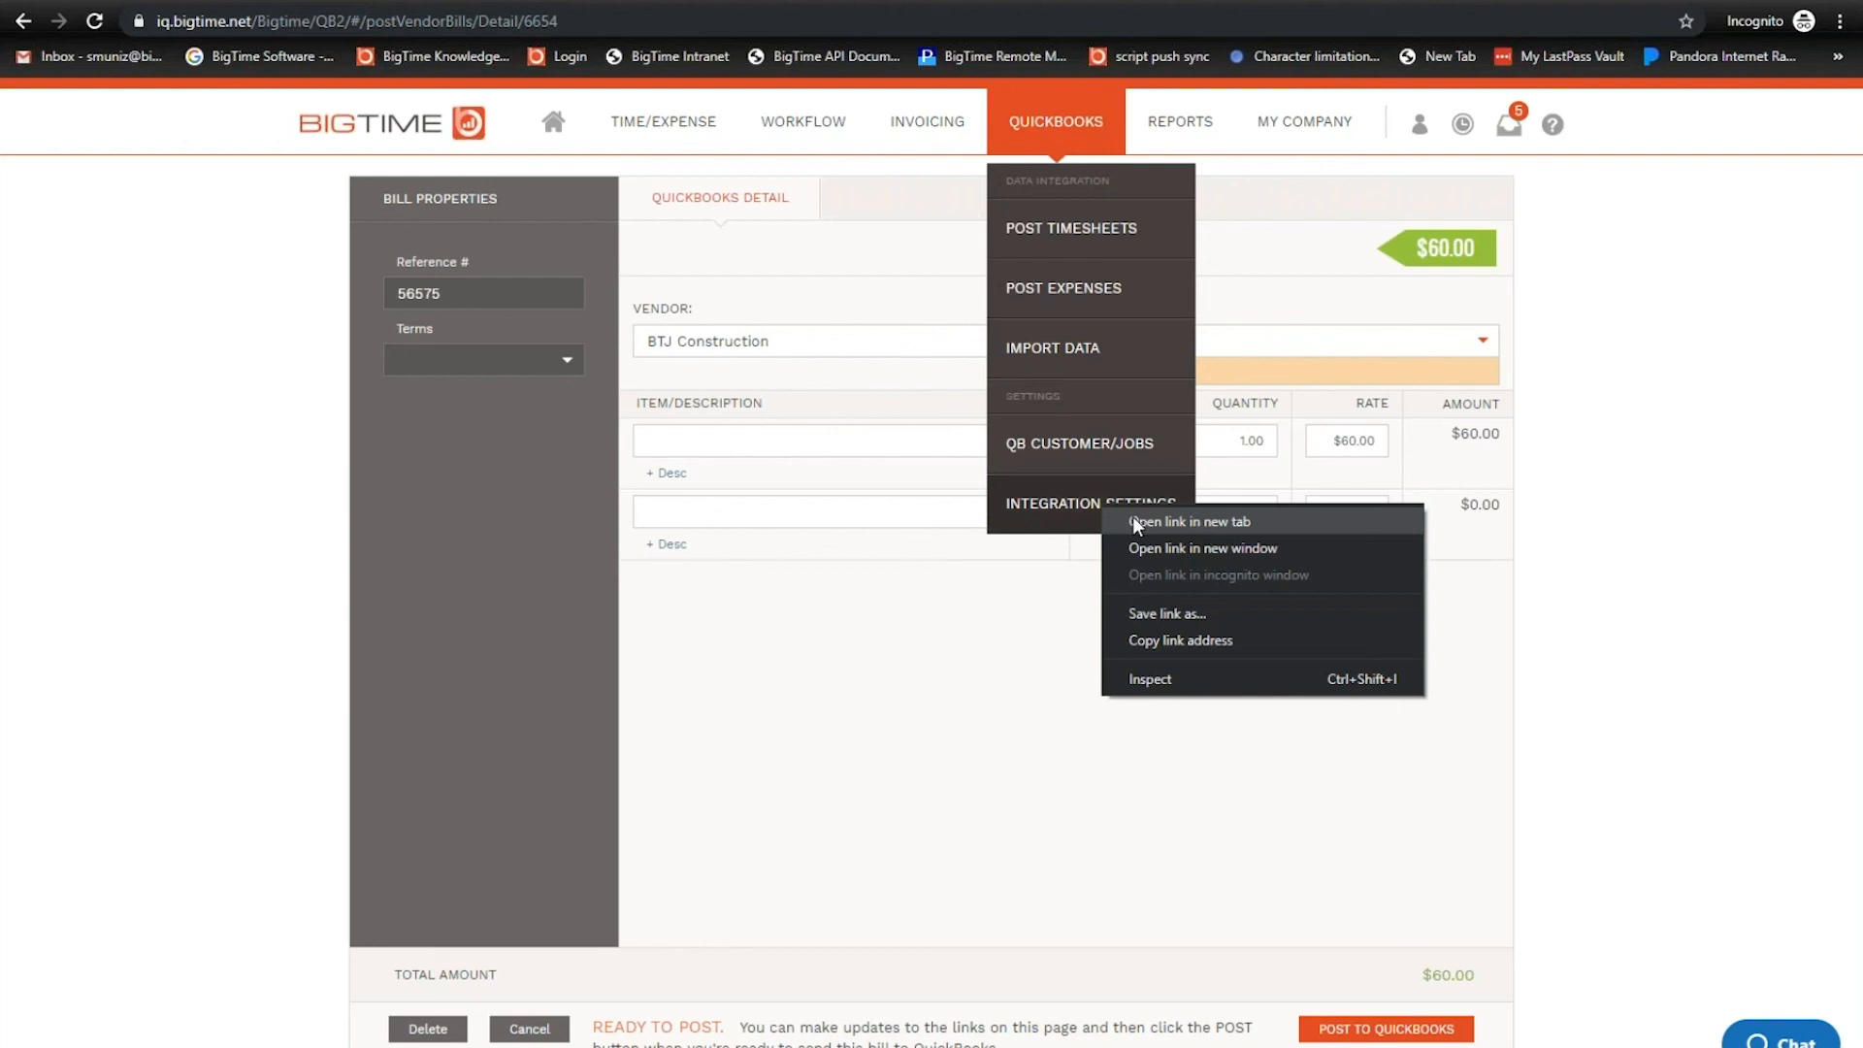
{"action": "left_click", "coordinate": [1134, 521]}
{"action": "left_click", "coordinate": [384, 2]}
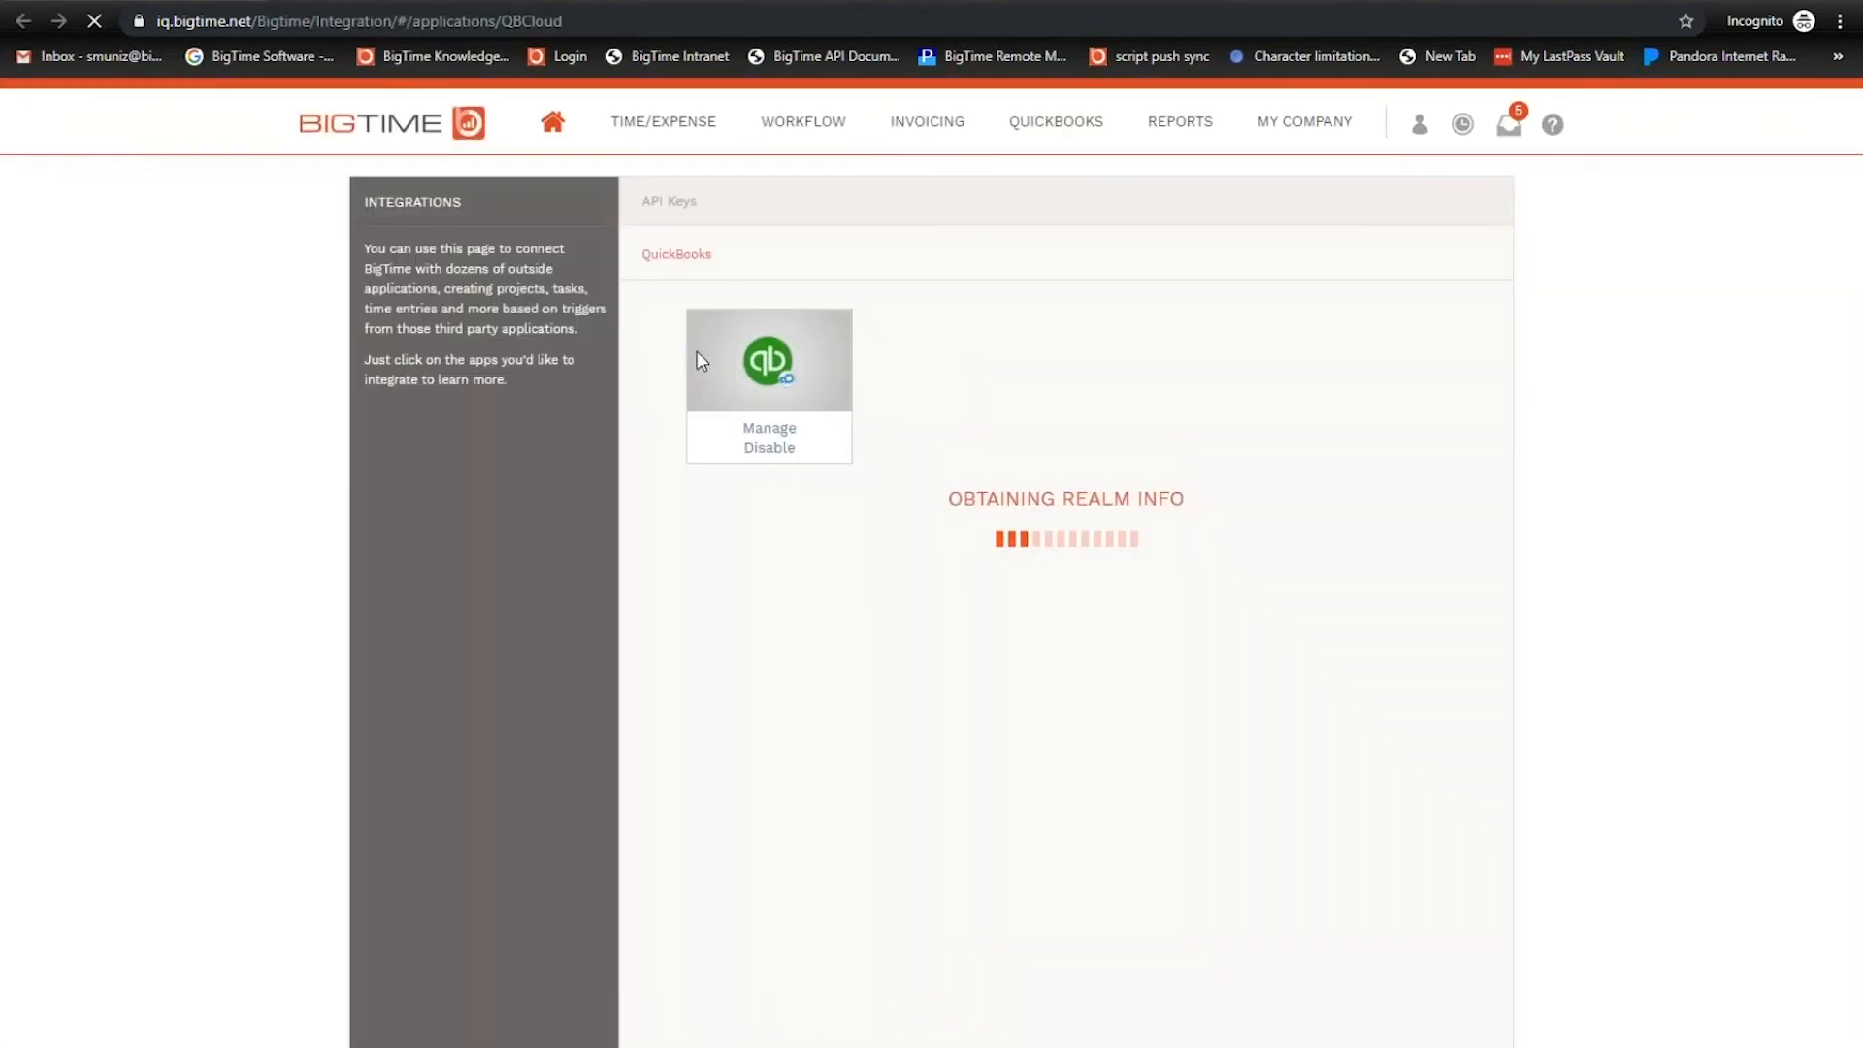
{"action": "left_click", "coordinate": [765, 429]}
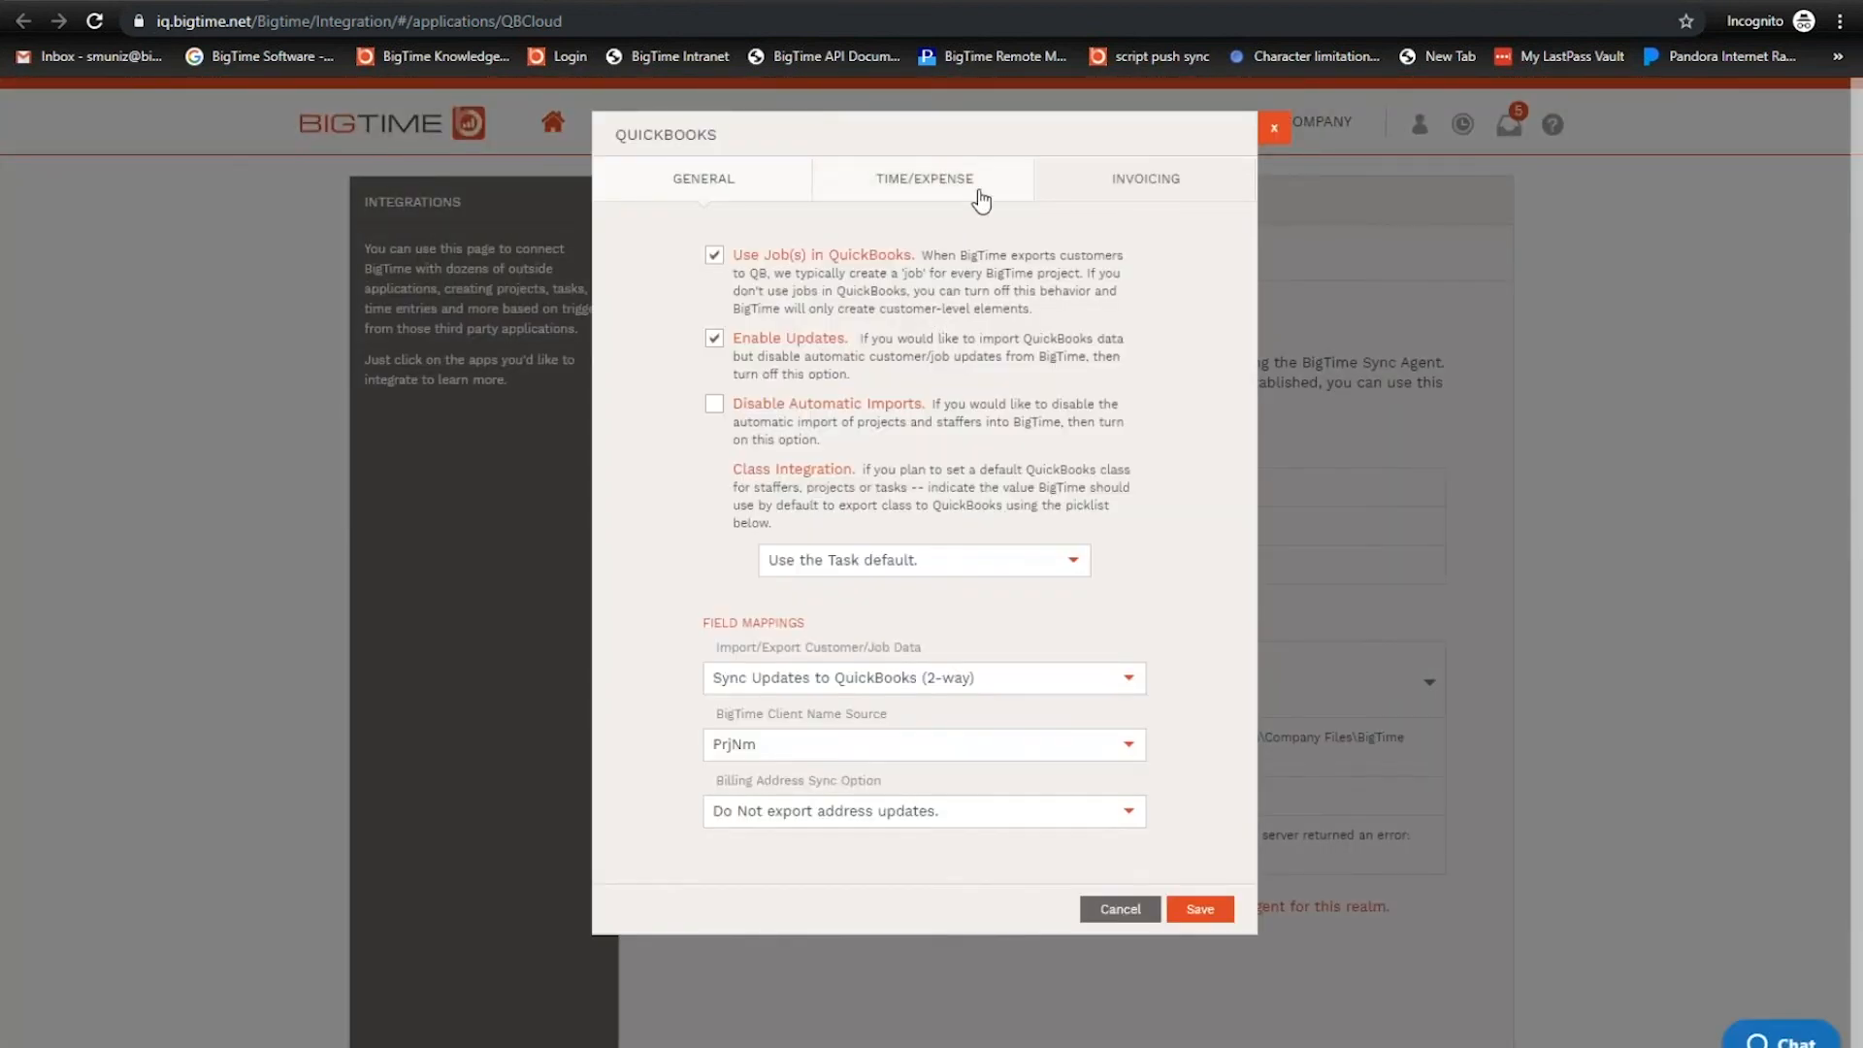
{"action": "left_click", "coordinate": [1145, 179]}
{"action": "left_click", "coordinate": [1014, 190]}
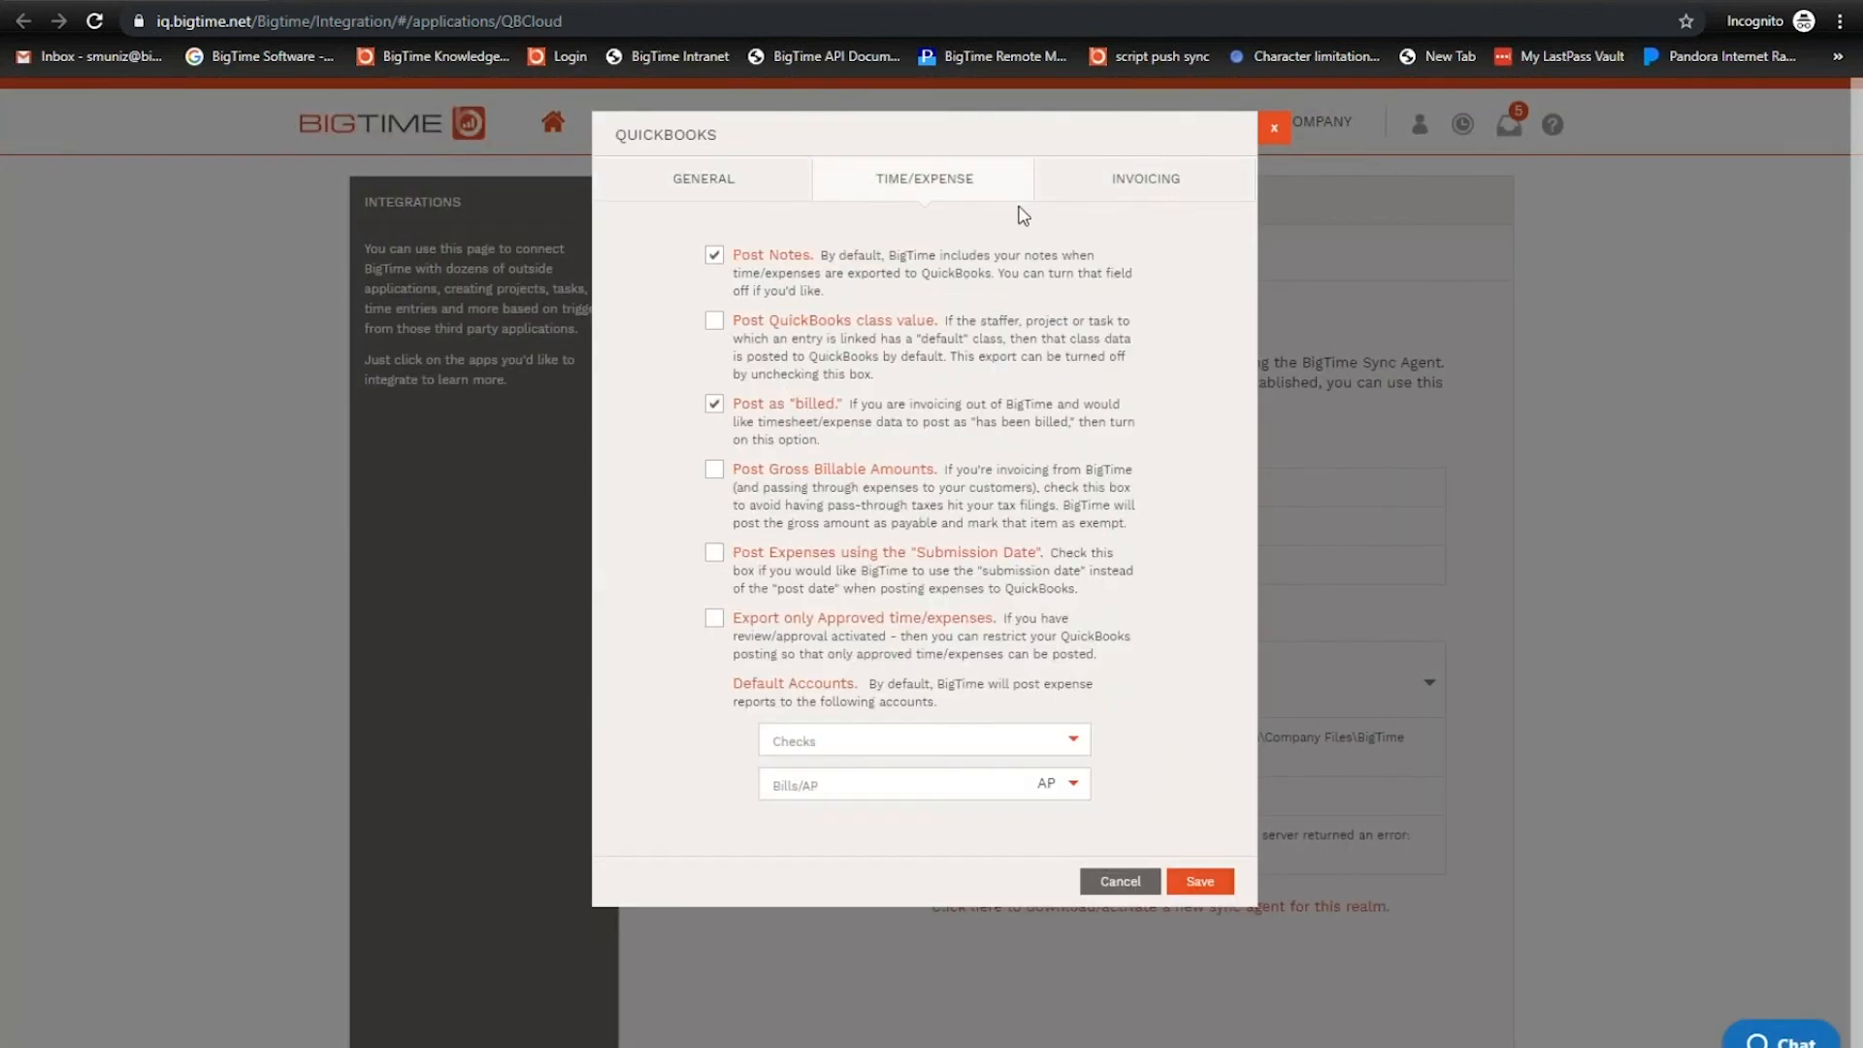
{"action": "left_click", "coordinate": [1073, 789]}
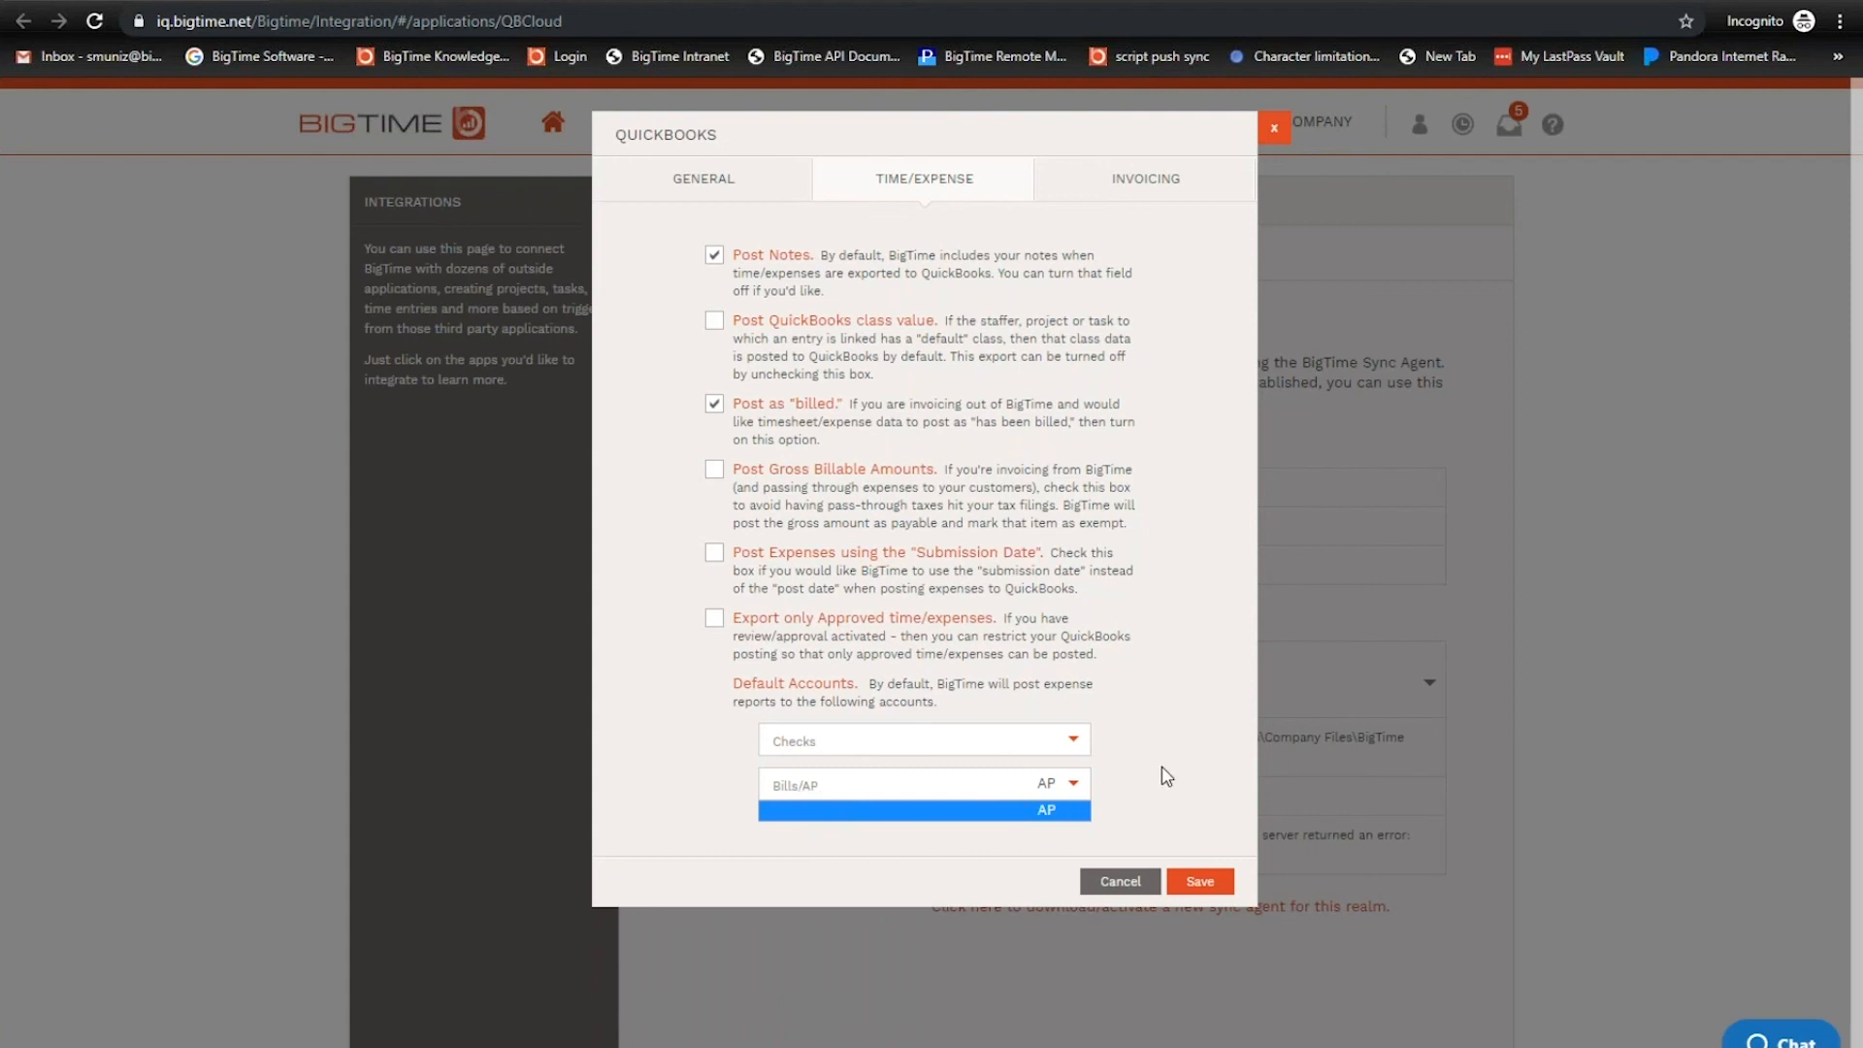
{"action": "left_click", "coordinate": [1163, 797]}
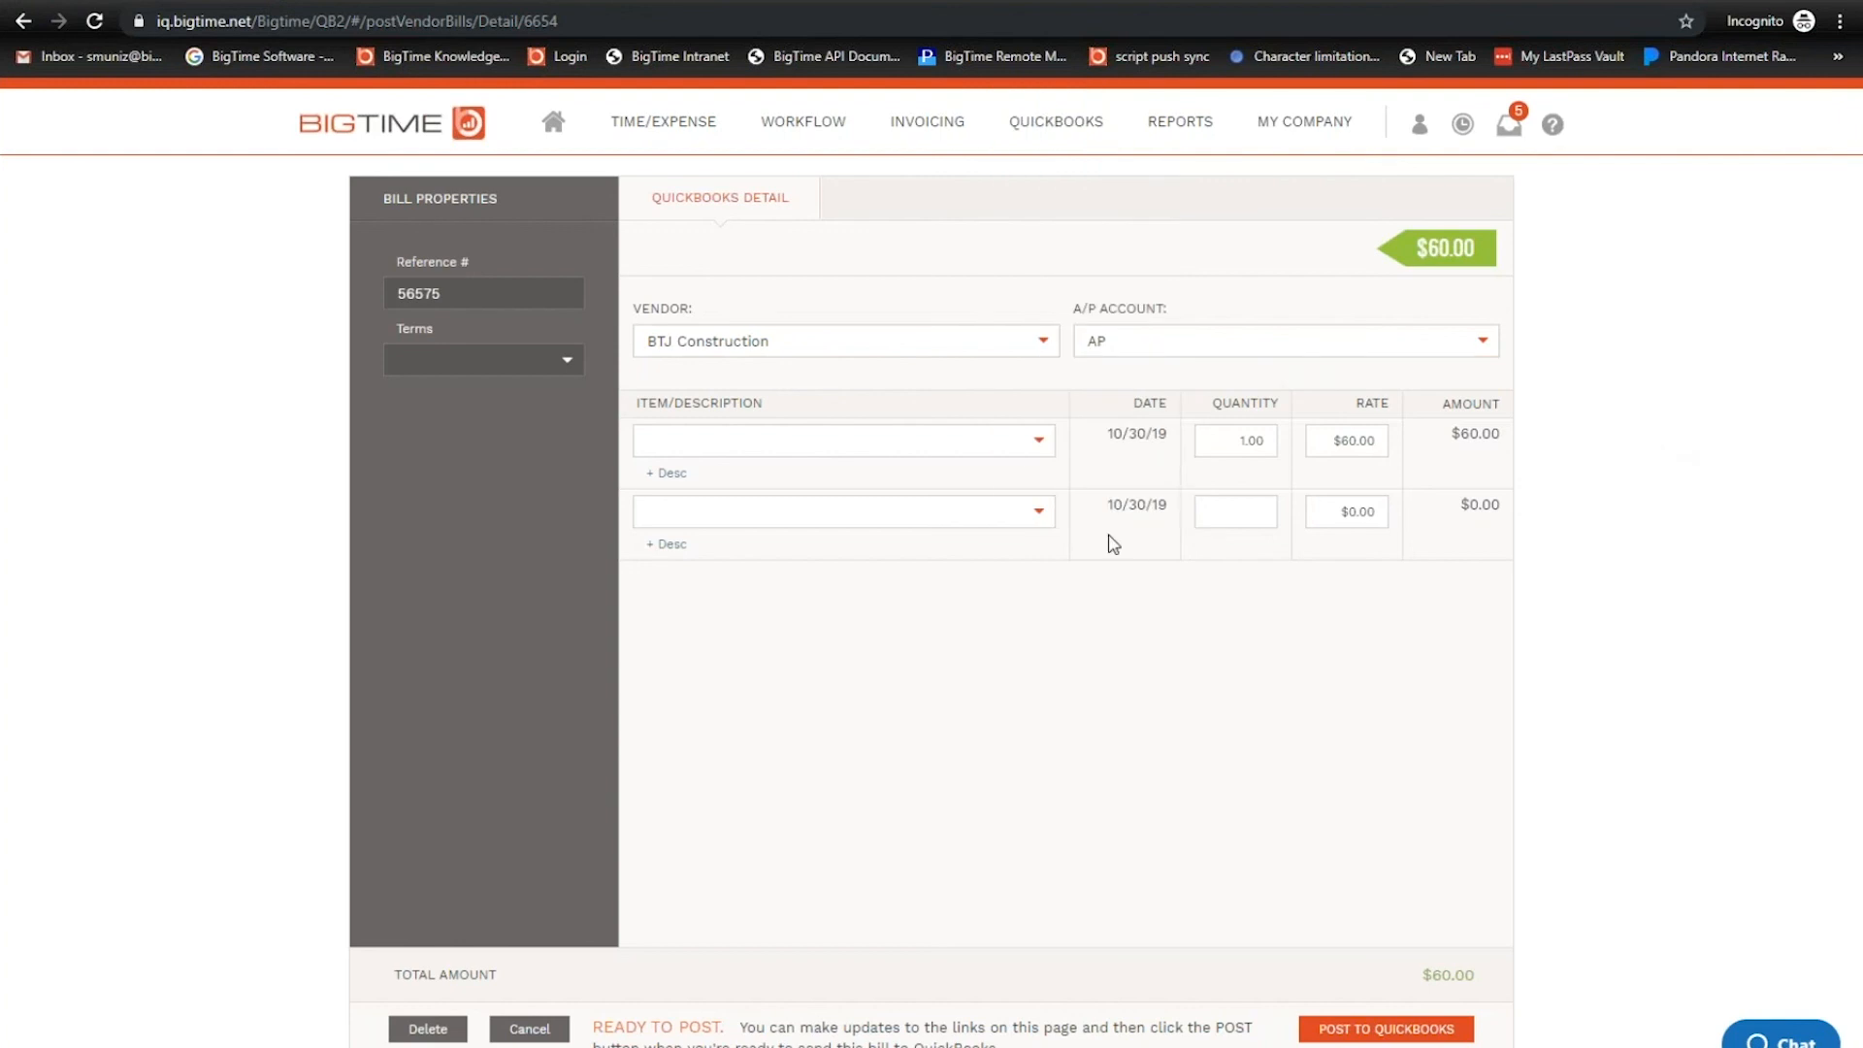
- Set the first bill line's rate to $80.00 and its item to the Dues and Subscriptions expense account
{"action": "left_click", "coordinate": [1041, 449]}
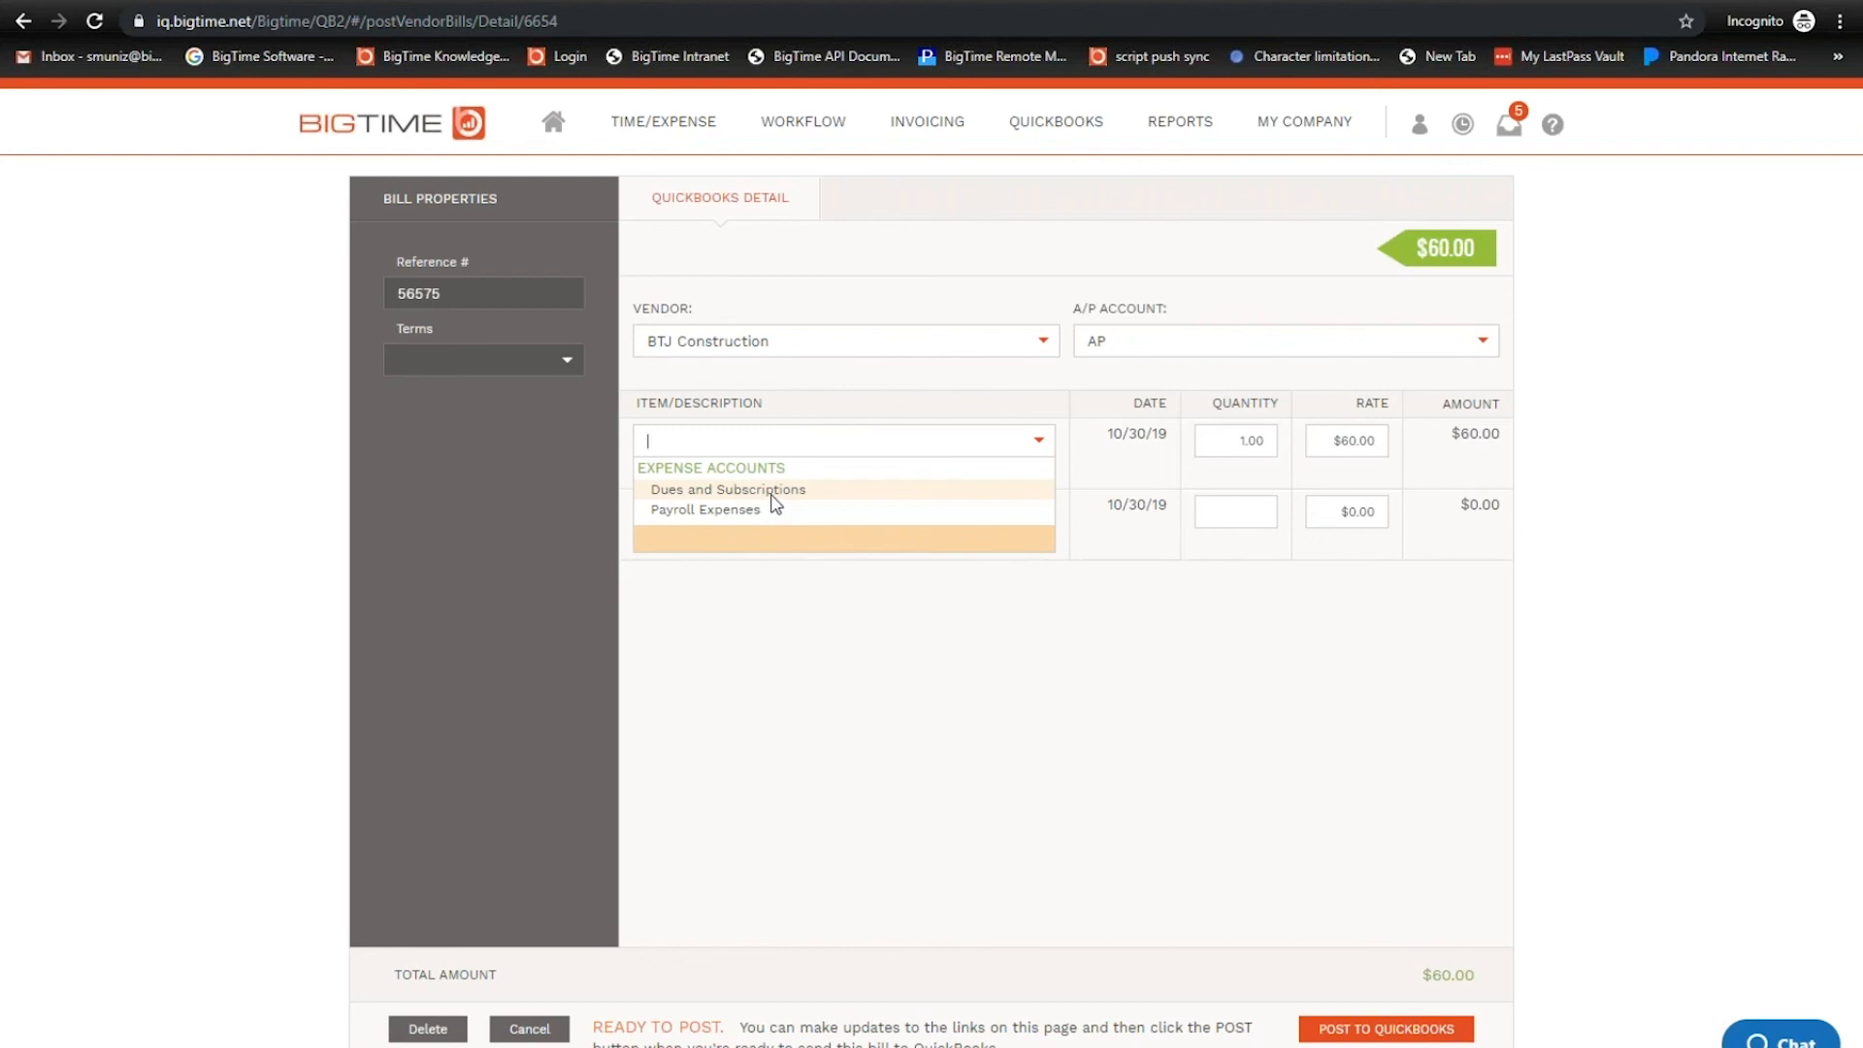
{"action": "left_click", "coordinate": [1240, 442]}
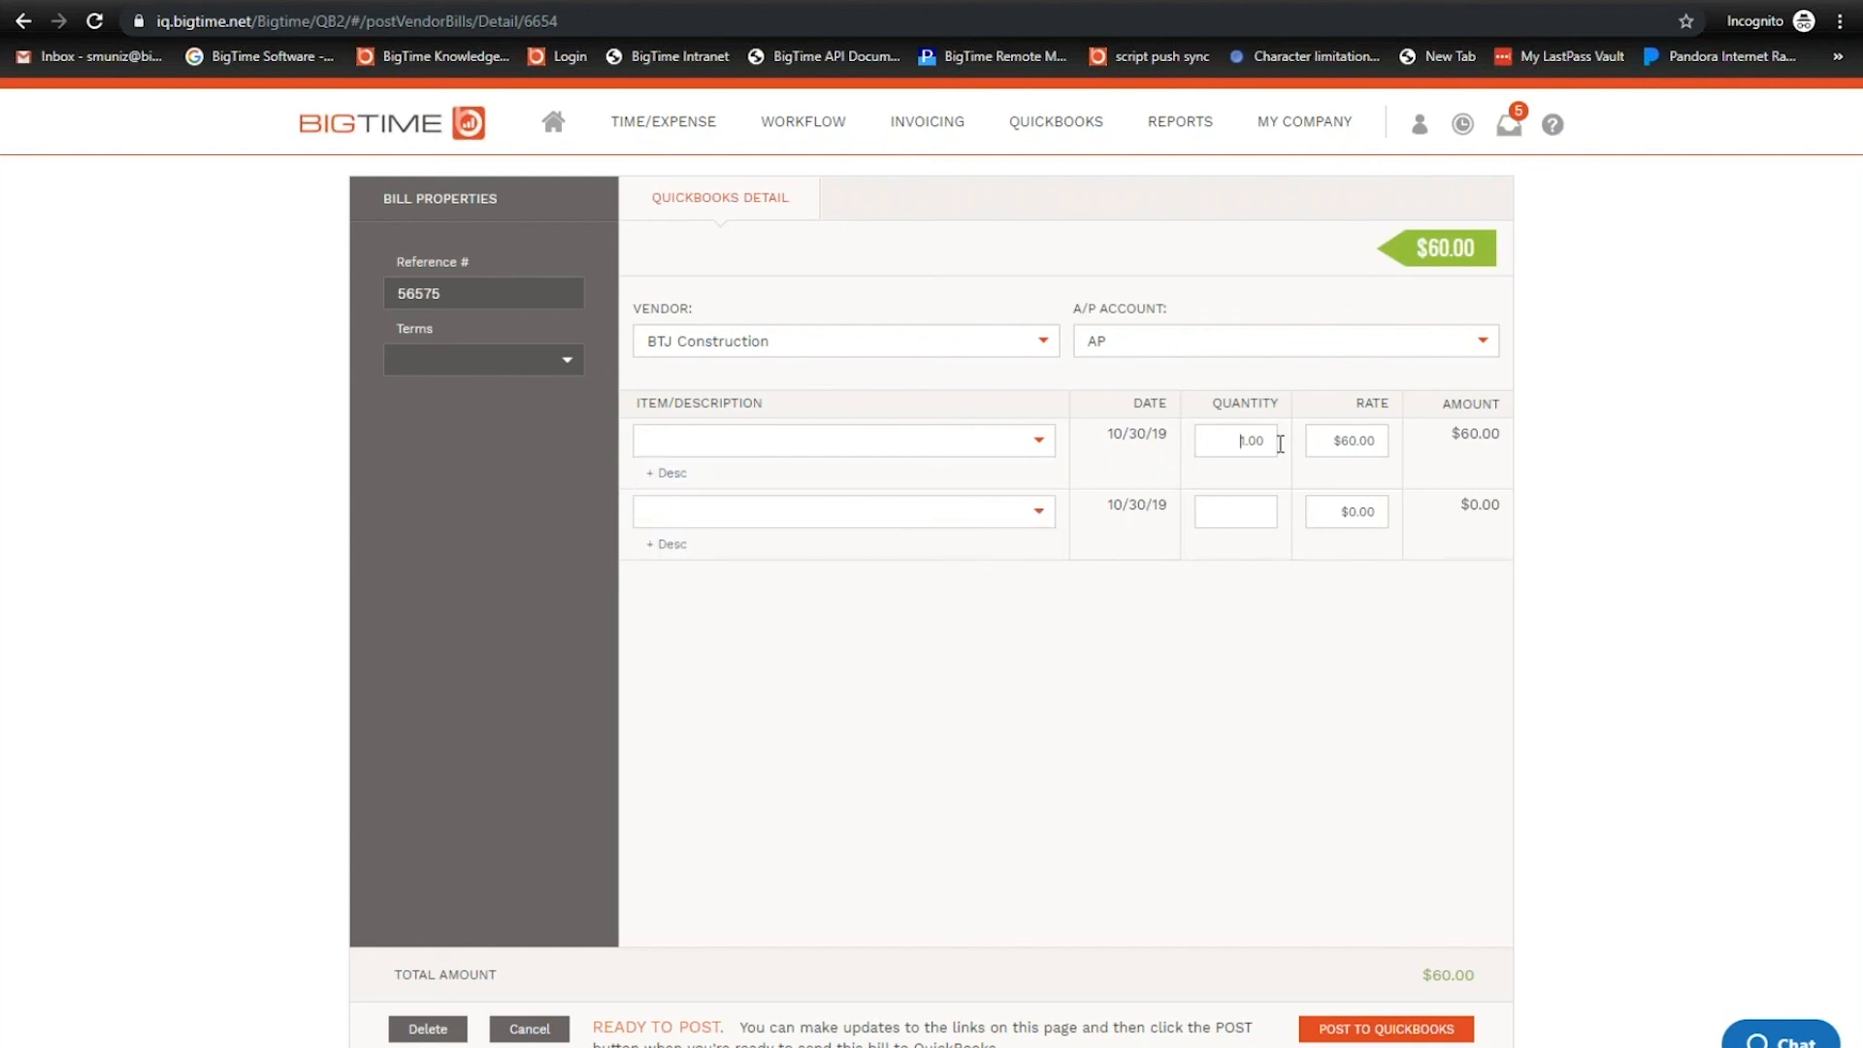
{"action": "left_click", "coordinate": [1339, 442]}
{"action": "type", "text": "80"}
{"action": "left_click", "coordinate": [1034, 451]}
{"action": "left_click", "coordinate": [984, 490]}
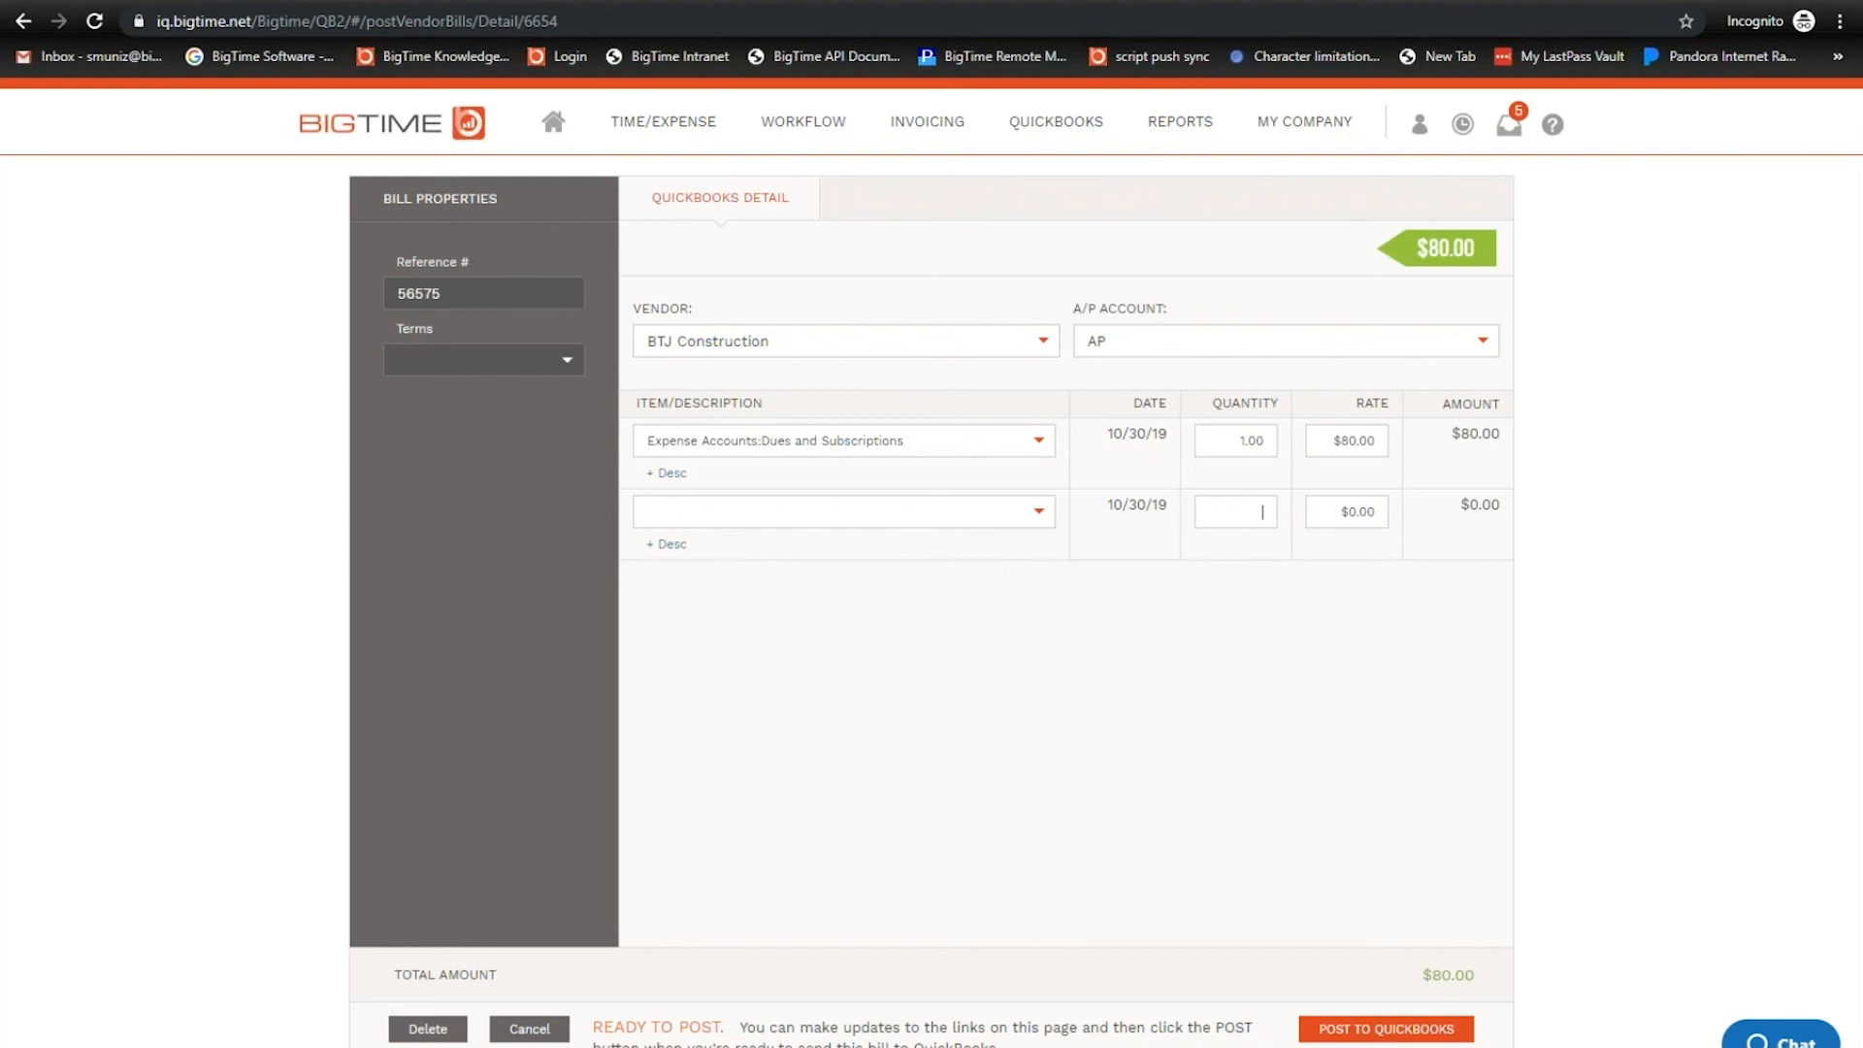
- Fill in the second line of the vendor bill with a quantity of 1 and a rate of 50
{"action": "left_click", "coordinate": [1210, 508]}
{"action": "type", "text": "1"}
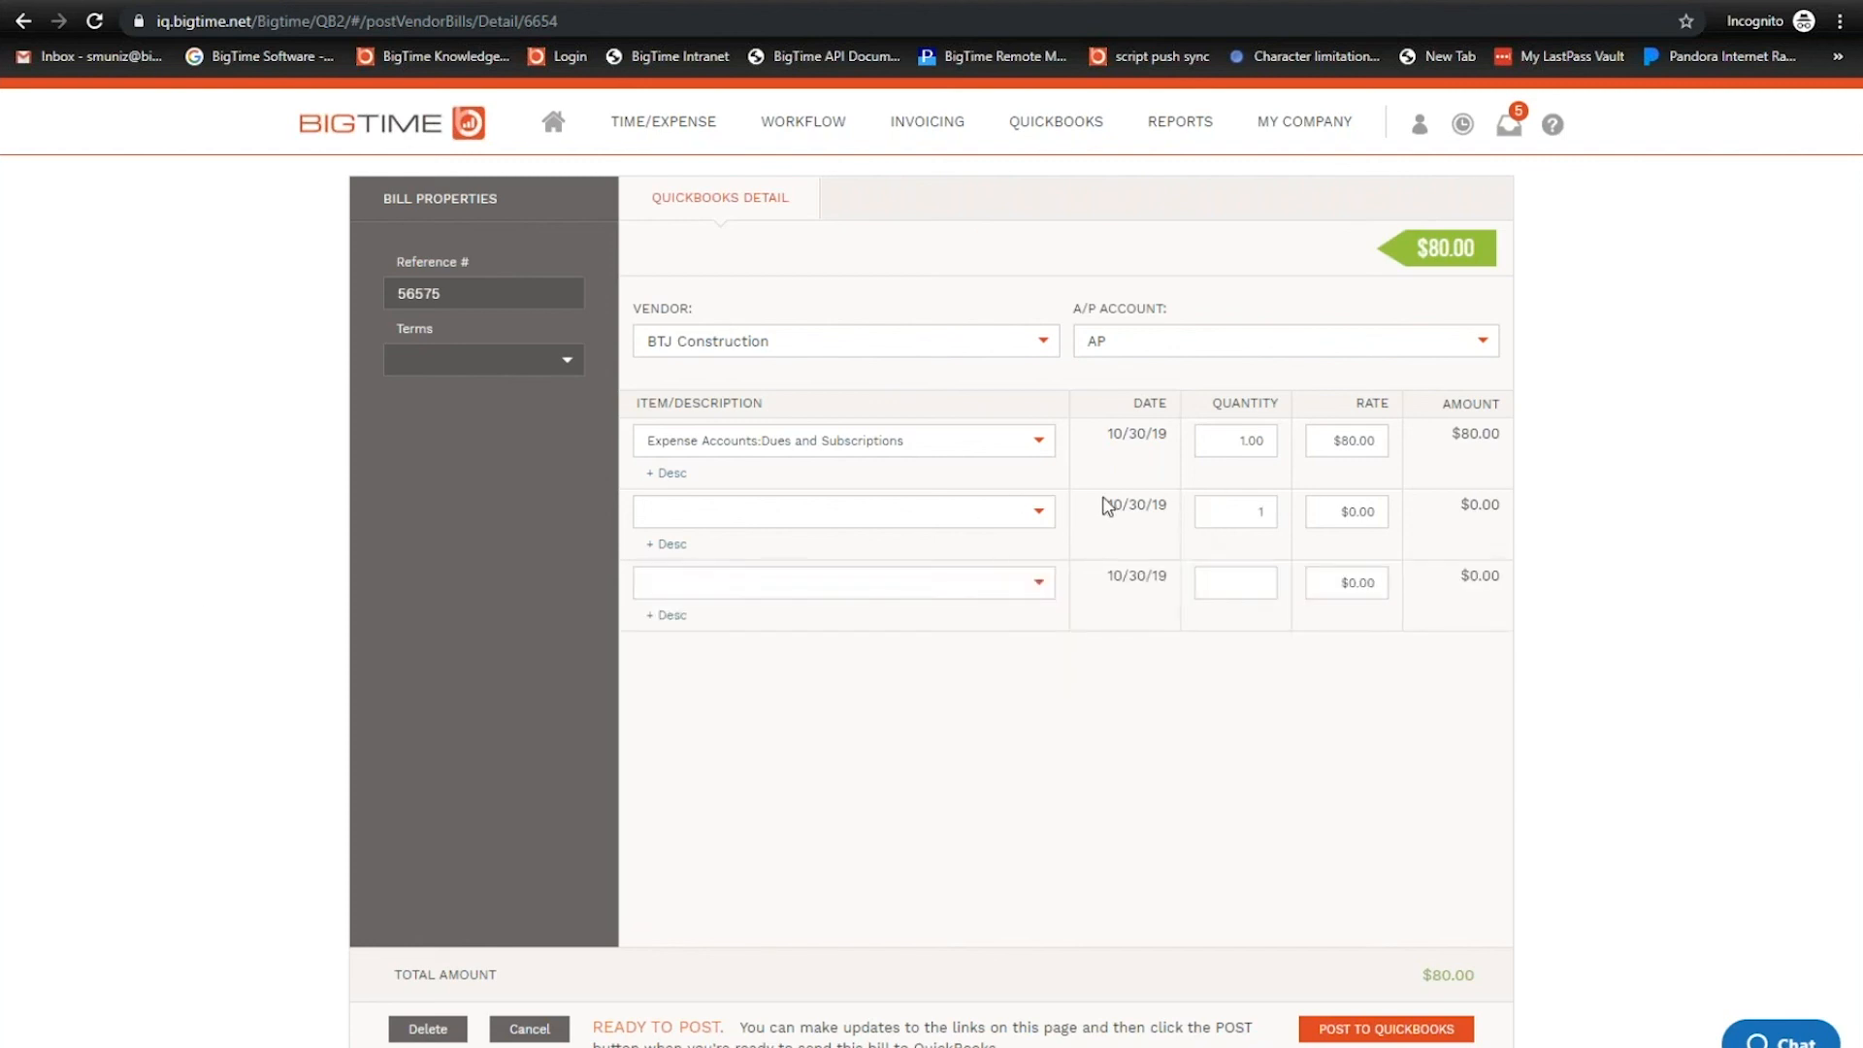
{"action": "left_click", "coordinate": [1344, 514]}
{"action": "type", "text": "50"}
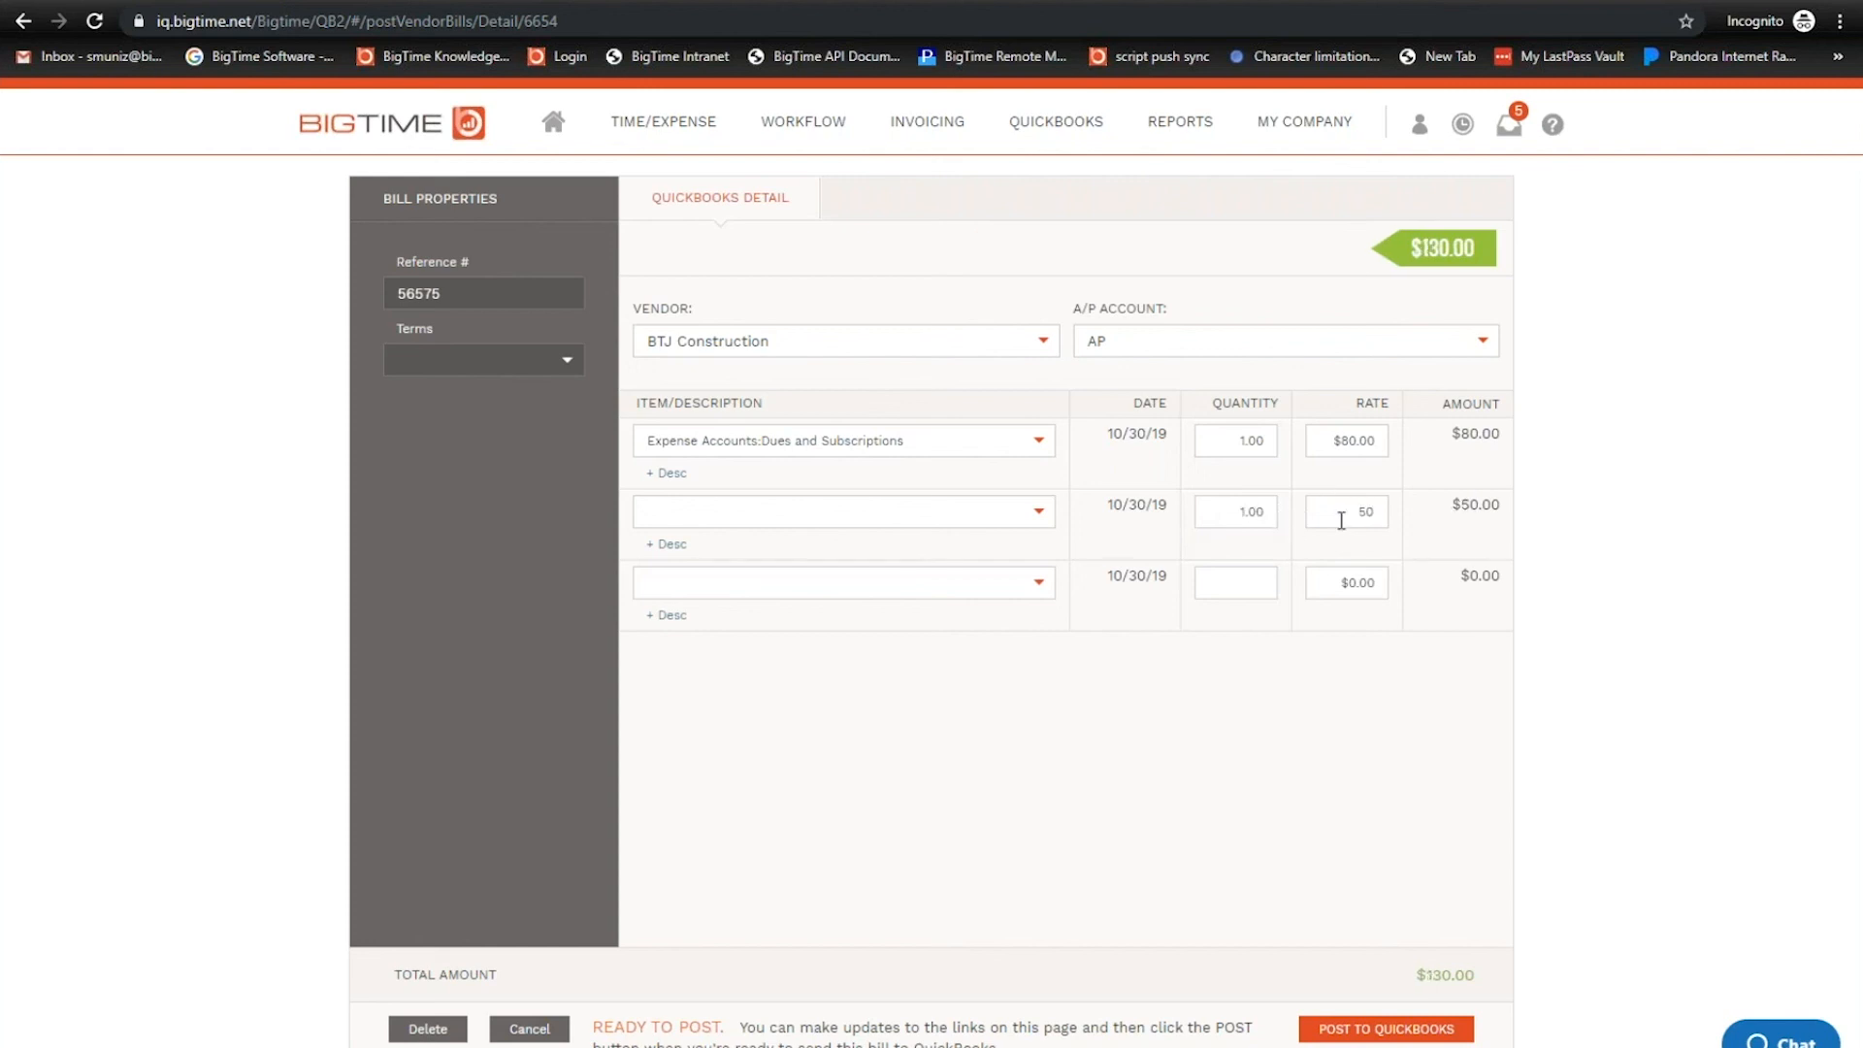